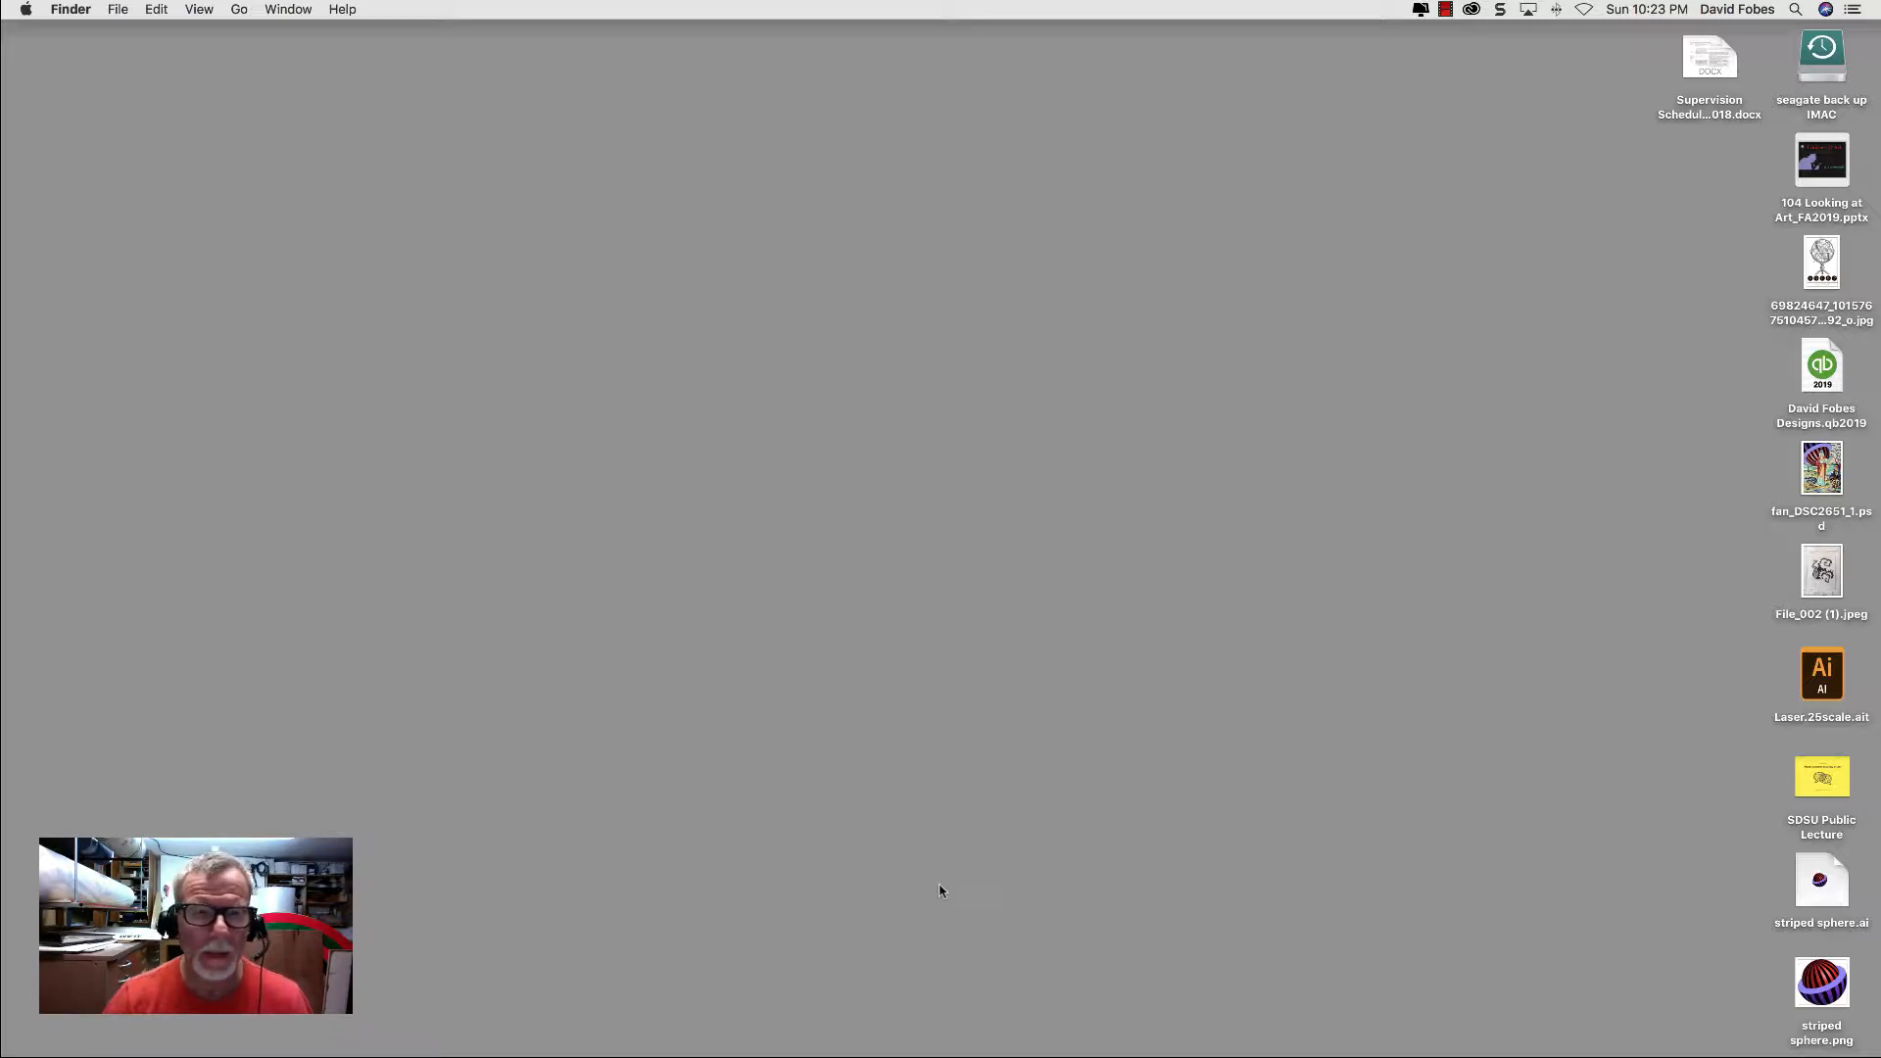
# Step: Open the Adobe Photoshop CC 2019 folder in Applications and launch Adobe Photoshop CC 2019
pyautogui.moveTo(963, 1036)
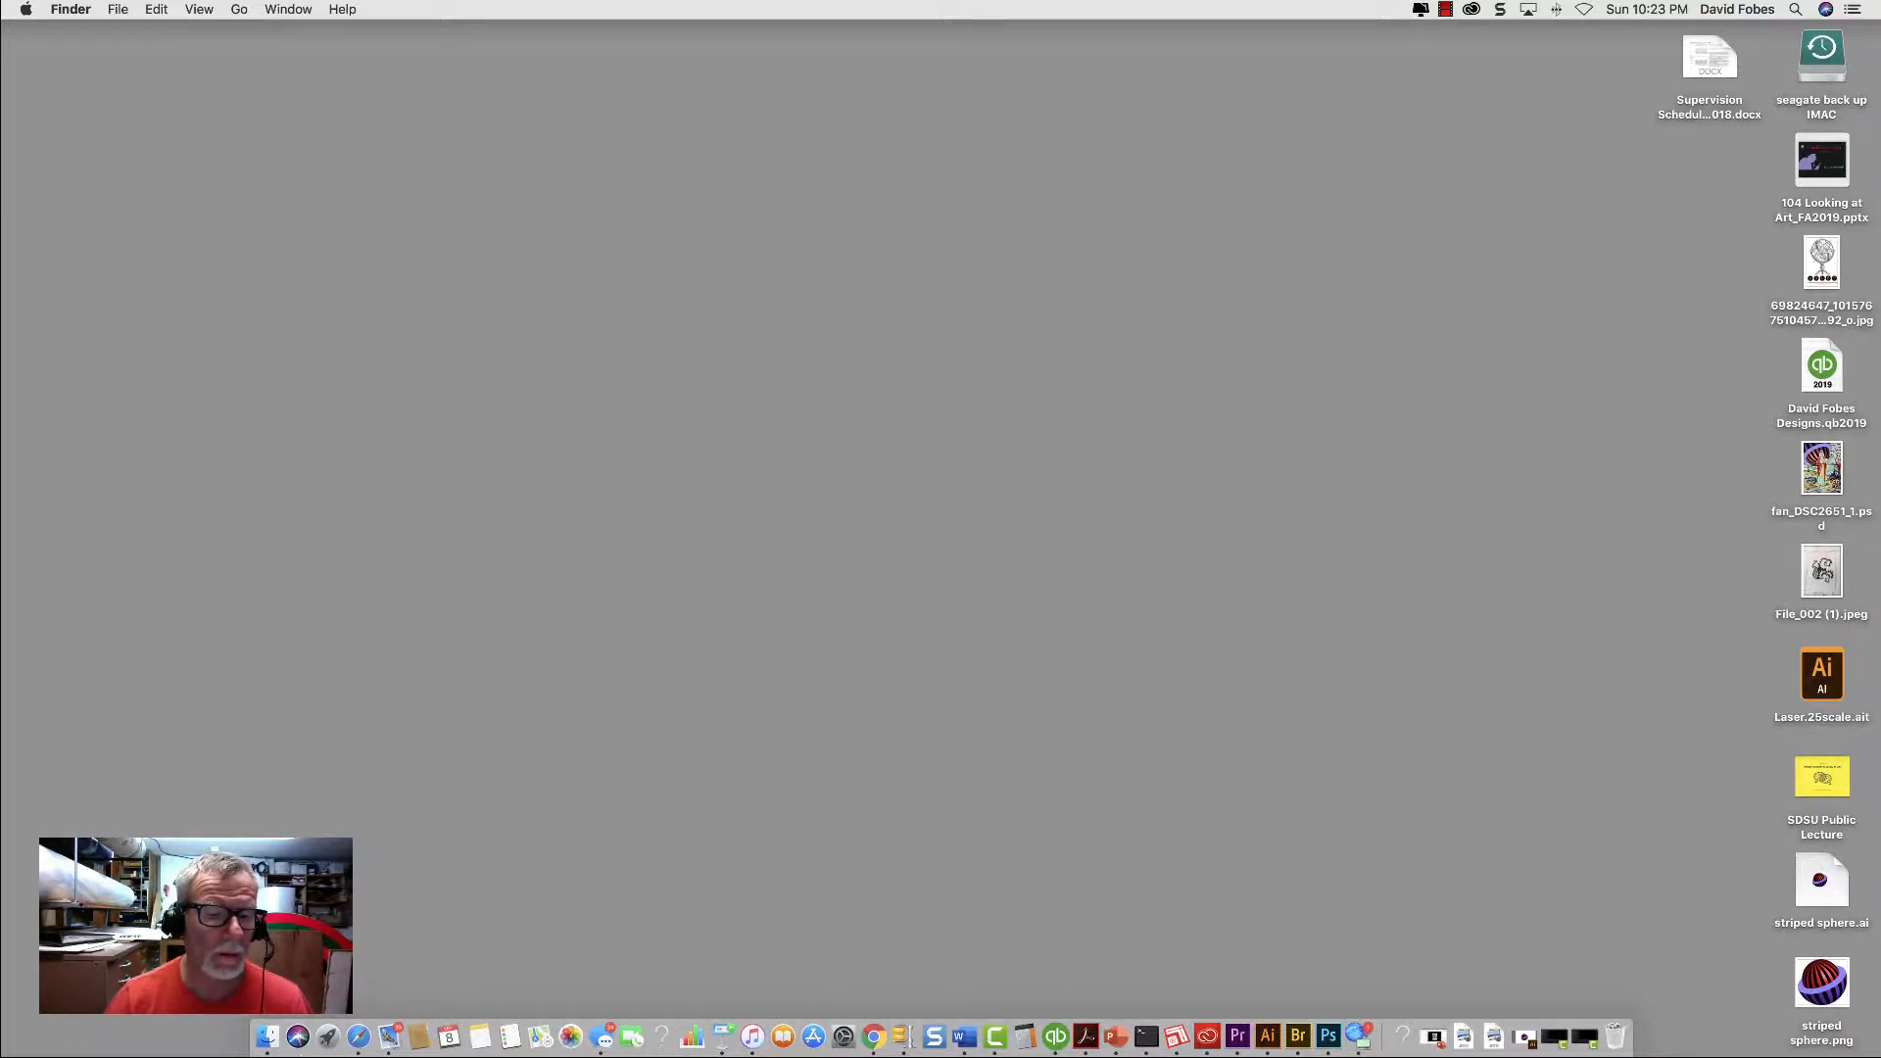
pyautogui.click(267, 1037)
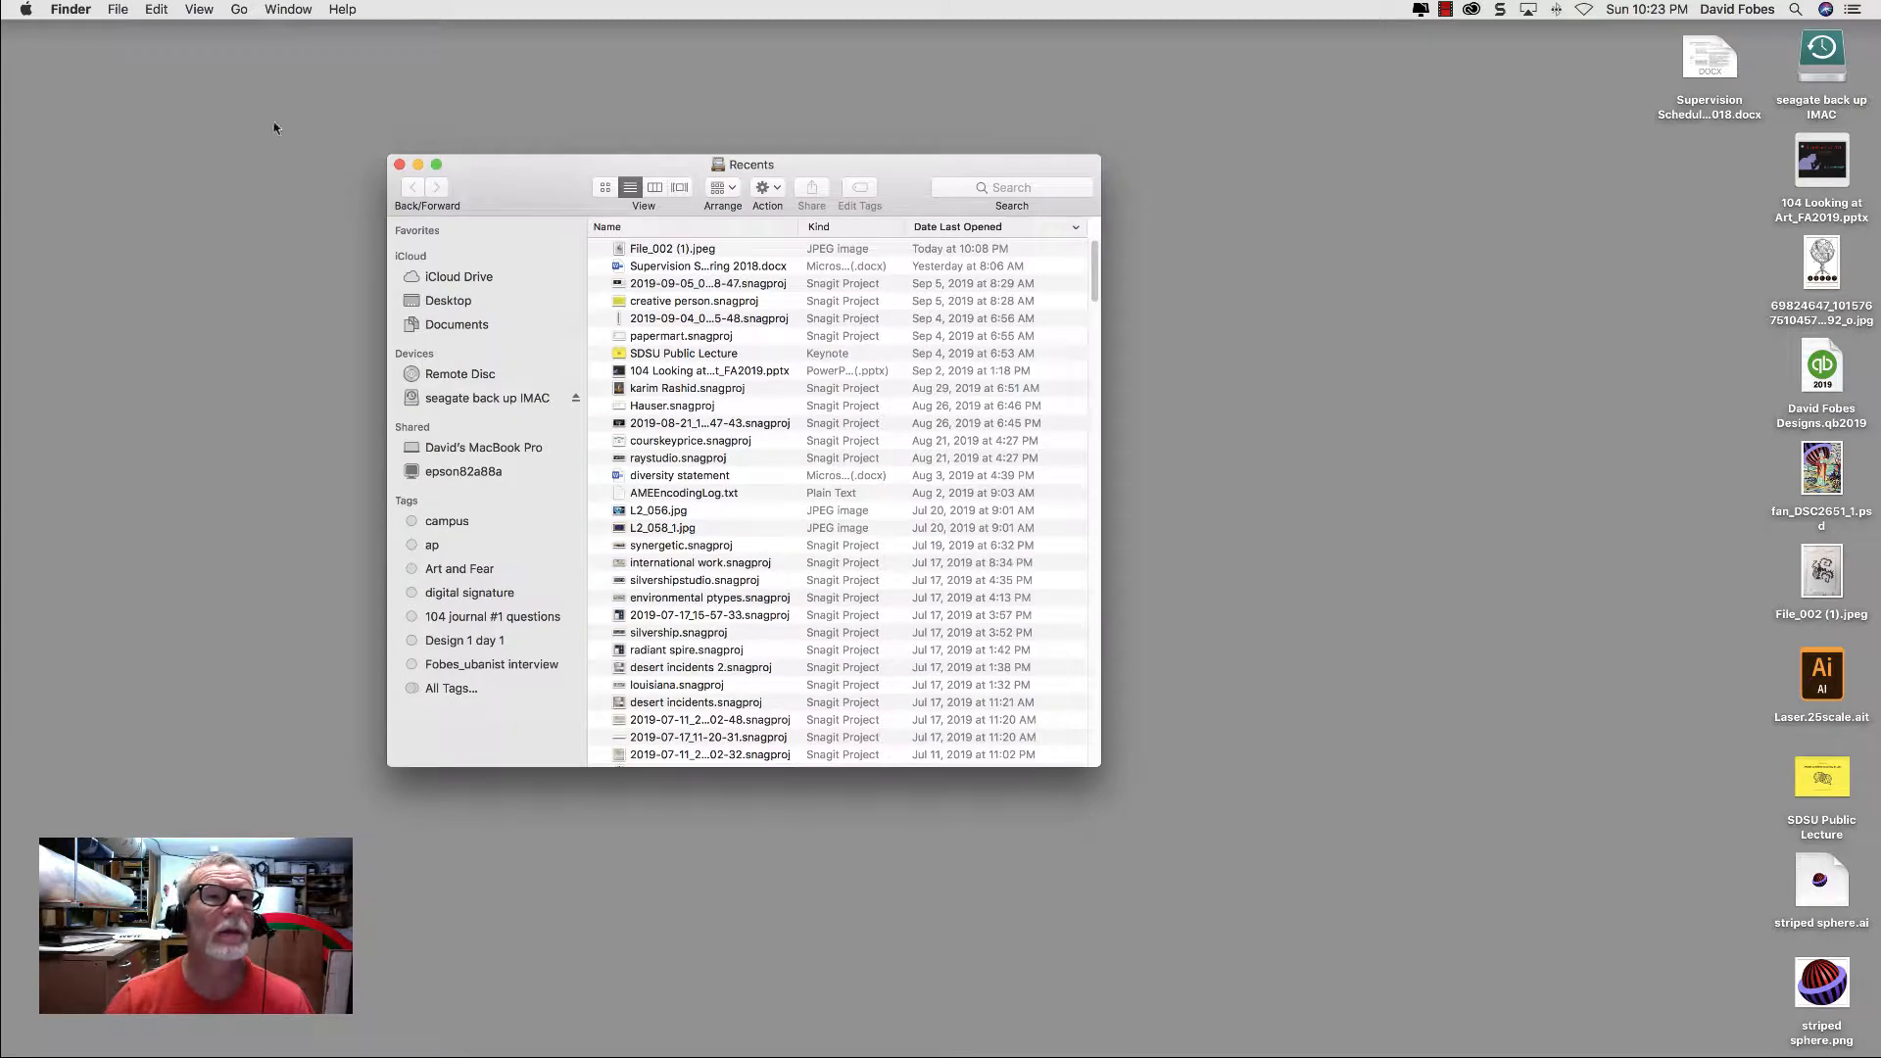
pyautogui.click(239, 10)
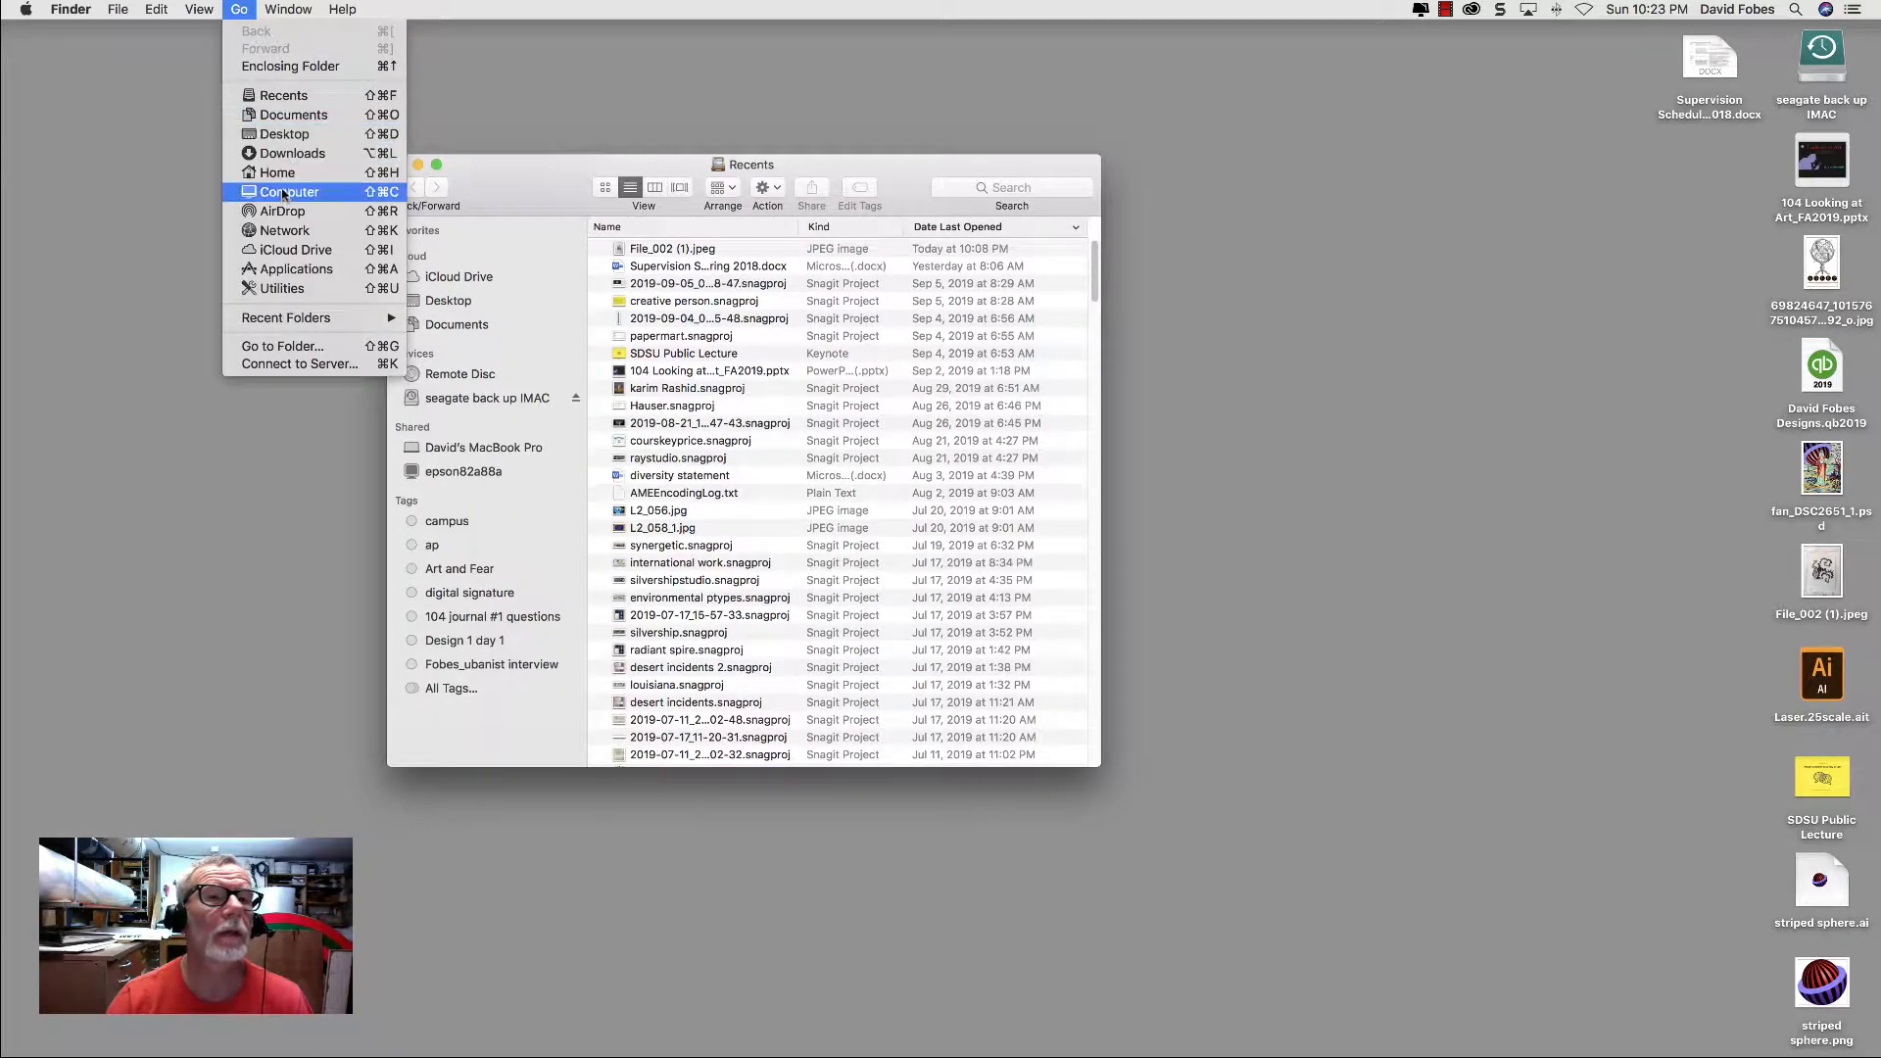
pyautogui.click(298, 271)
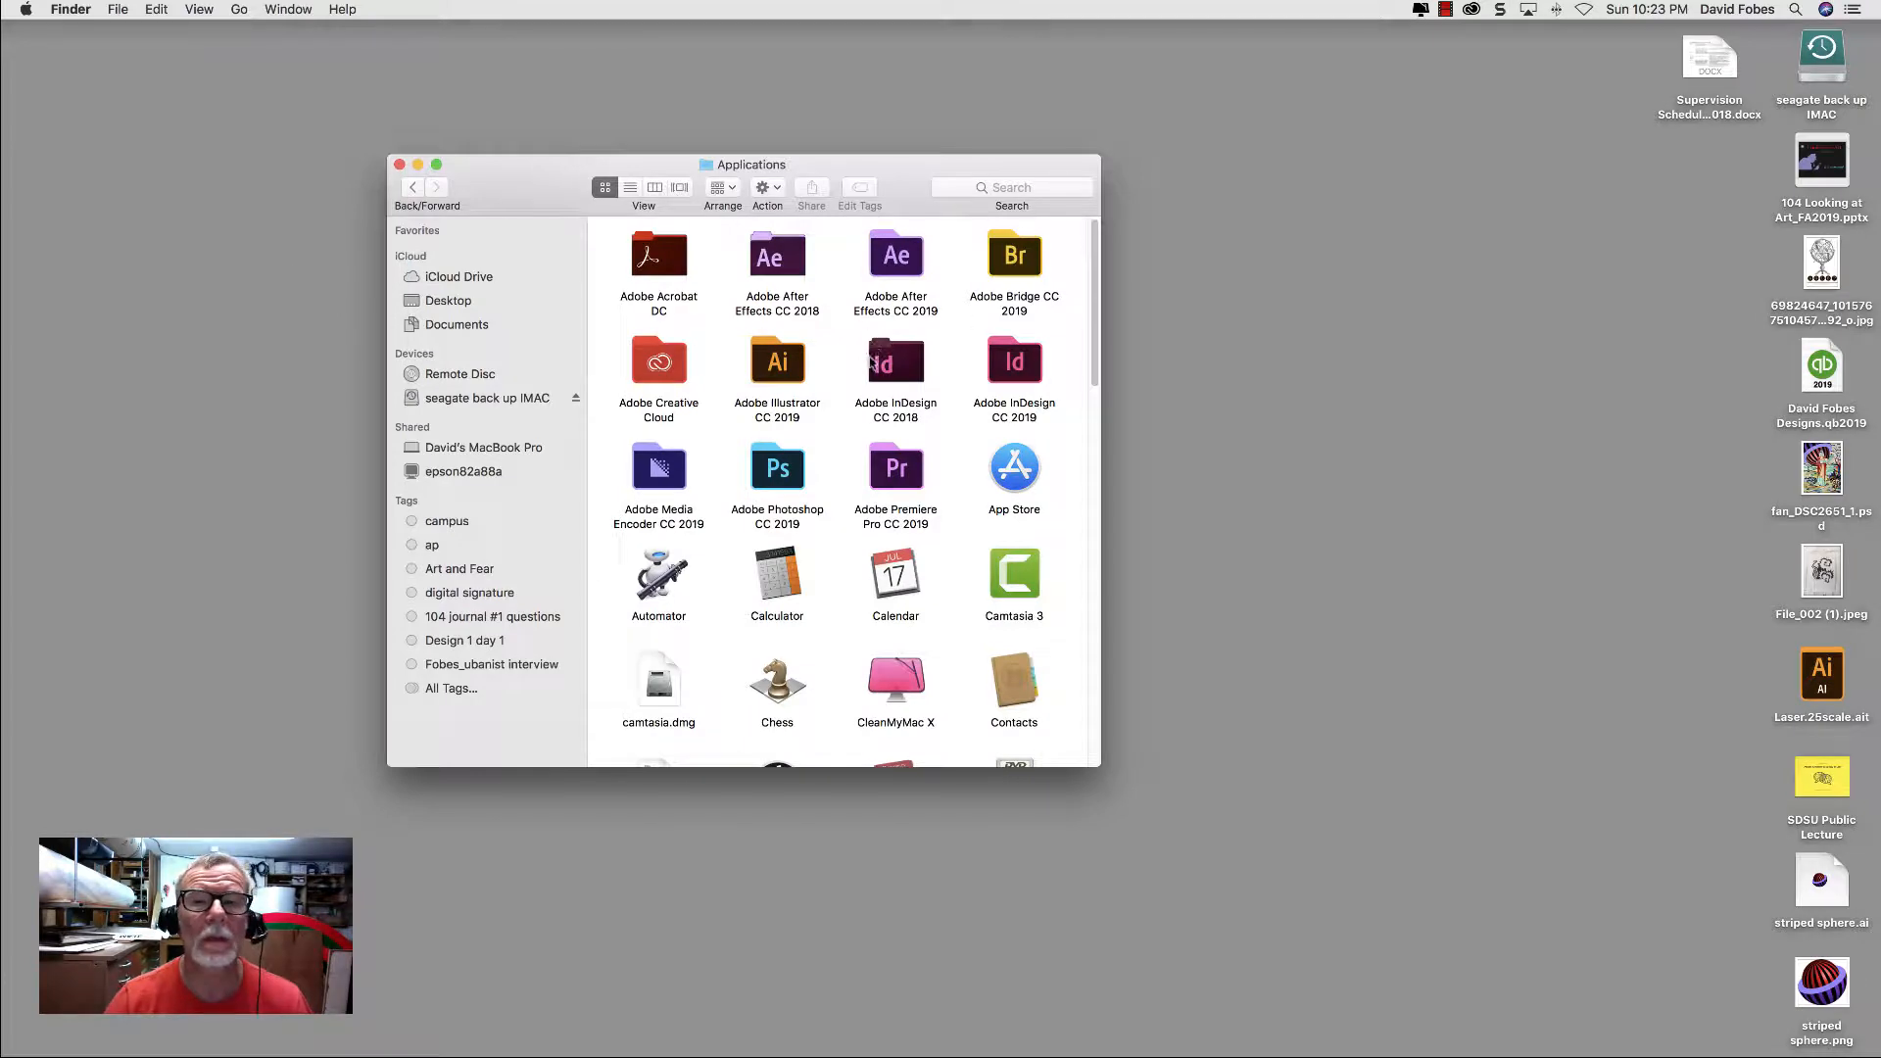
pyautogui.click(785, 477)
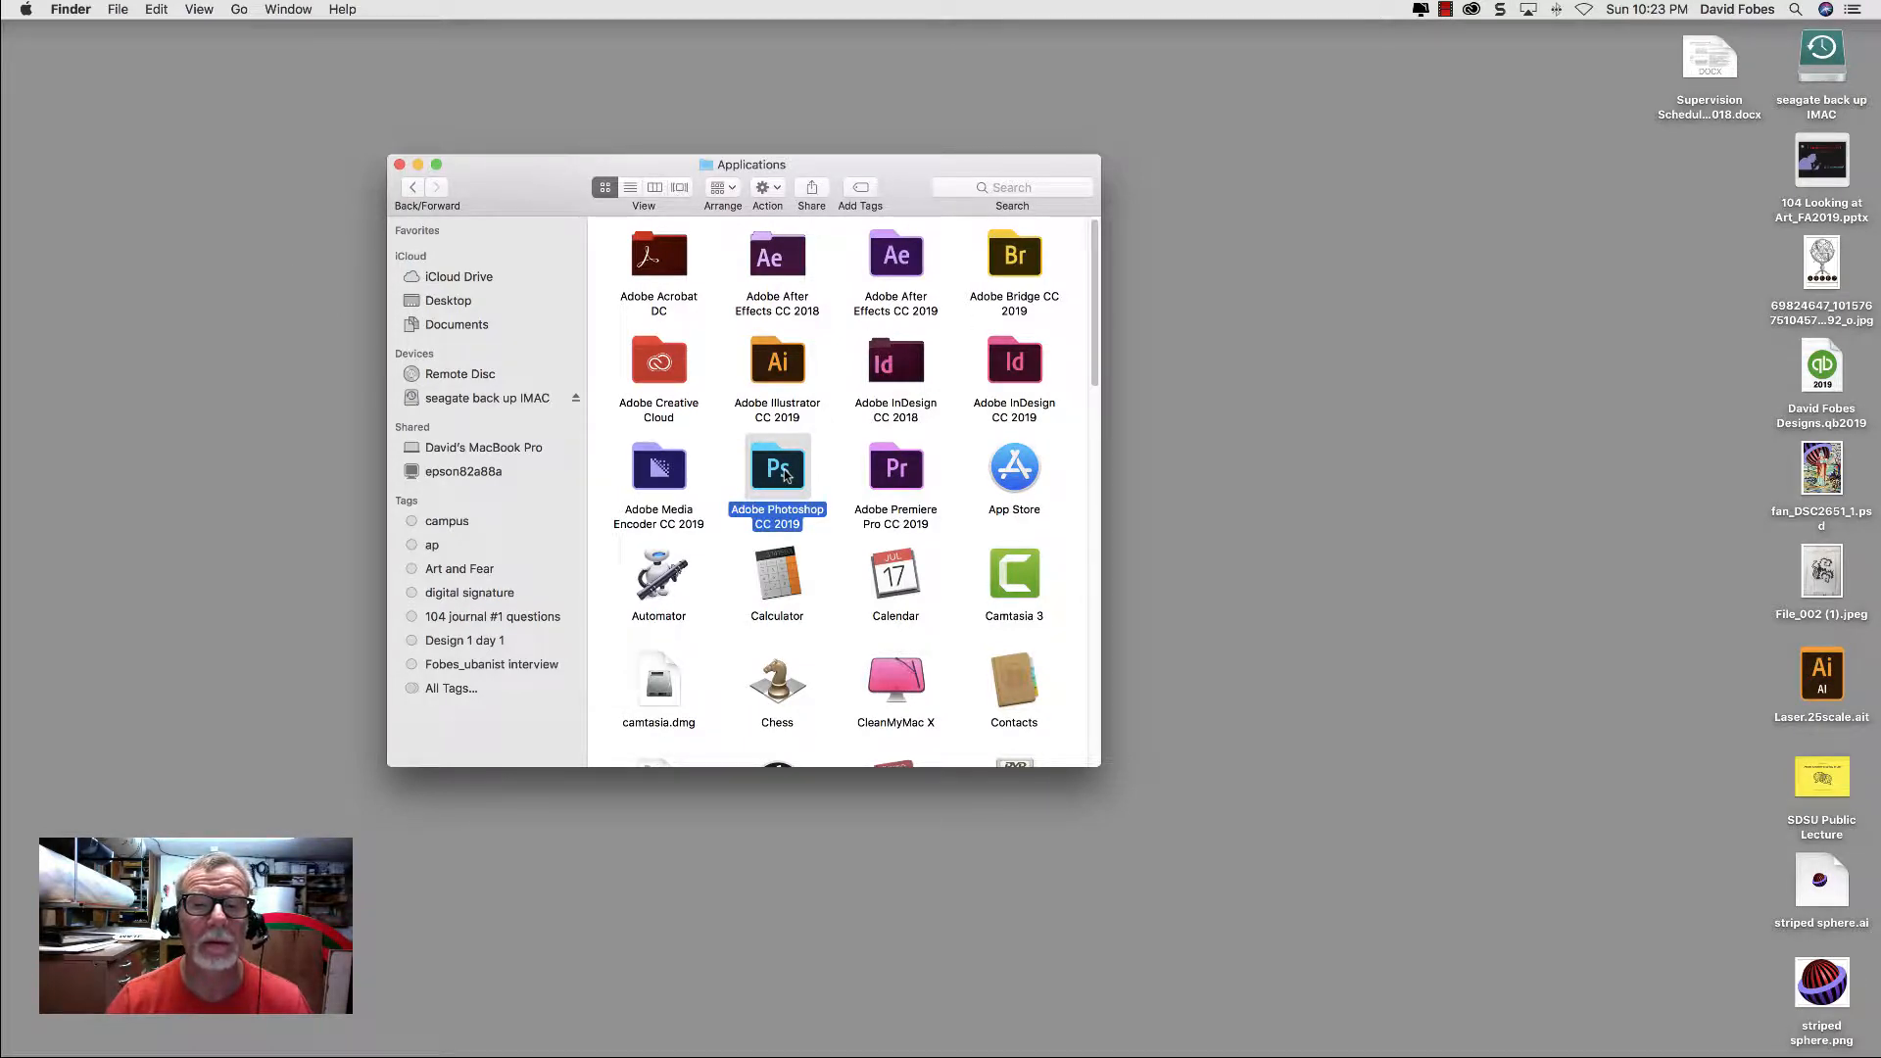
pyautogui.doubleClick(785, 477)
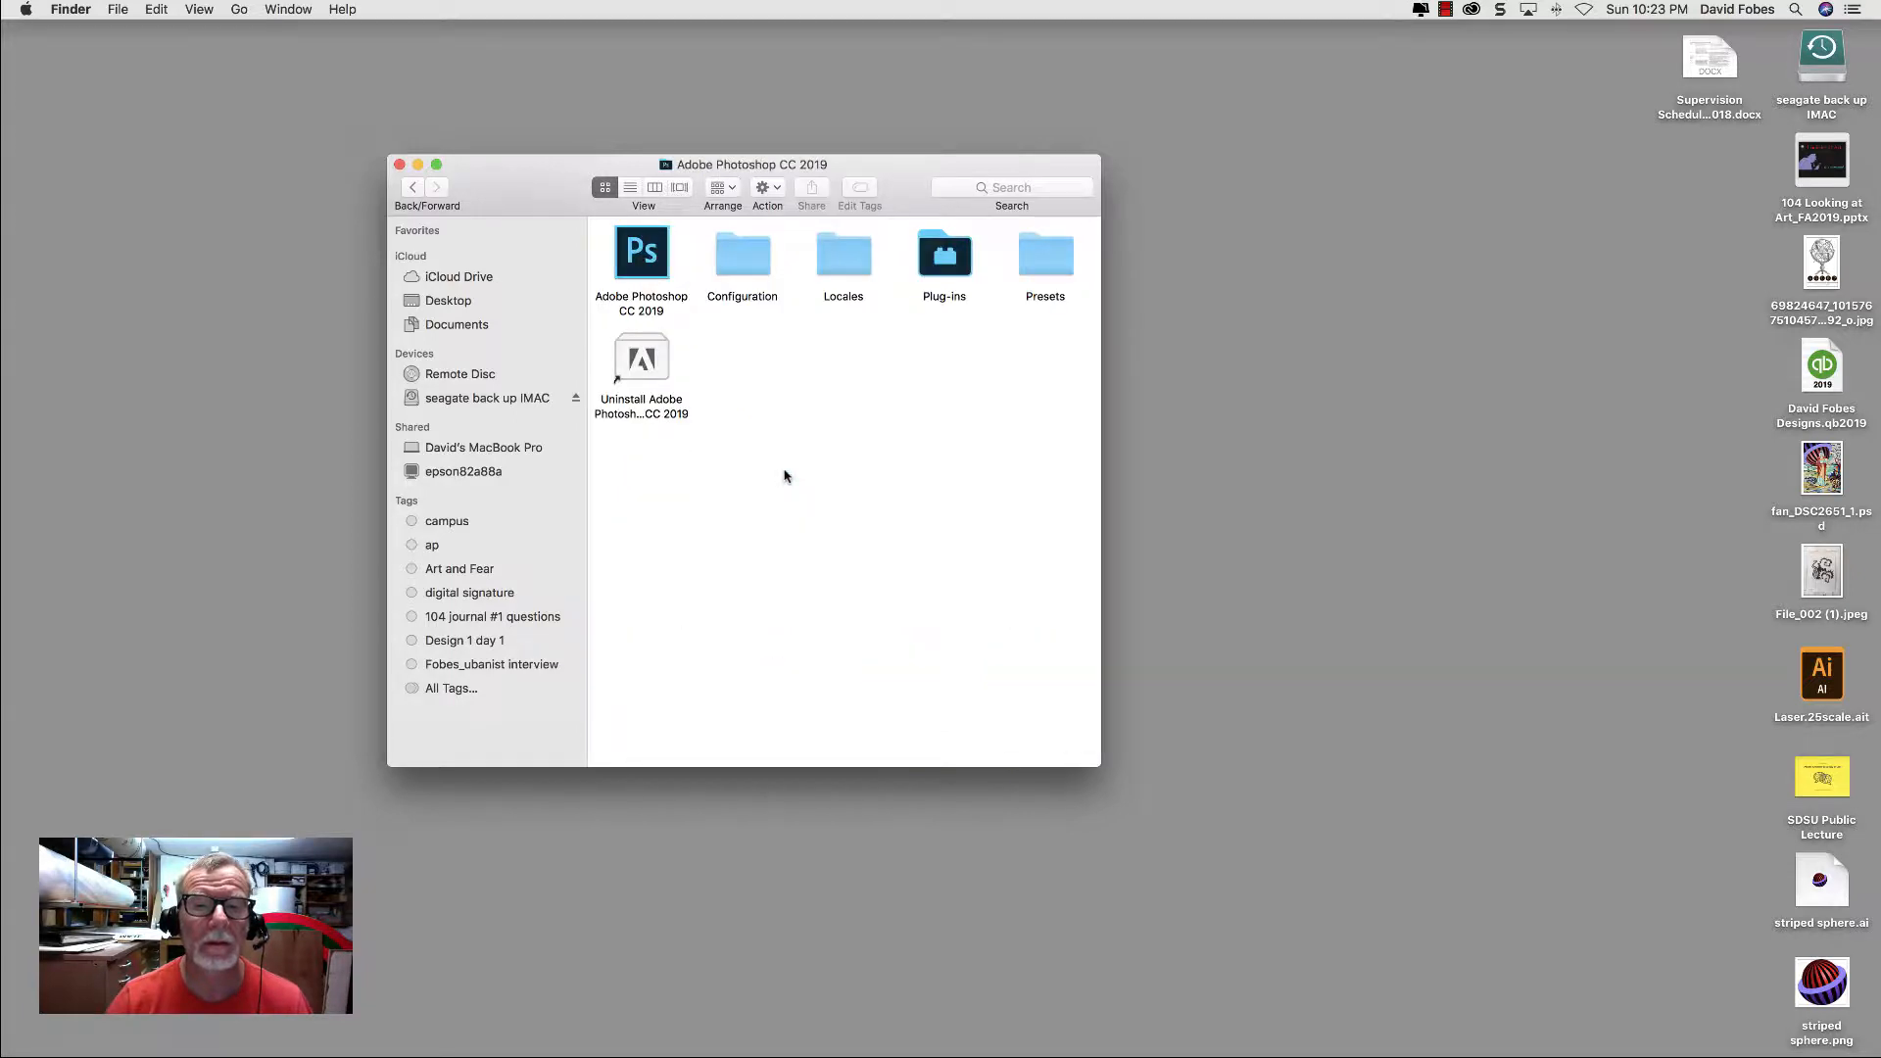
pyautogui.doubleClick(647, 257)
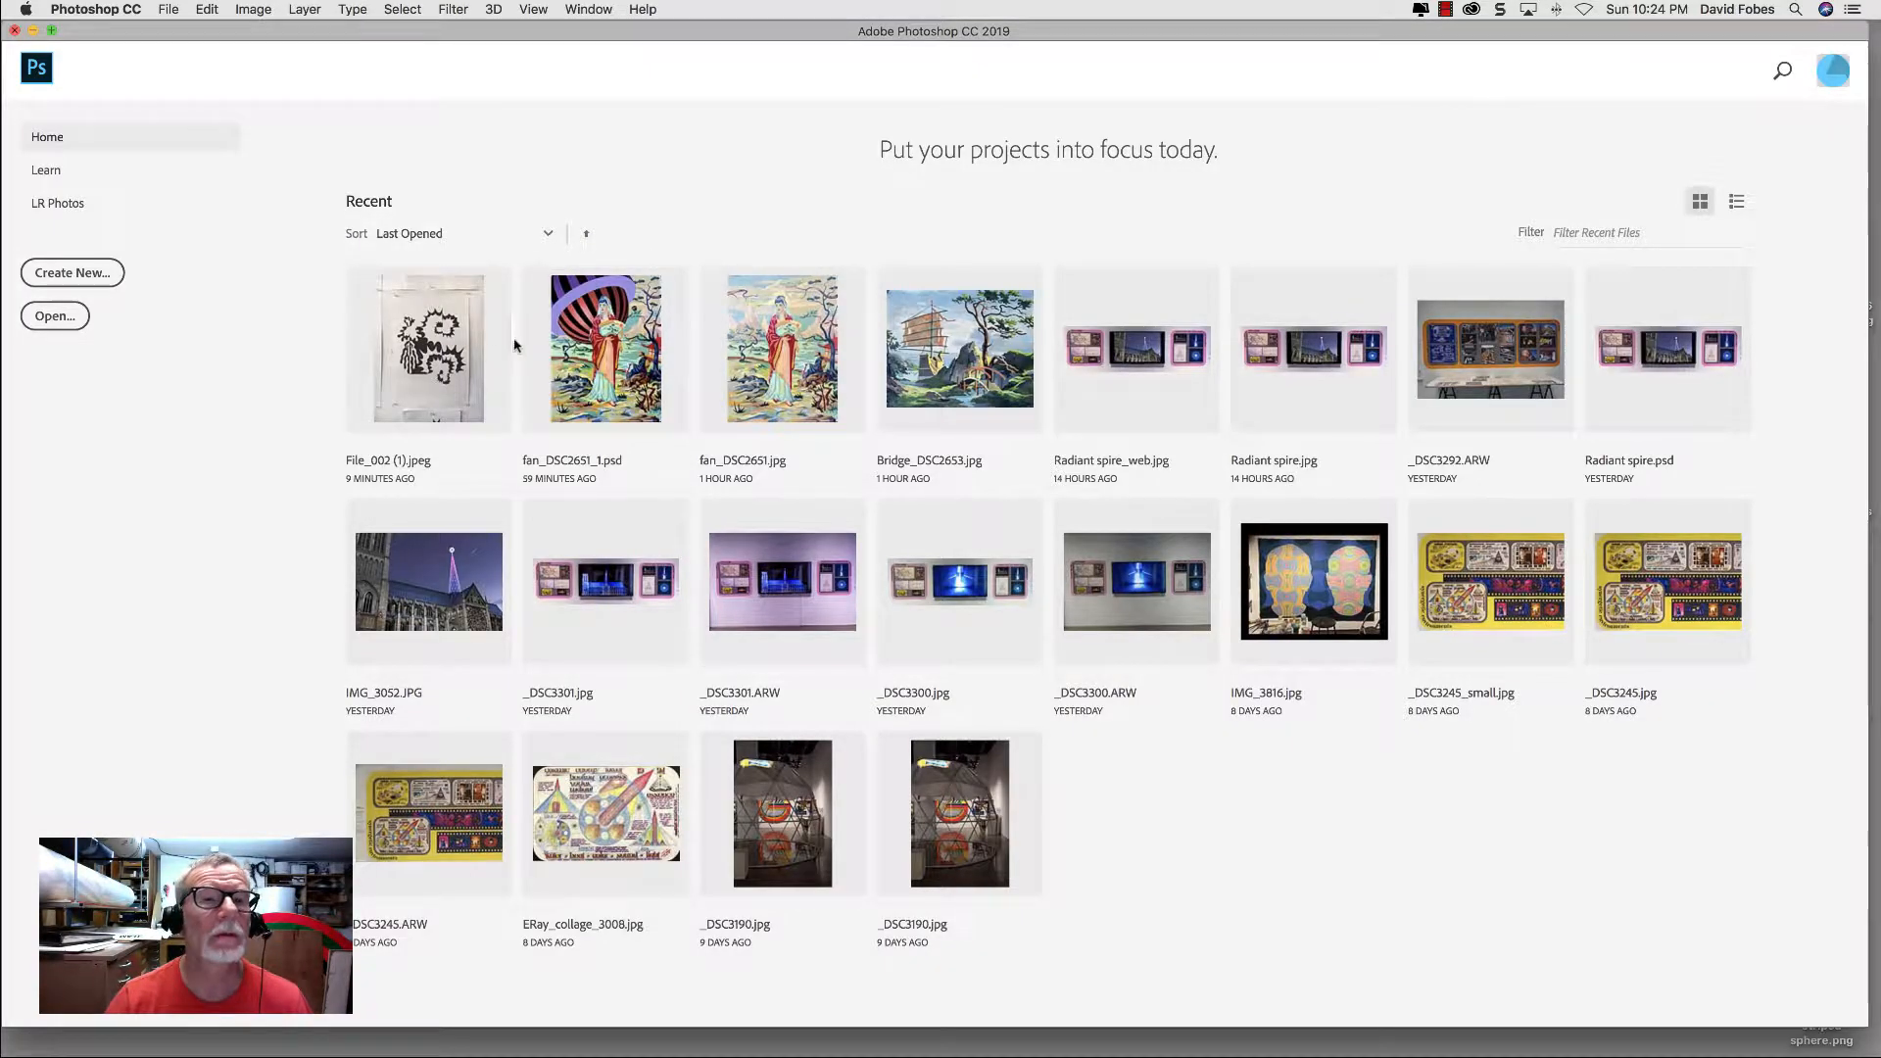
# Step: Open the image File_002 (1).jpeg from the Desktop
pyautogui.click(167, 11)
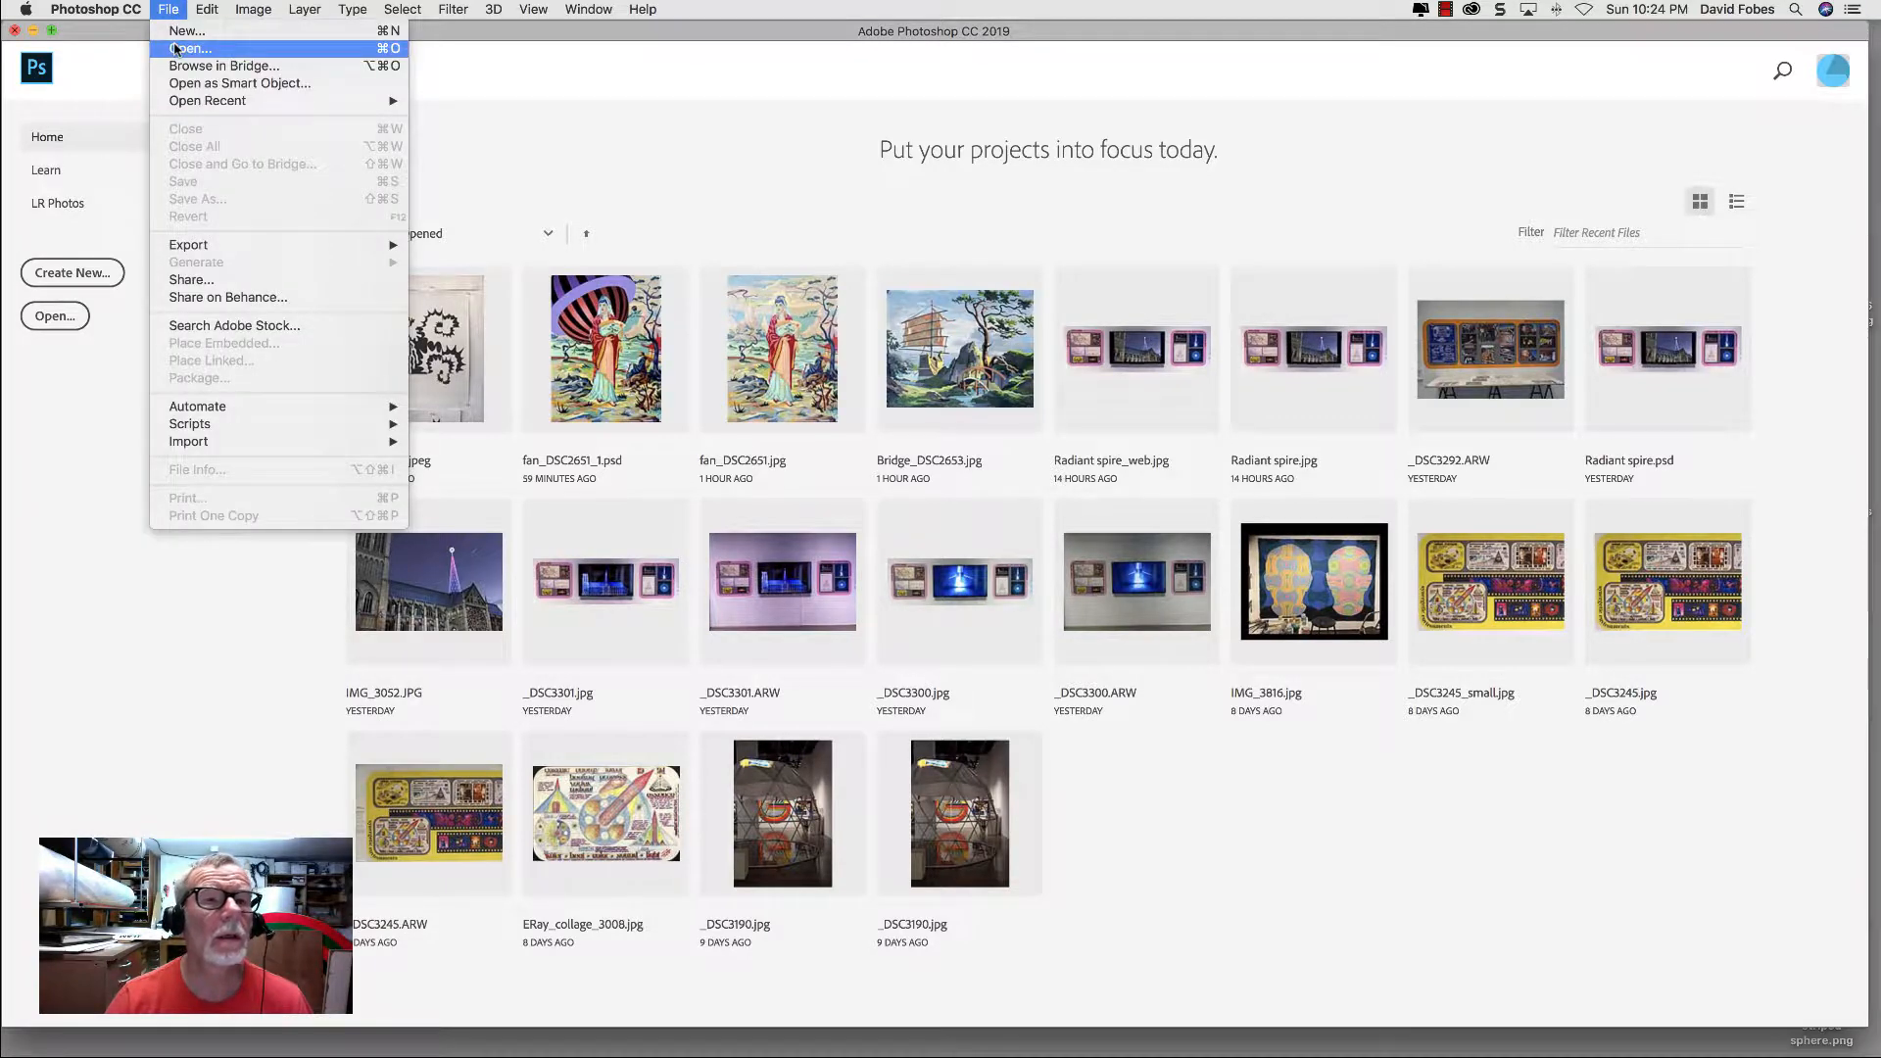
pyautogui.click(176, 49)
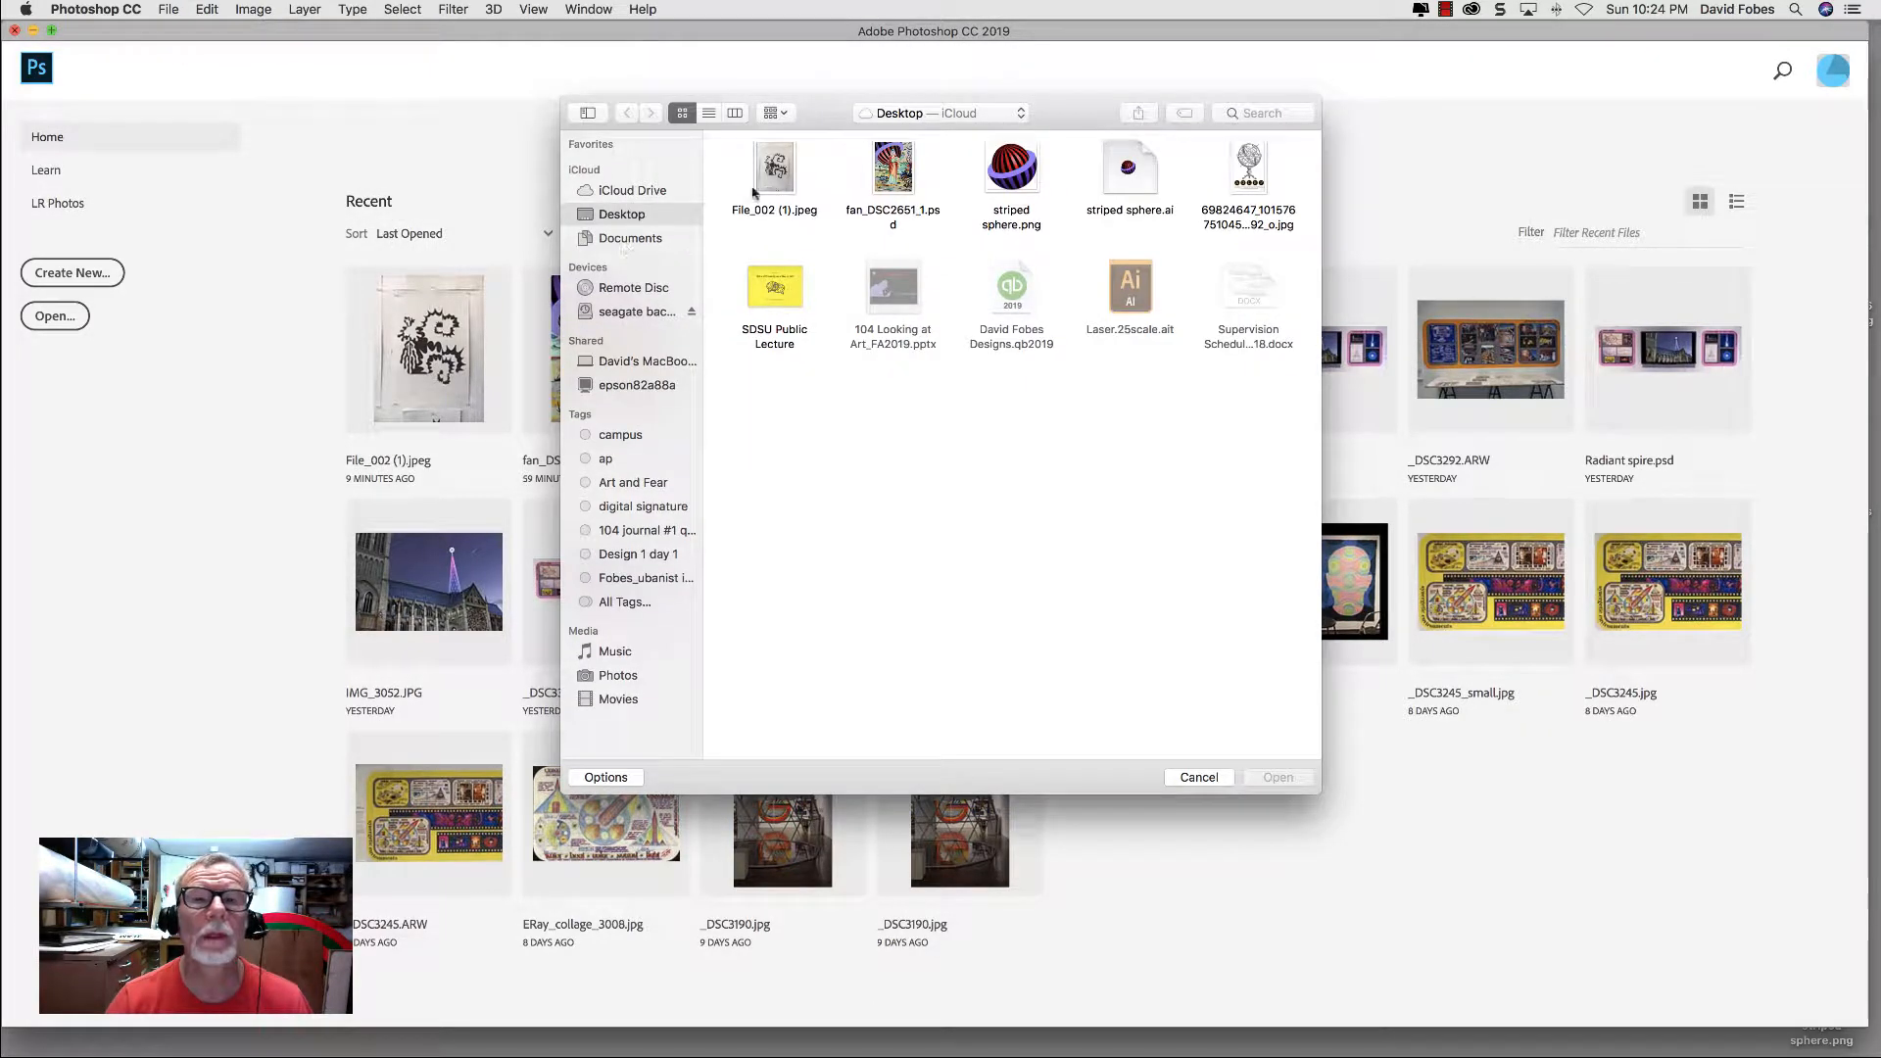
pyautogui.click(762, 184)
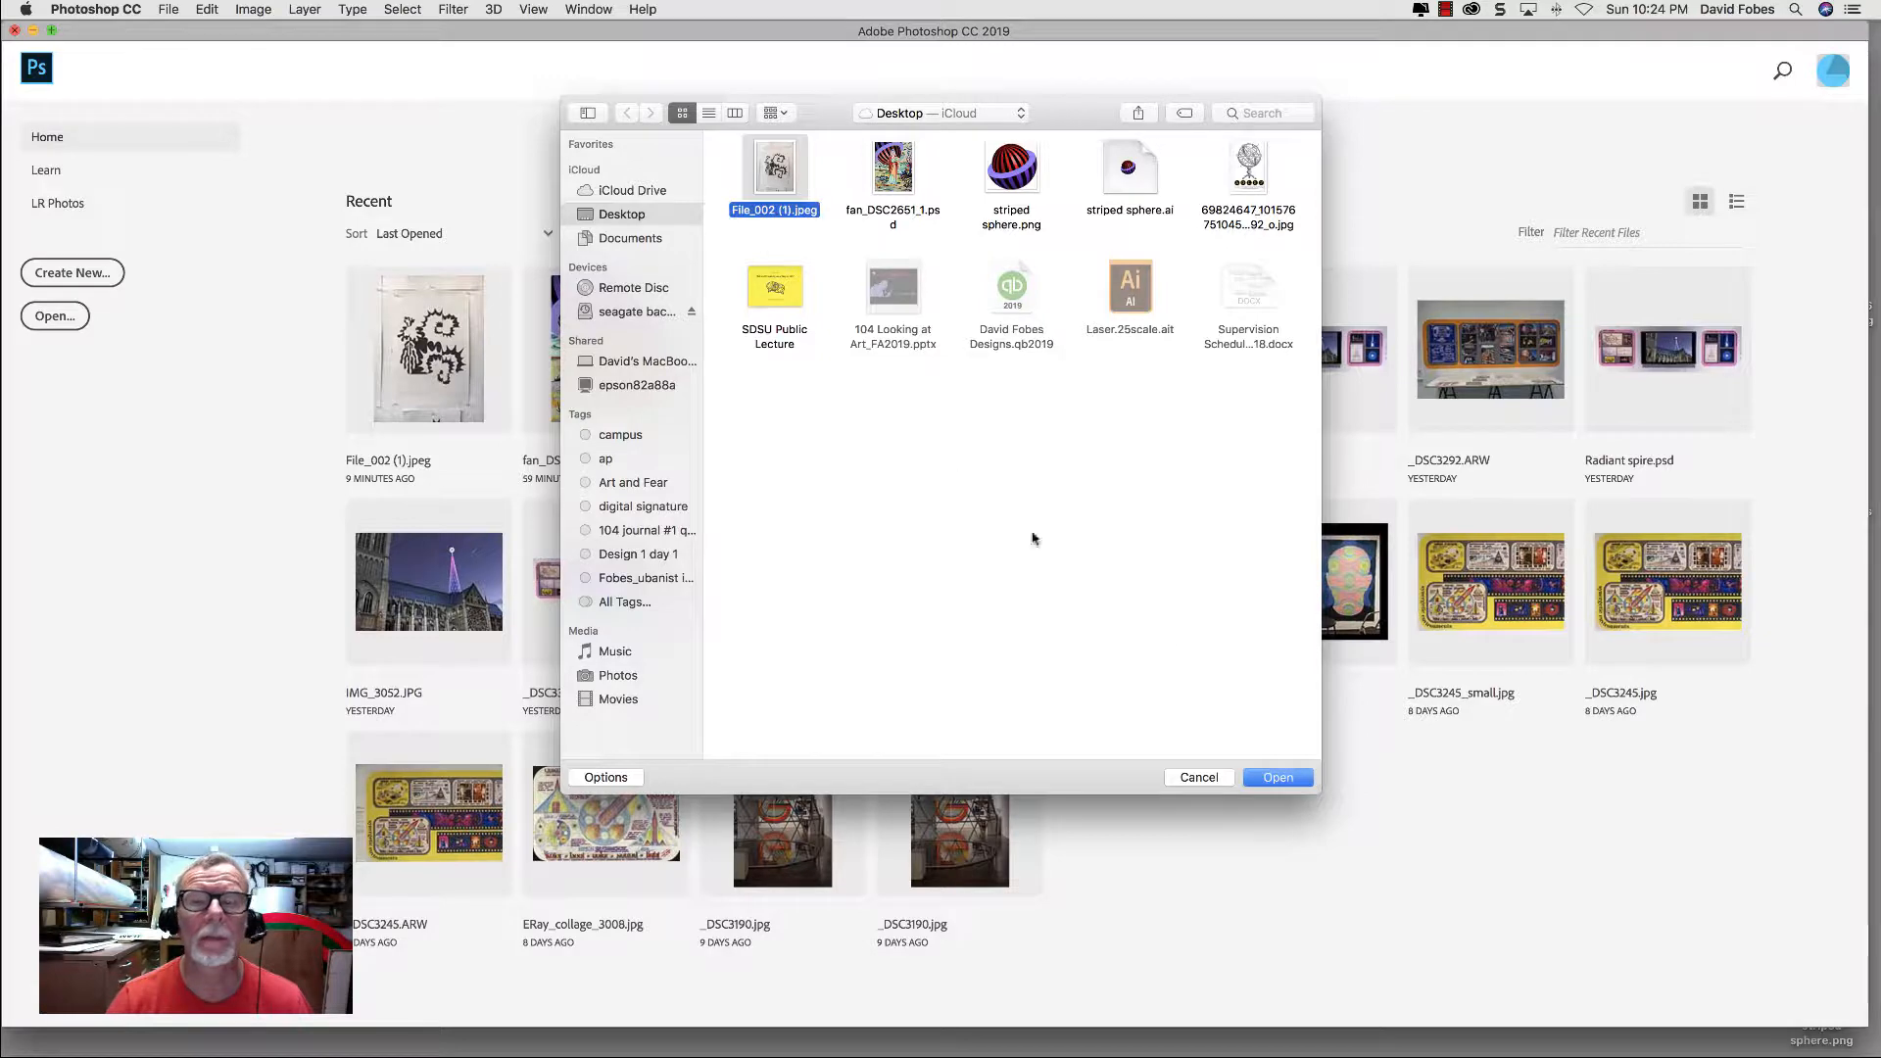
pyautogui.click(1279, 778)
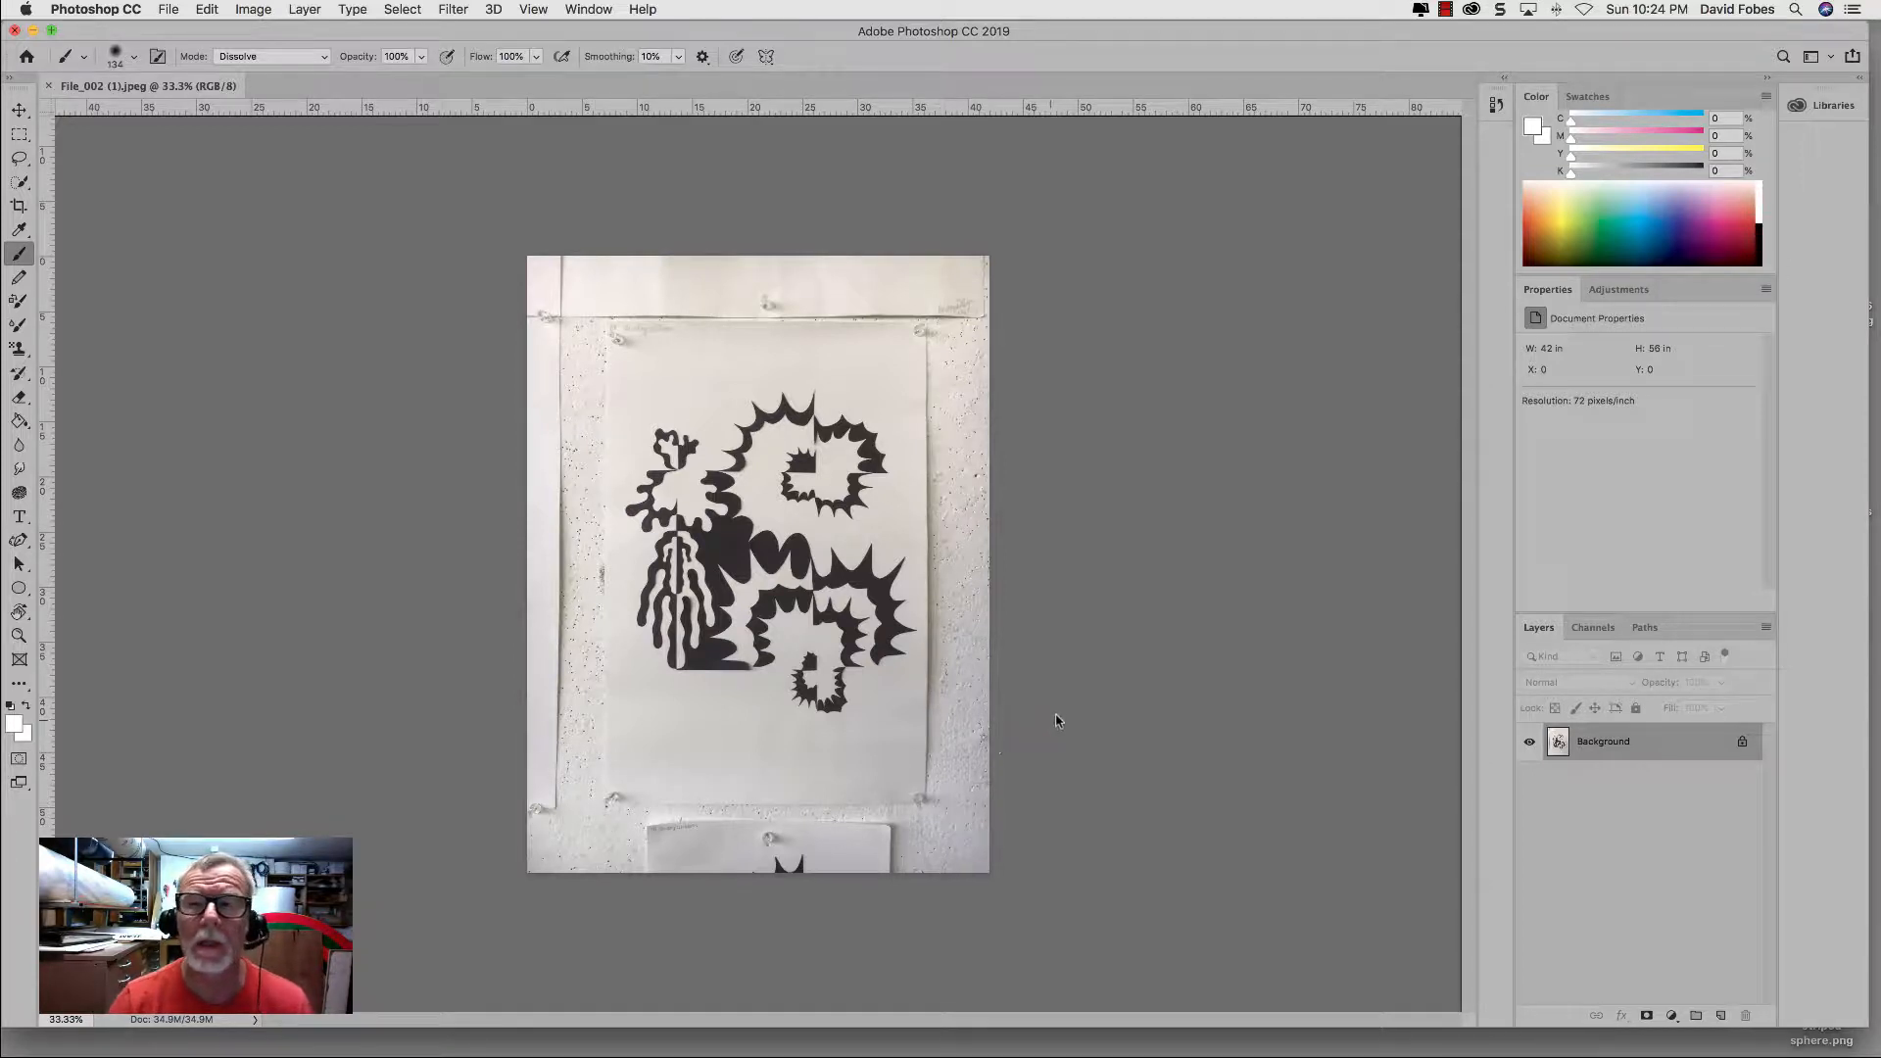
# Step: Choose the Essentials workspace
pyautogui.click(1829, 59)
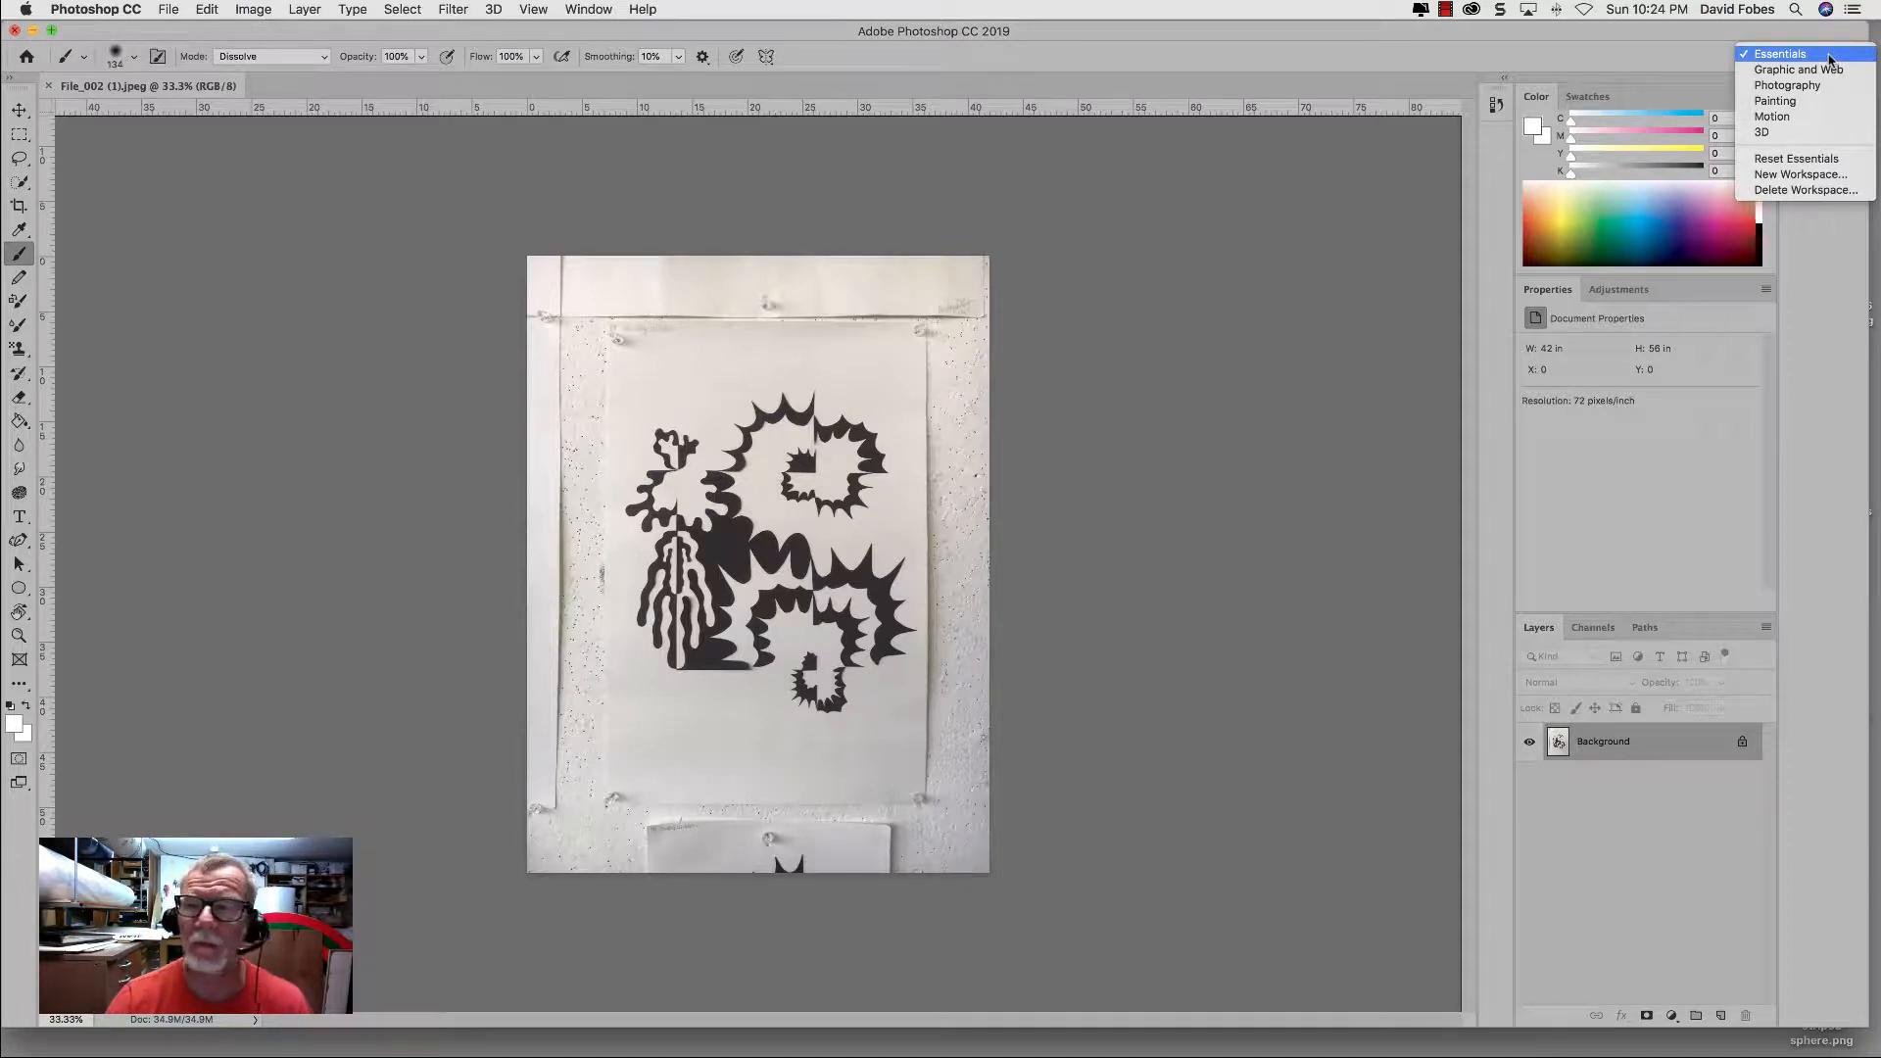
pyautogui.click(1829, 59)
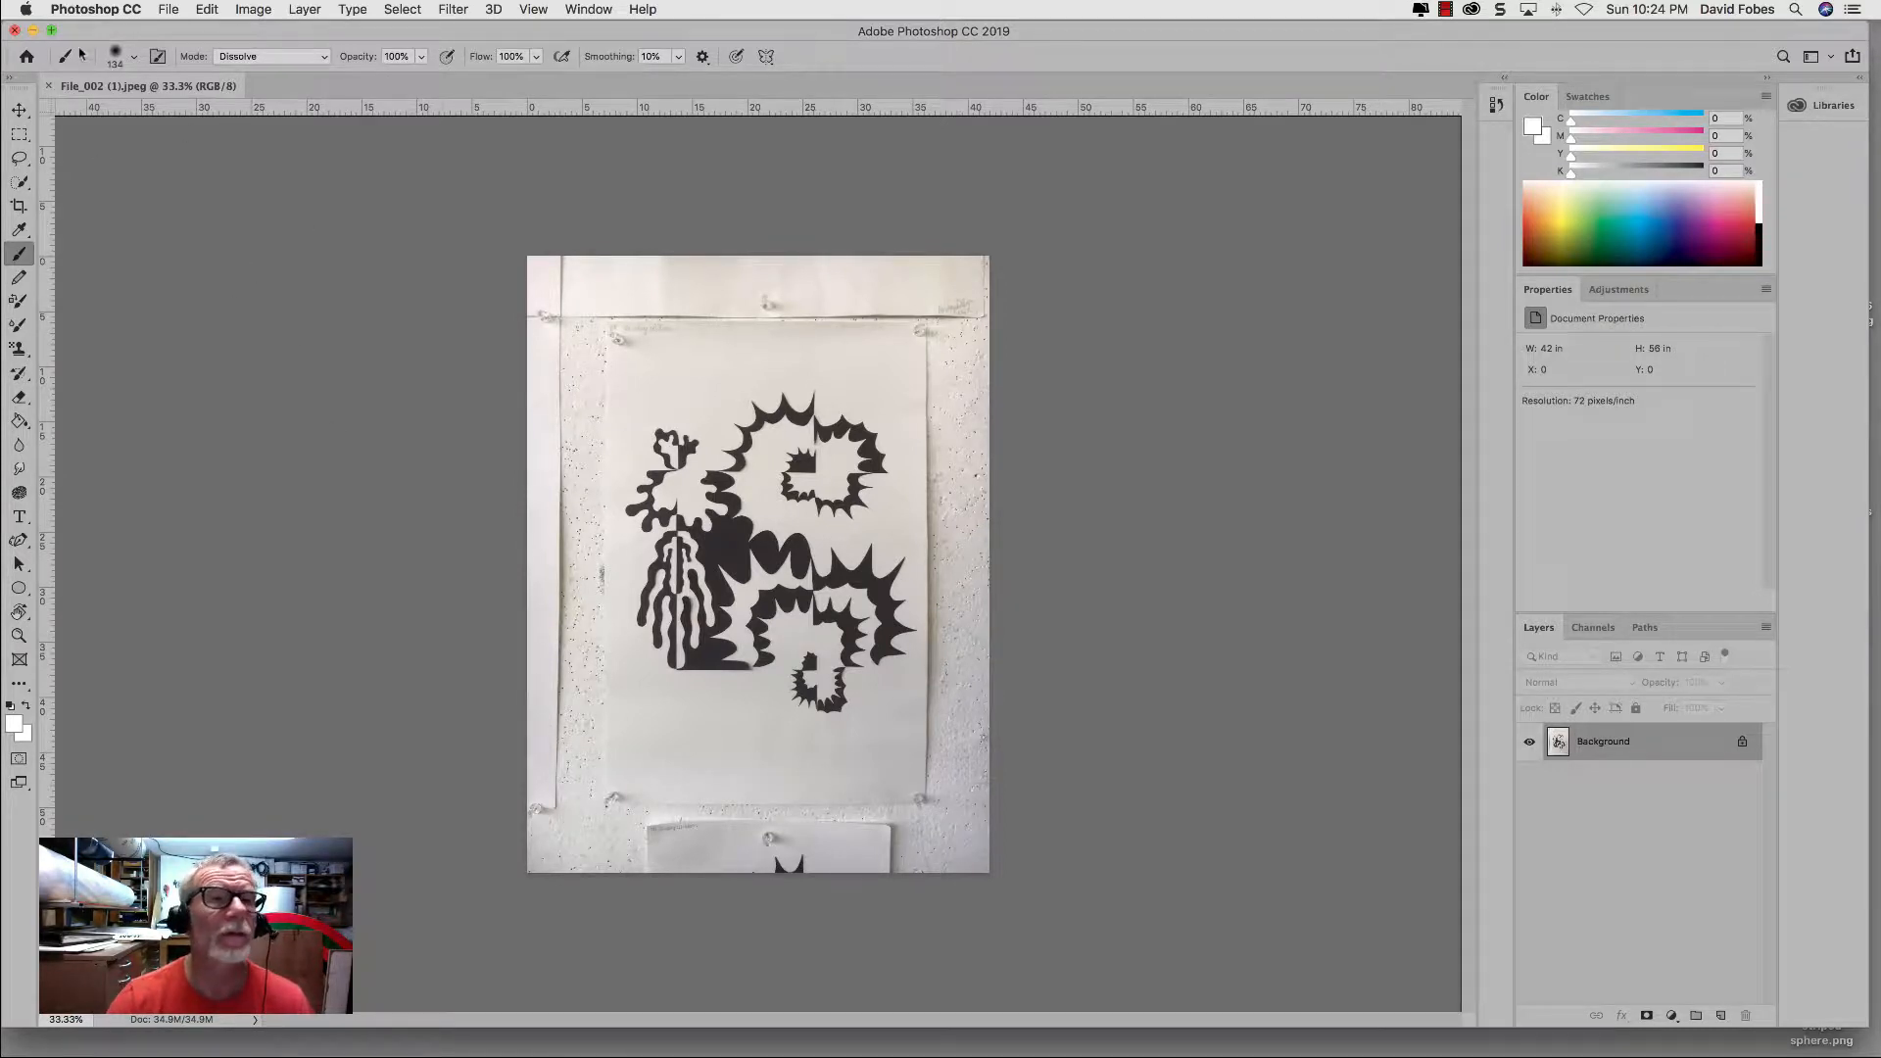
# Step: Compare the darker color themes in the Interface preferences and apply the light gray theme
pyautogui.click(85, 12)
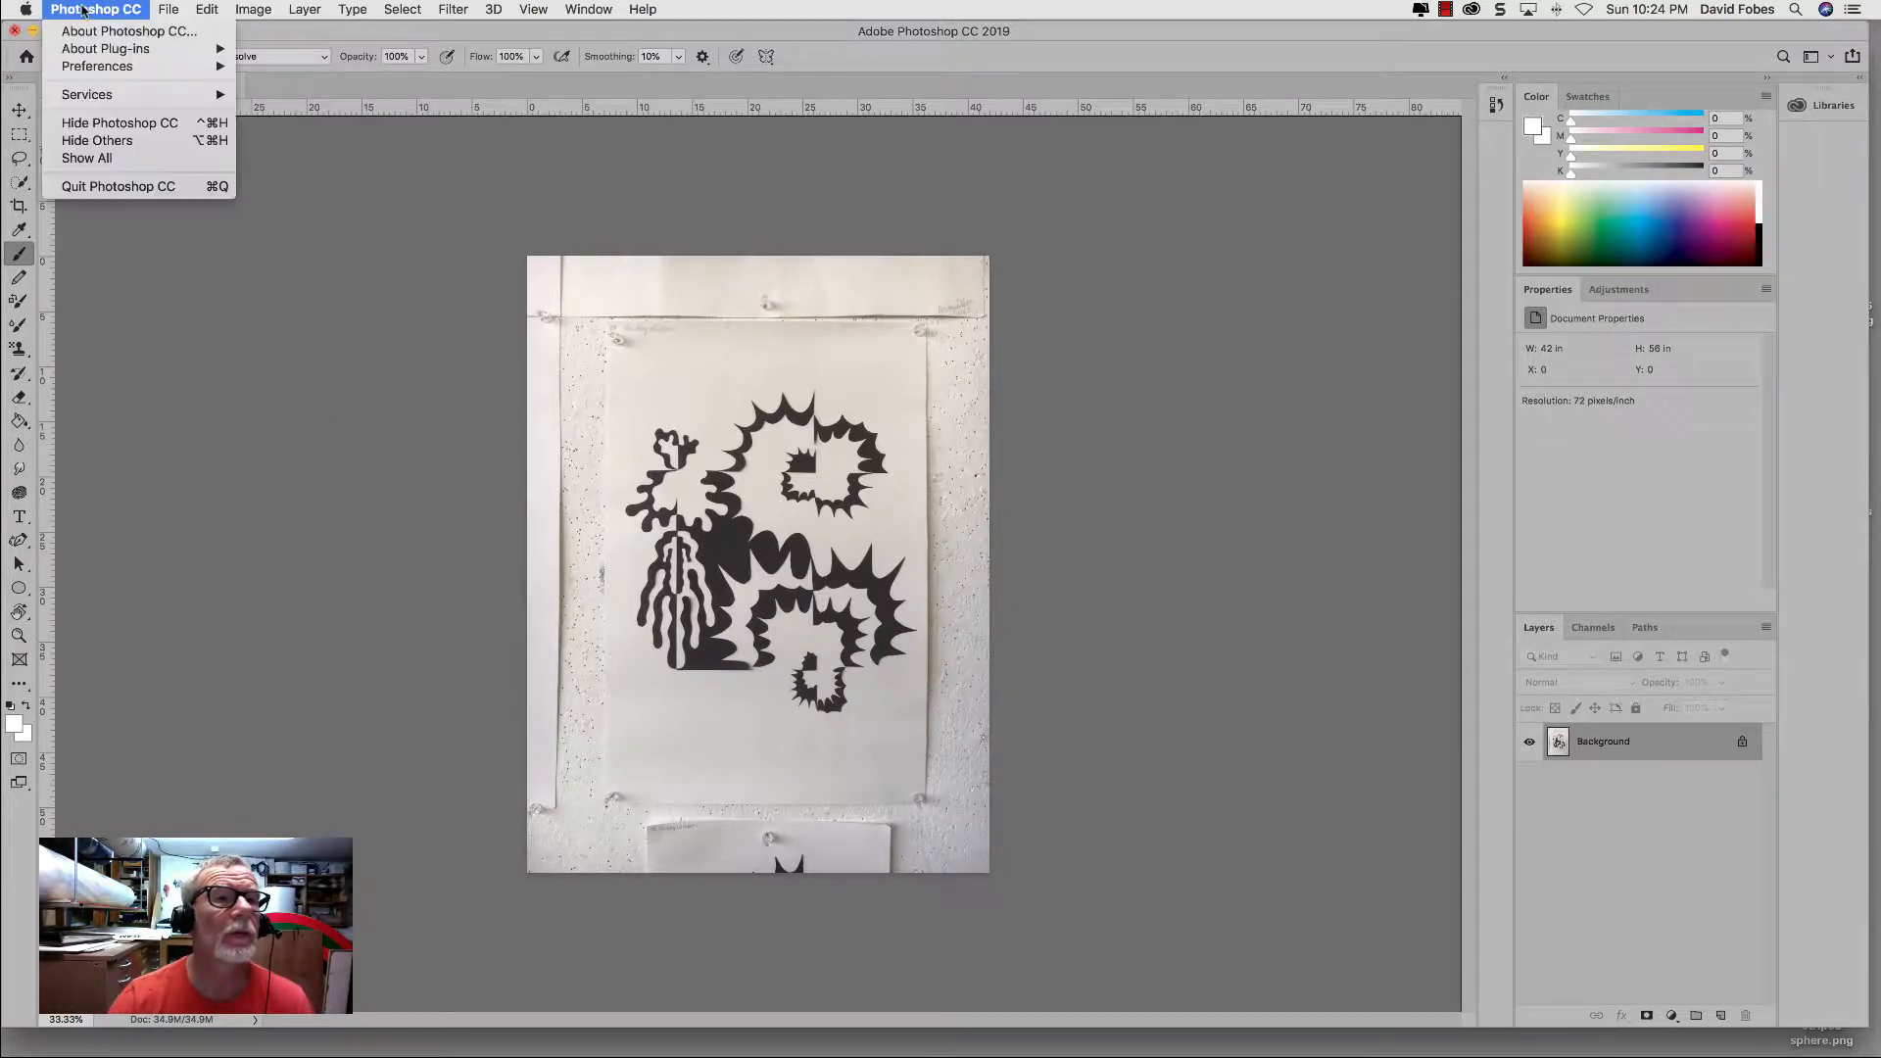
pyautogui.moveTo(76, 67)
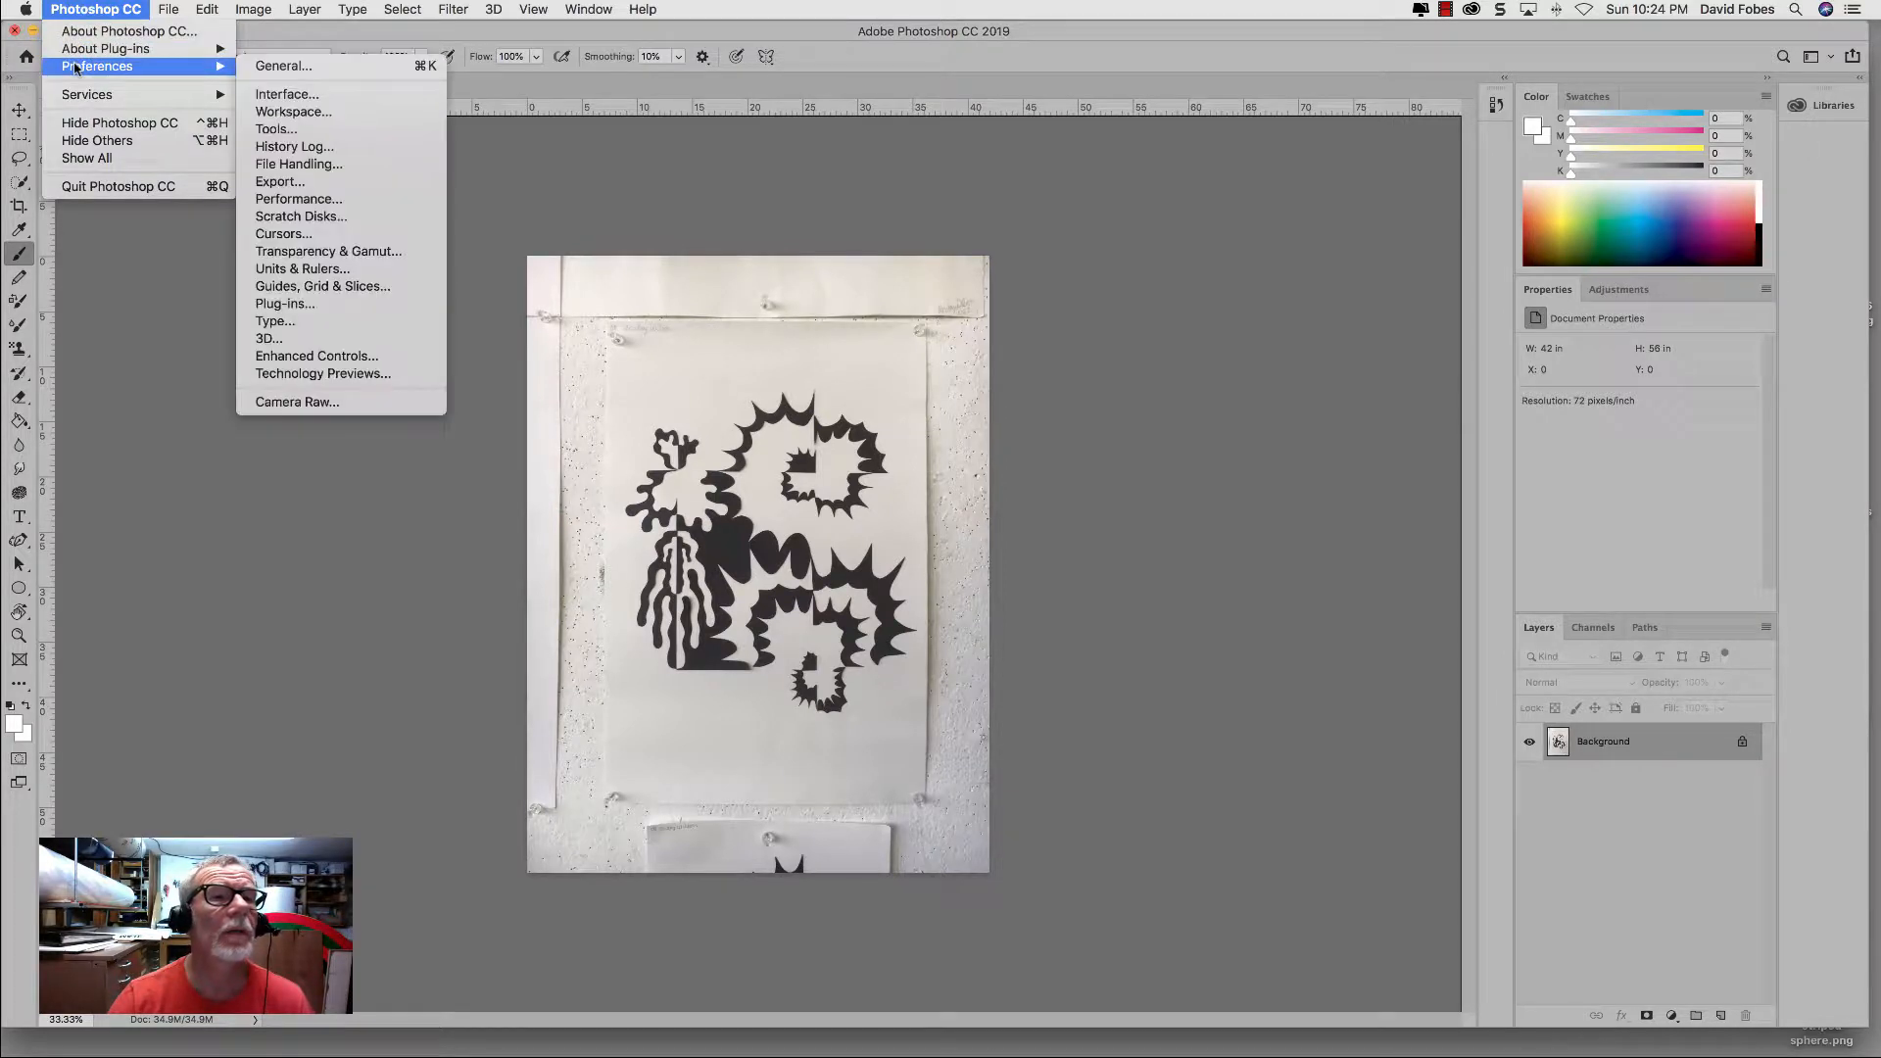
pyautogui.click(291, 94)
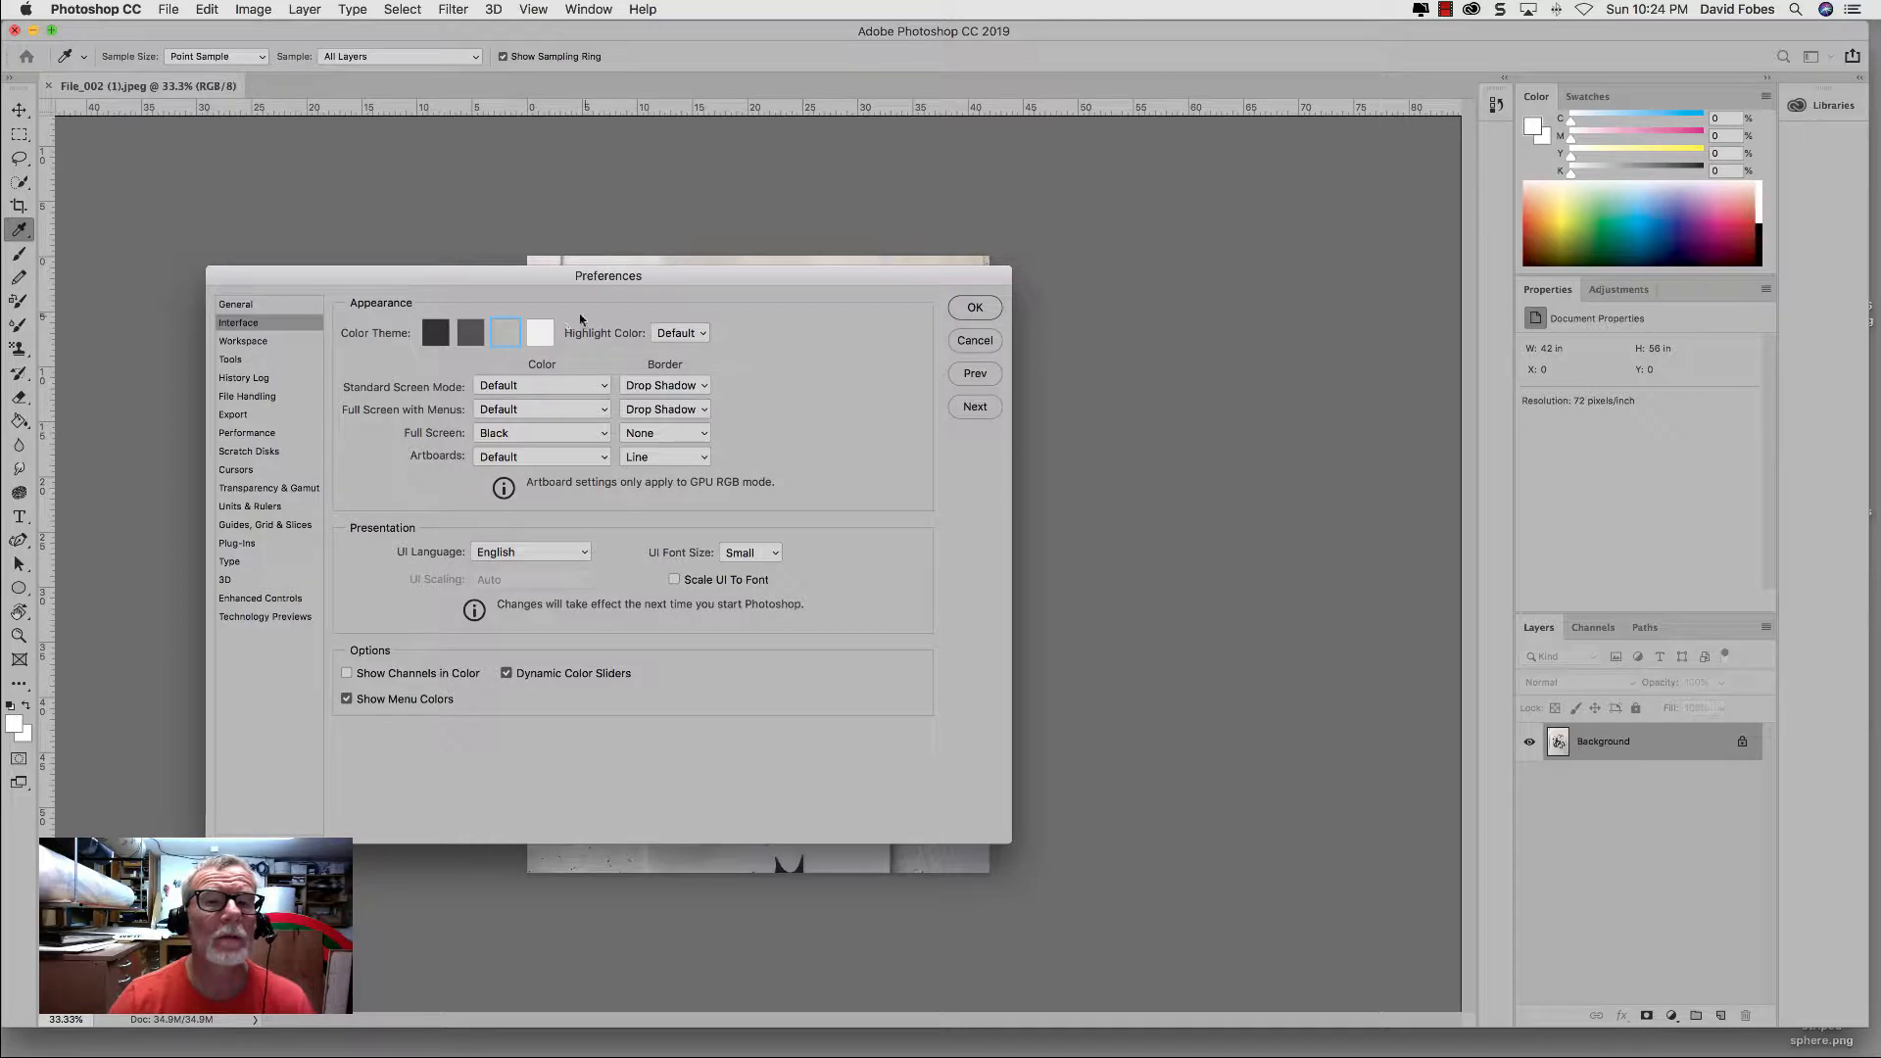
pyautogui.click(436, 335)
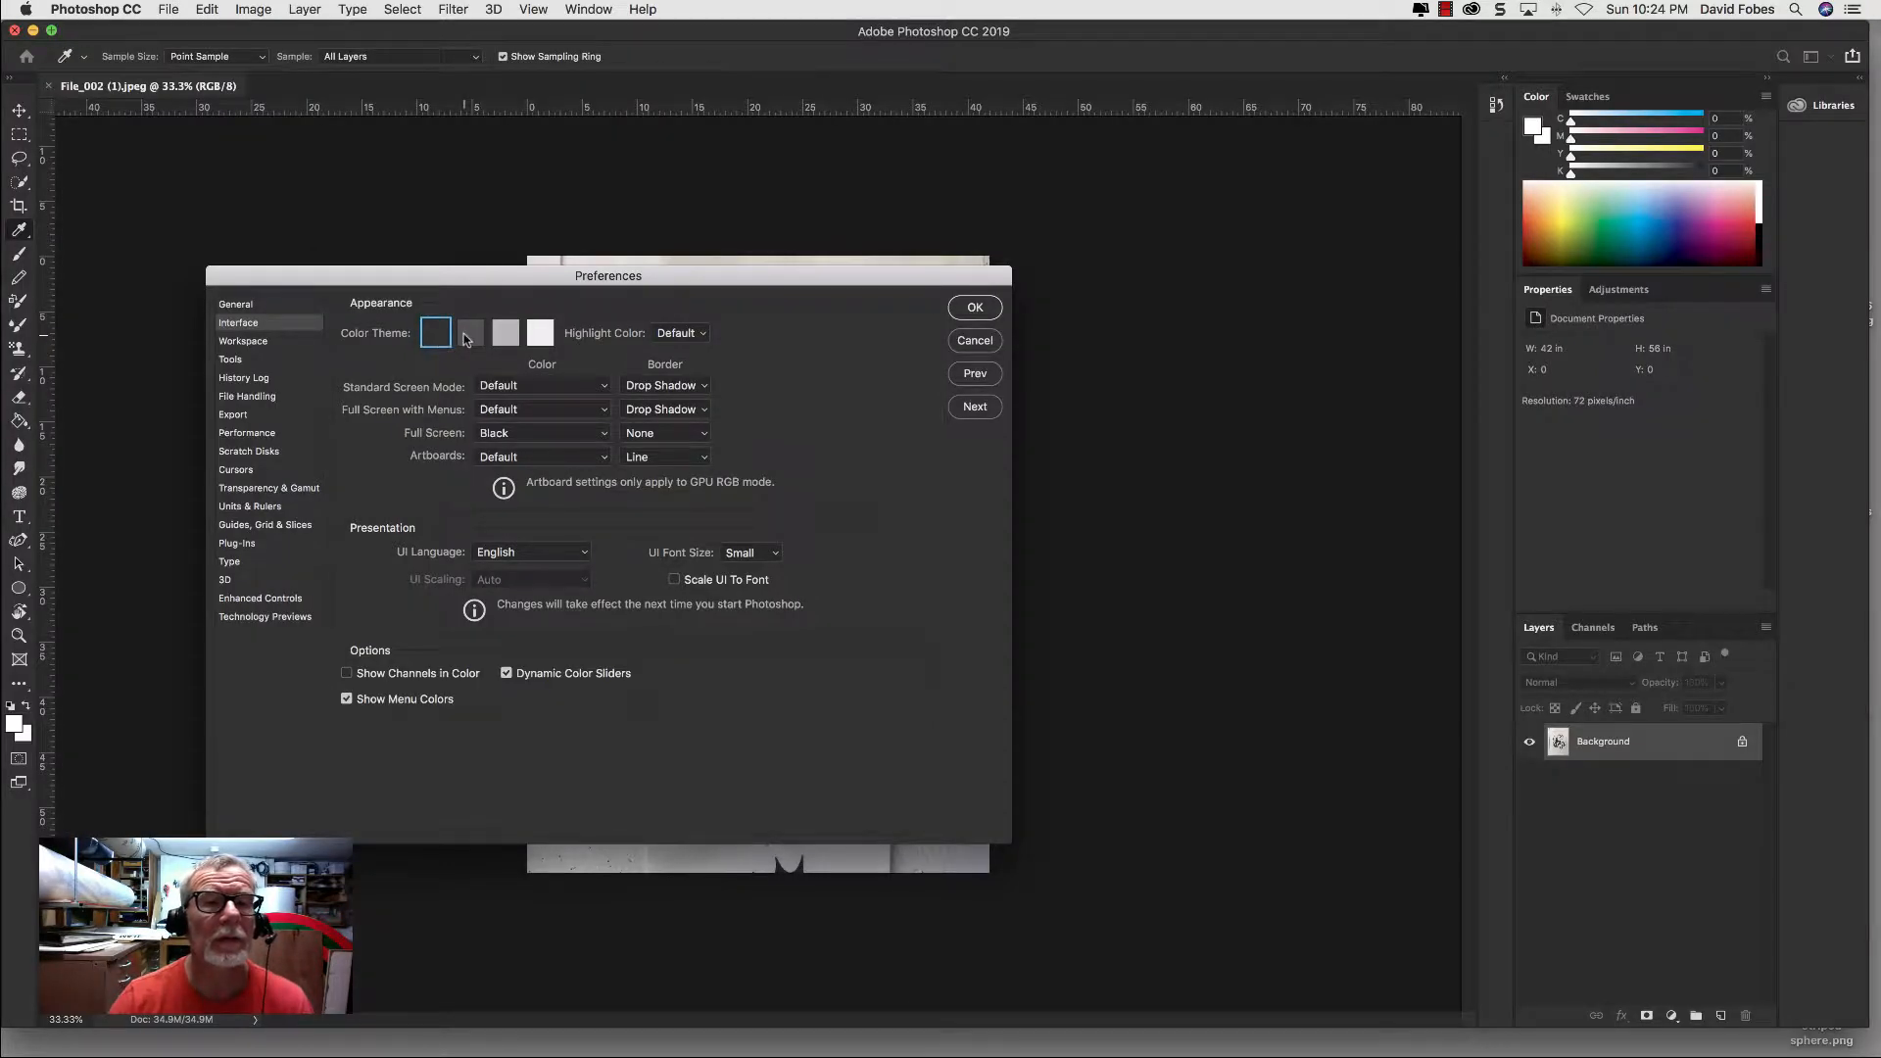
pyautogui.click(468, 336)
pyautogui.click(511, 338)
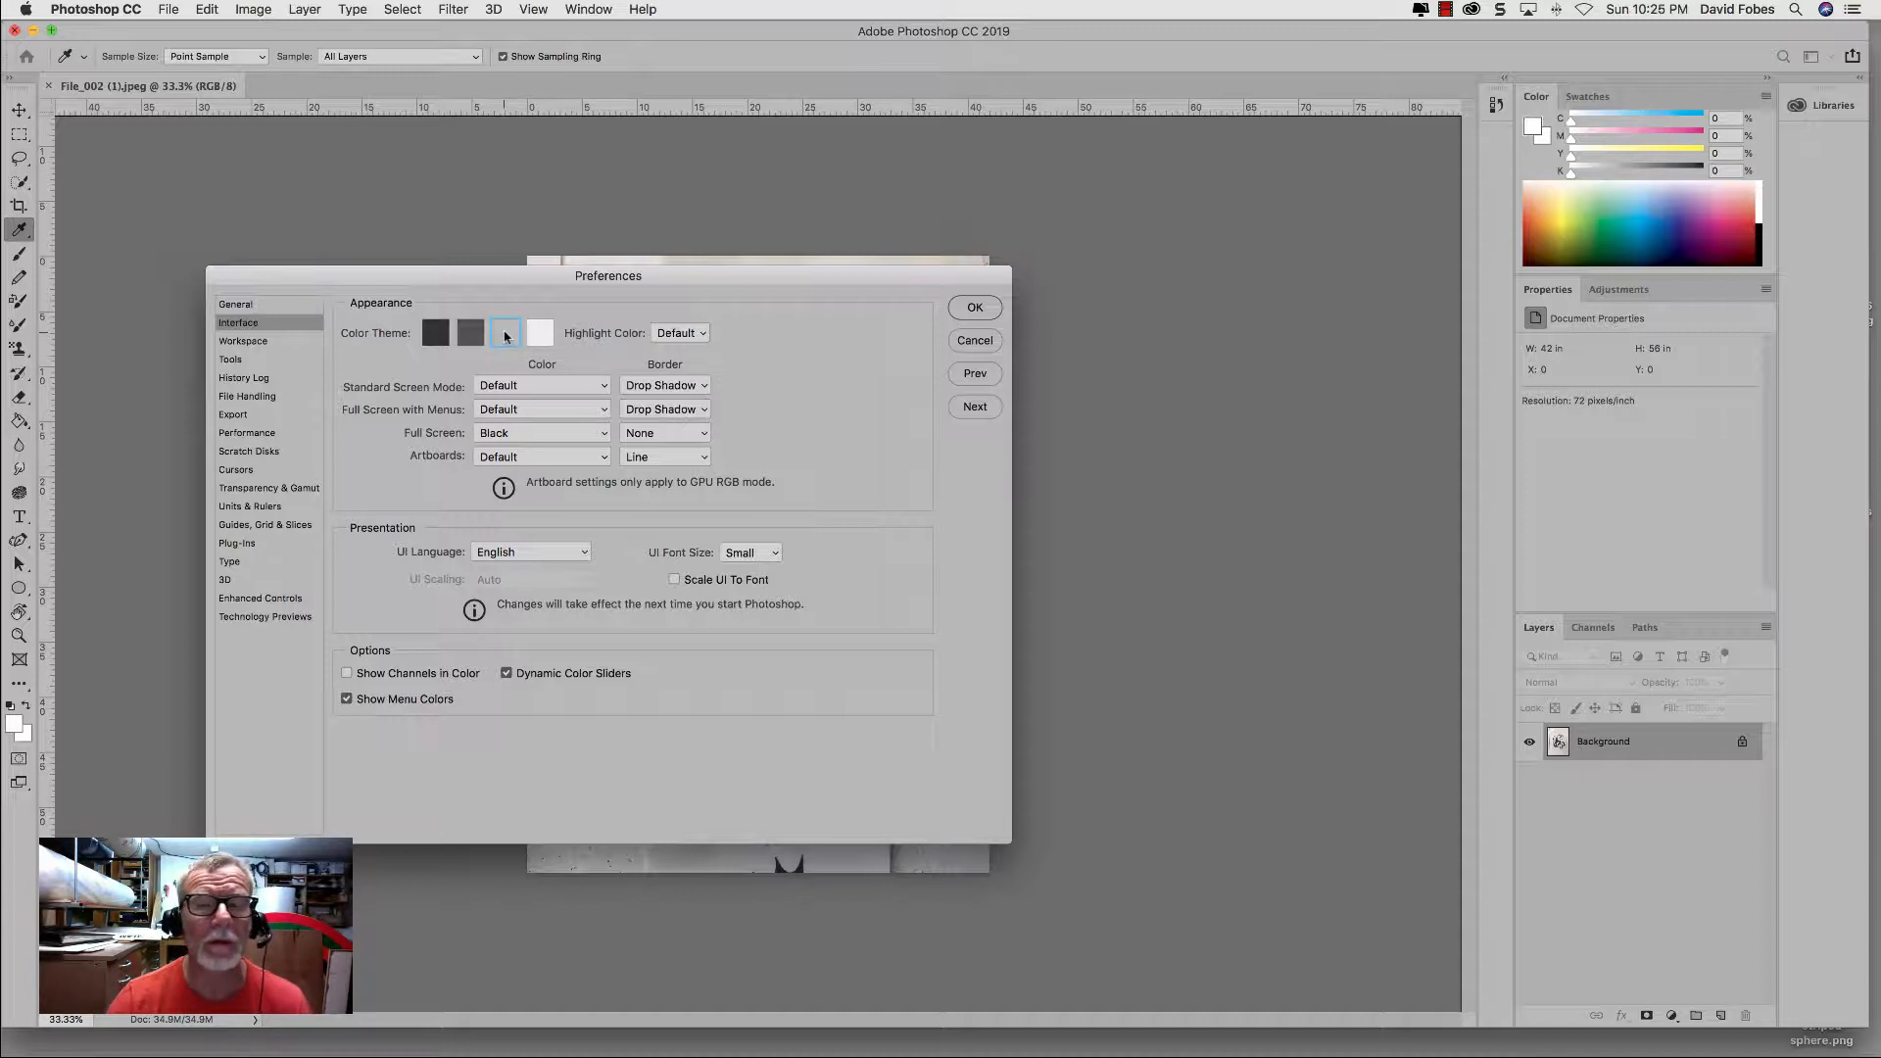
pyautogui.click(436, 336)
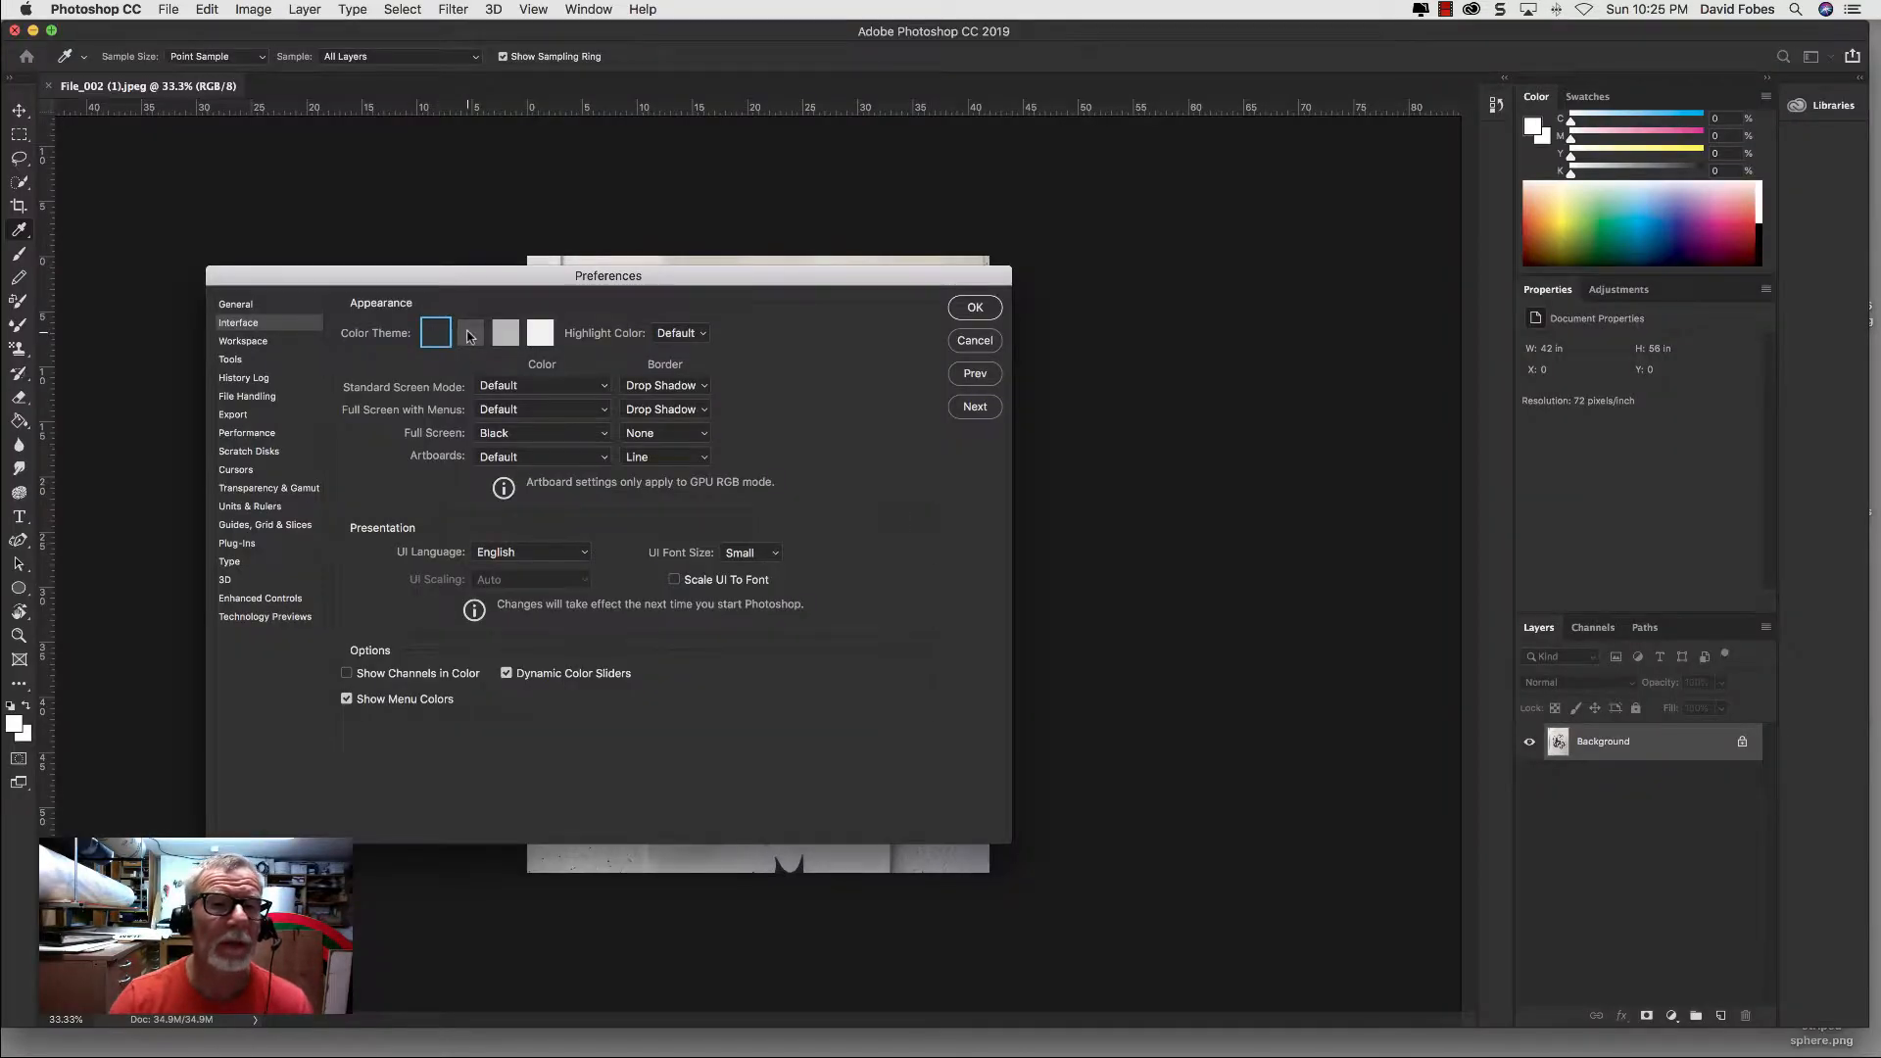
pyautogui.click(468, 336)
pyautogui.click(503, 337)
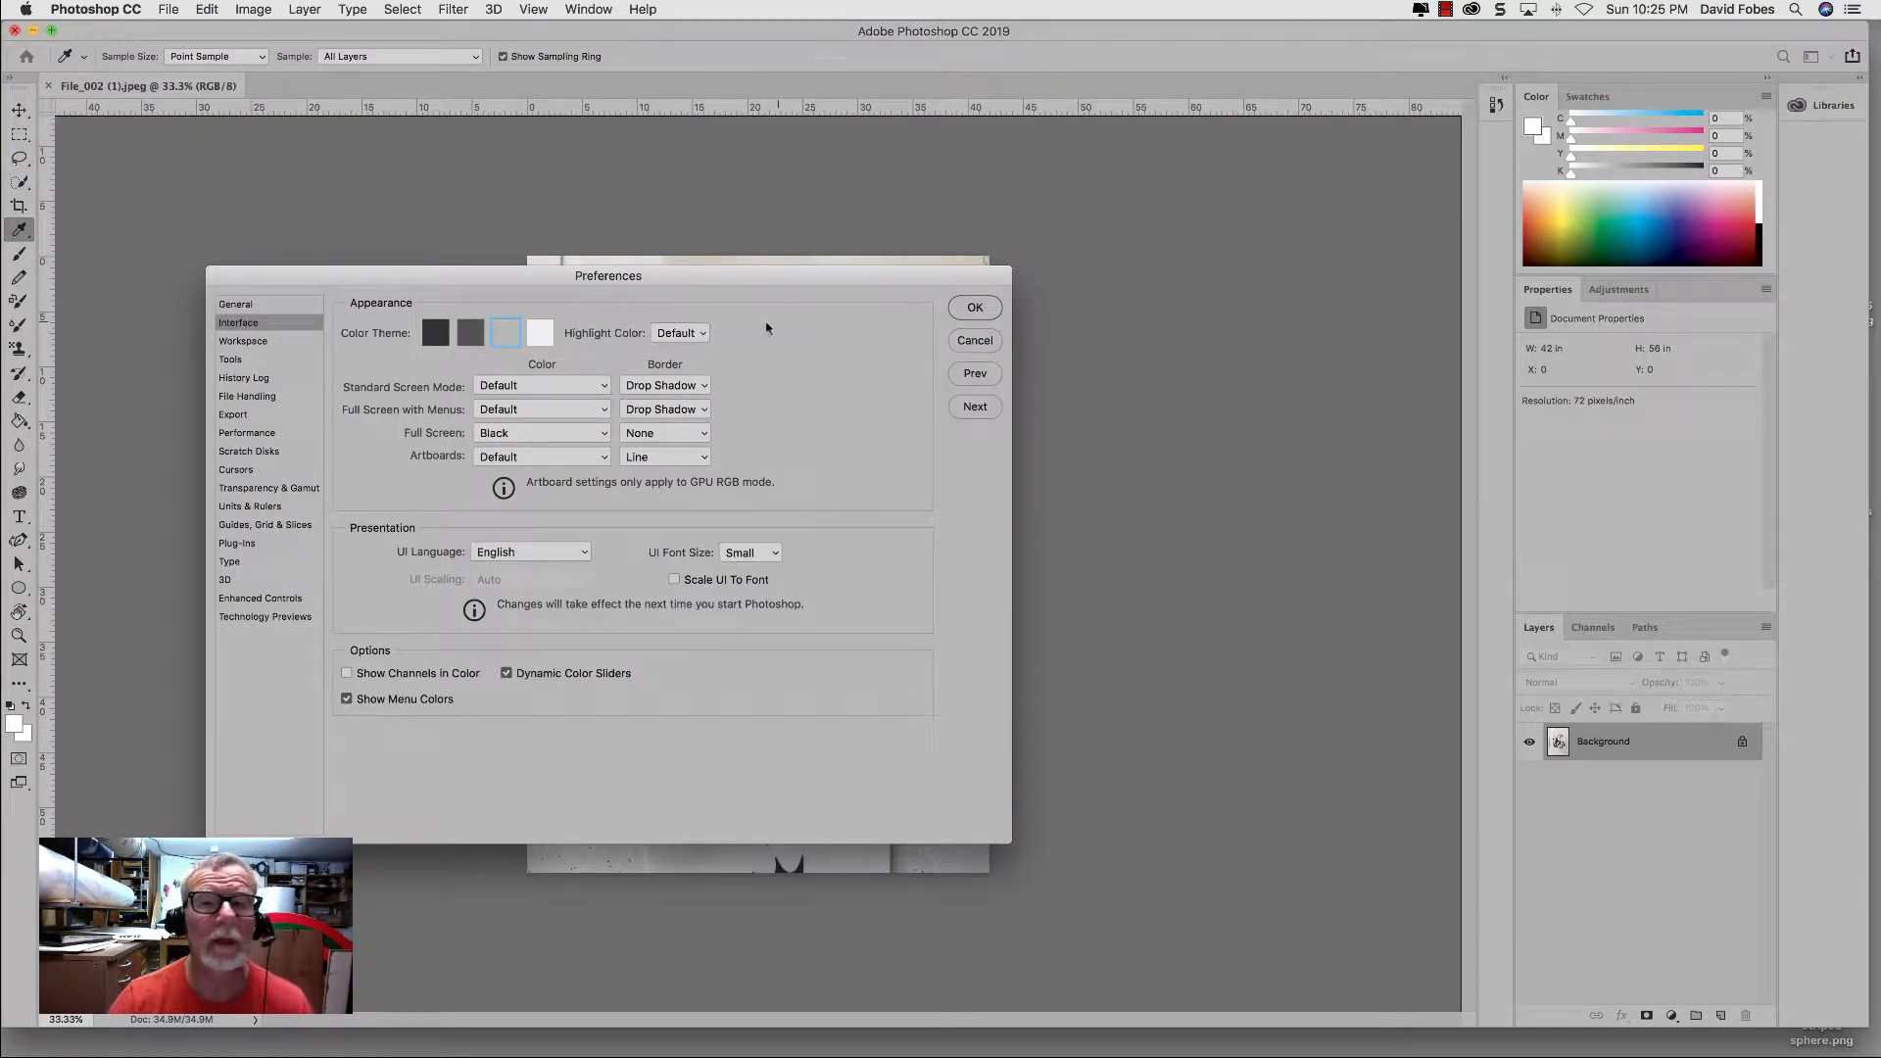
pyautogui.click(964, 310)
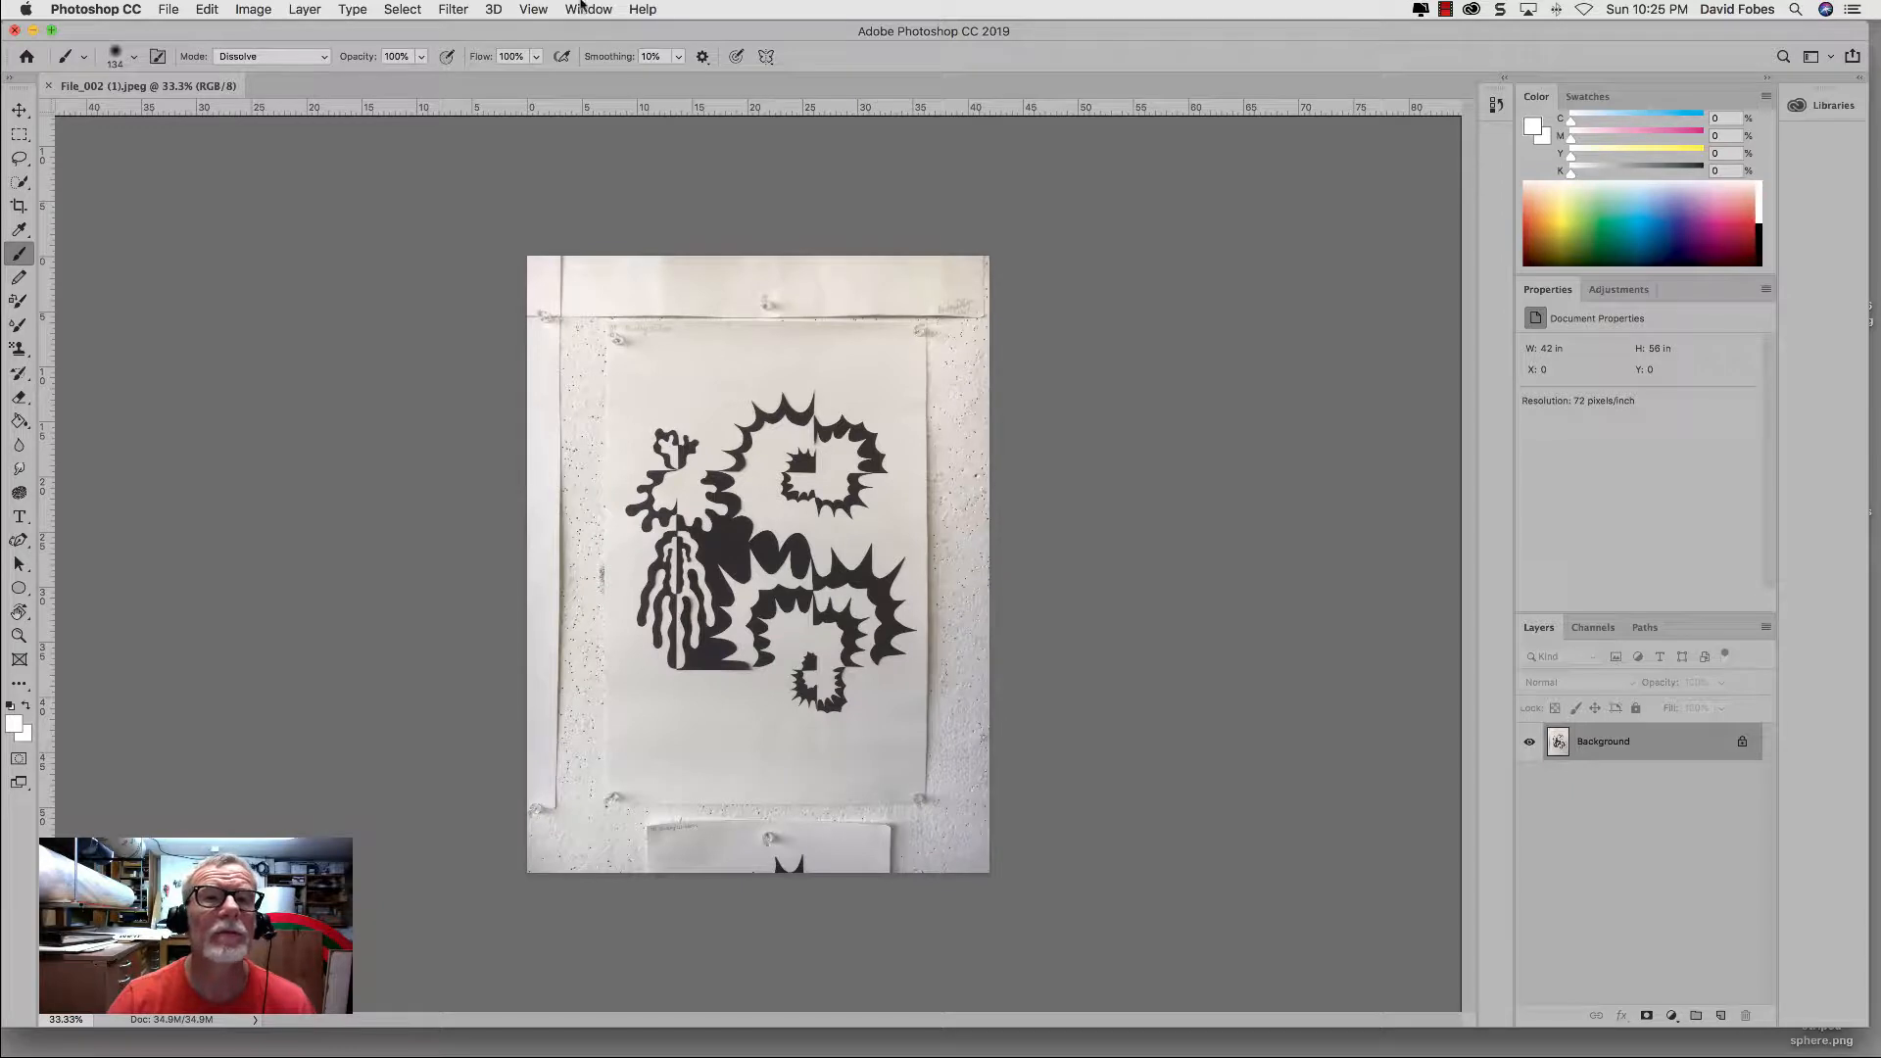
# Step: Check whether the Application Frame, Options and Tools are enabled for the workspace
pyautogui.click(585, 9)
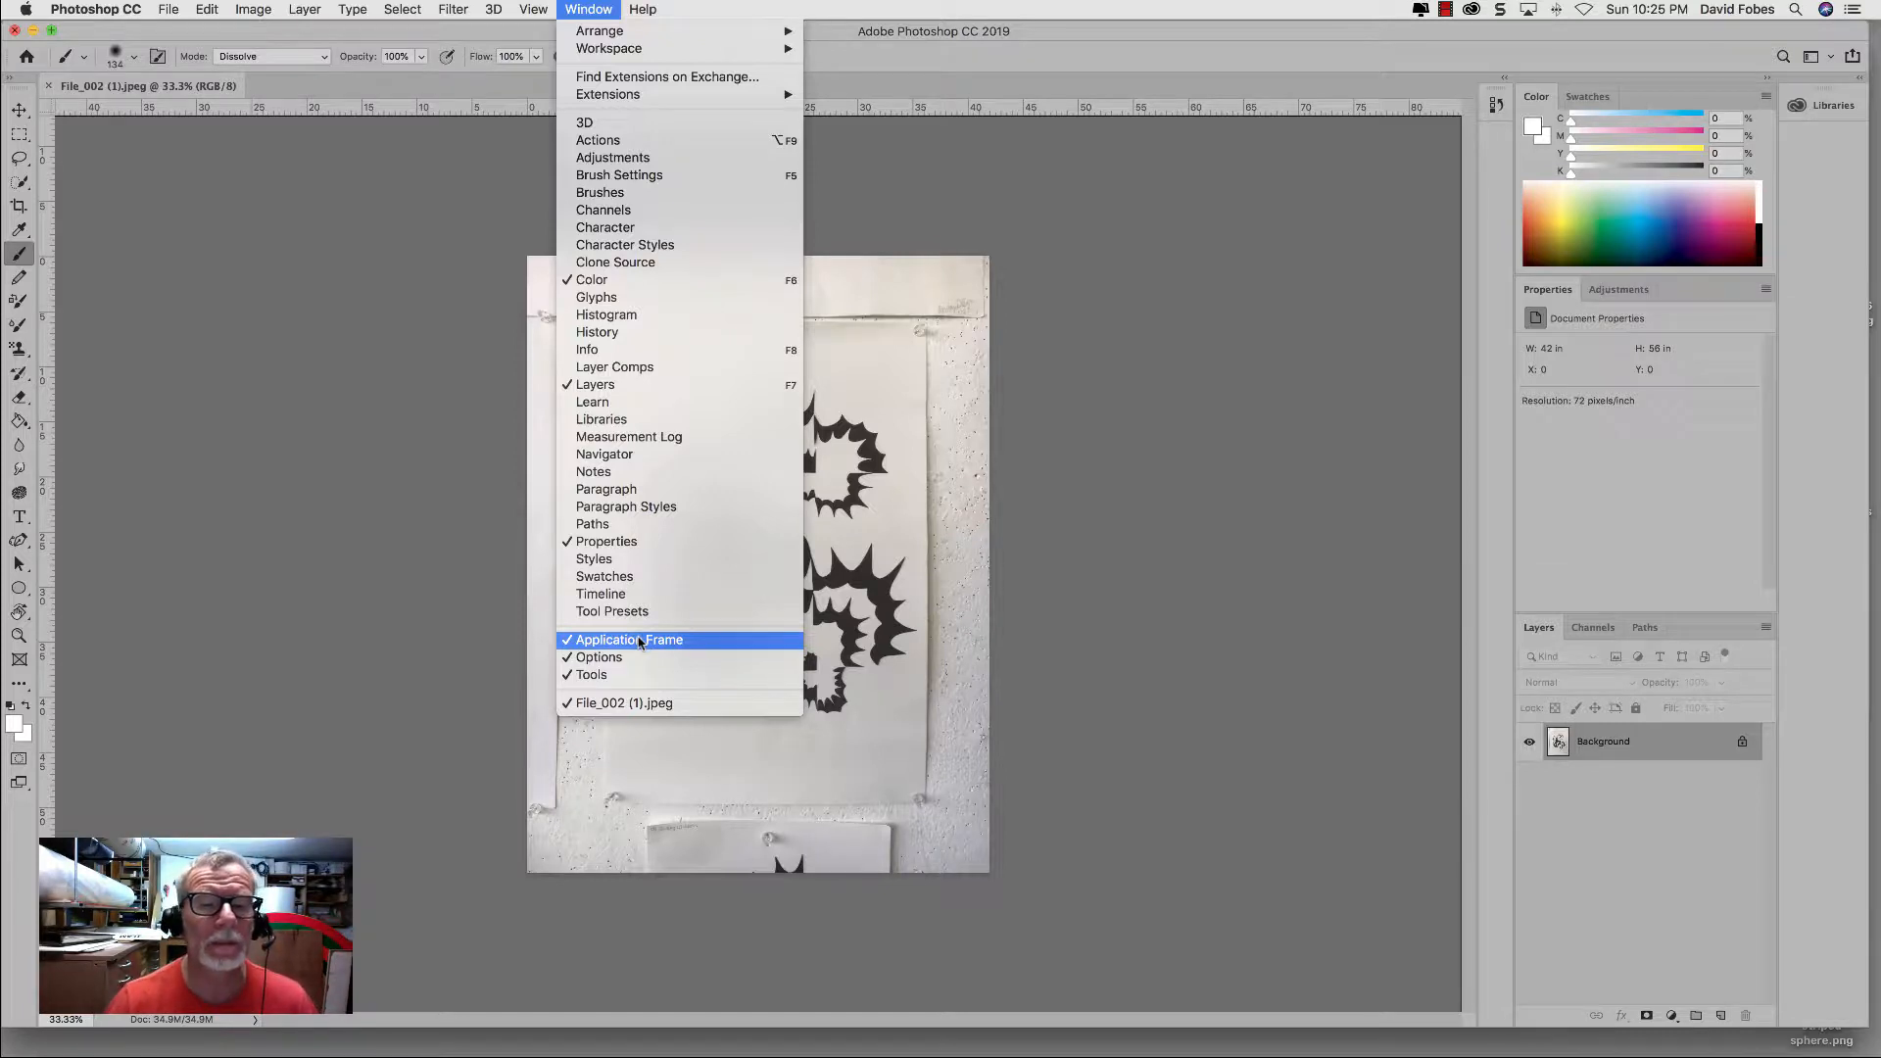
pyautogui.click(416, 636)
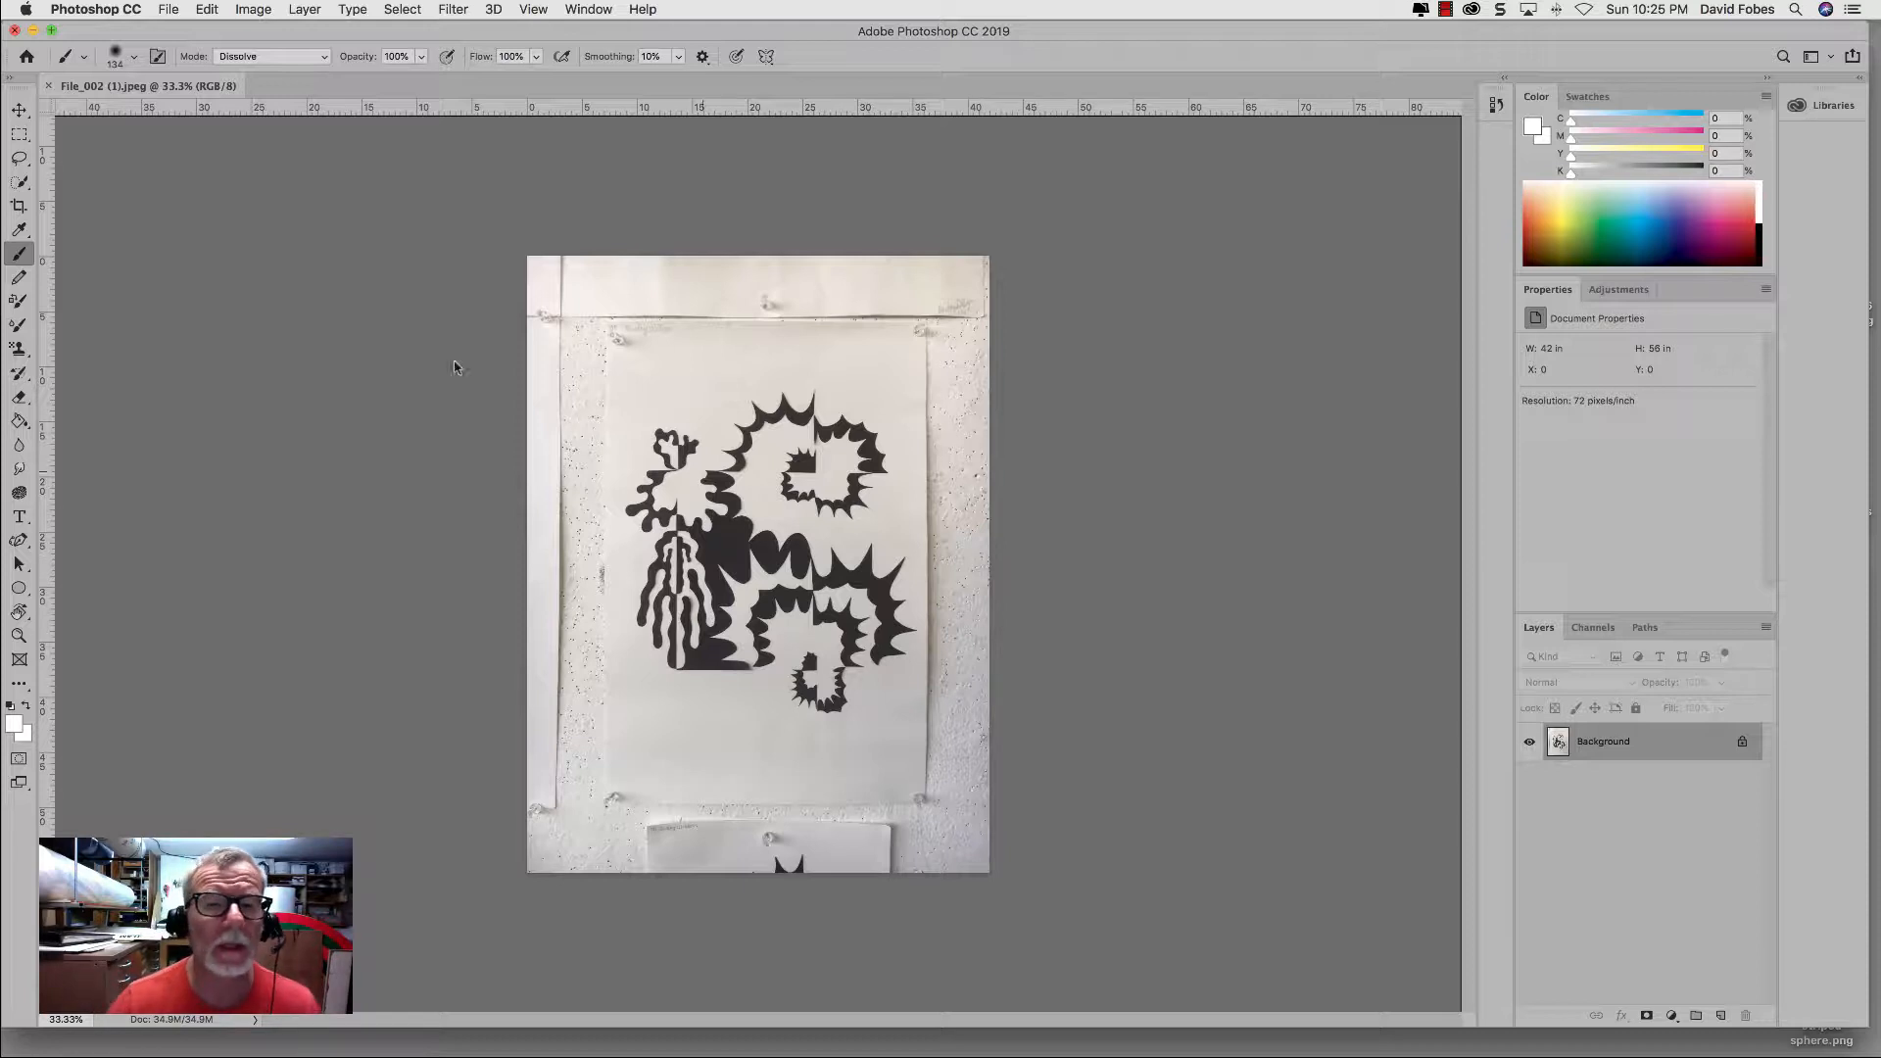
# Step: Activate the Crop tool with the W x H x Resolution preset and clear its stored size values
pyautogui.click(19, 207)
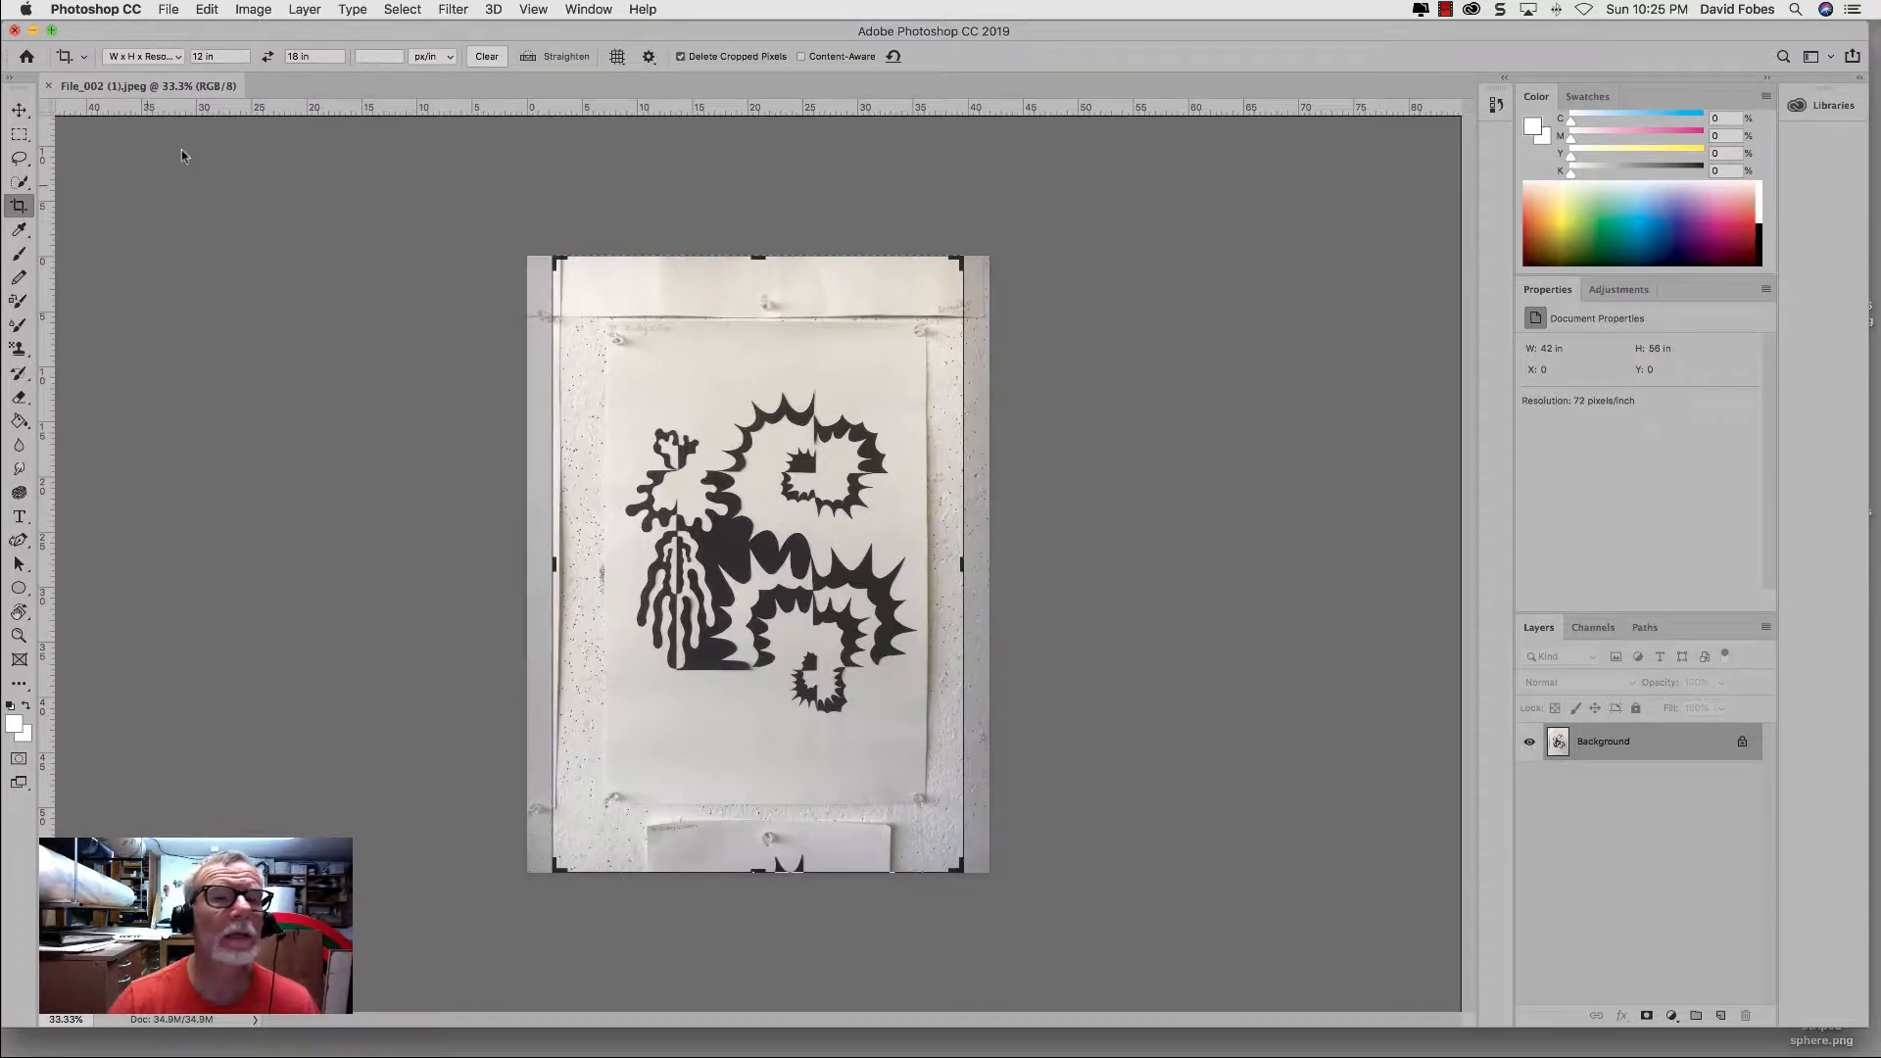
pyautogui.click(177, 56)
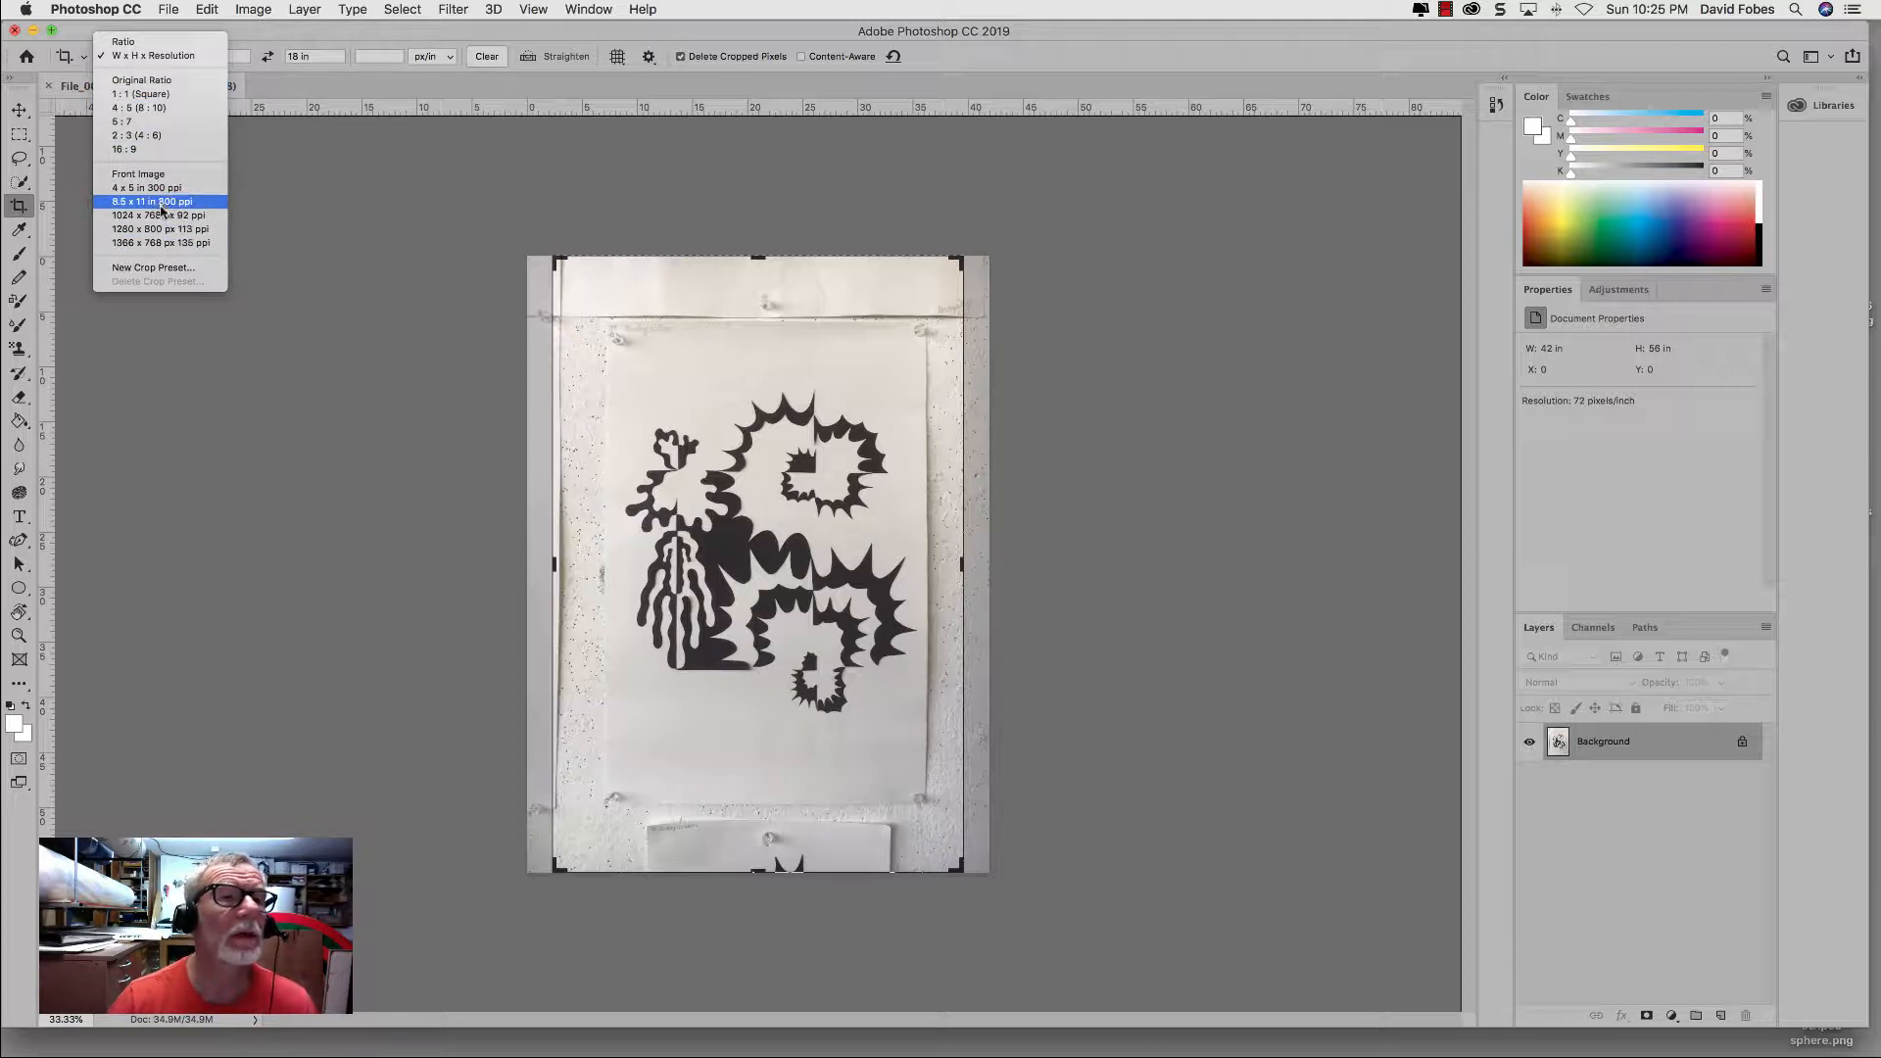
pyautogui.click(159, 57)
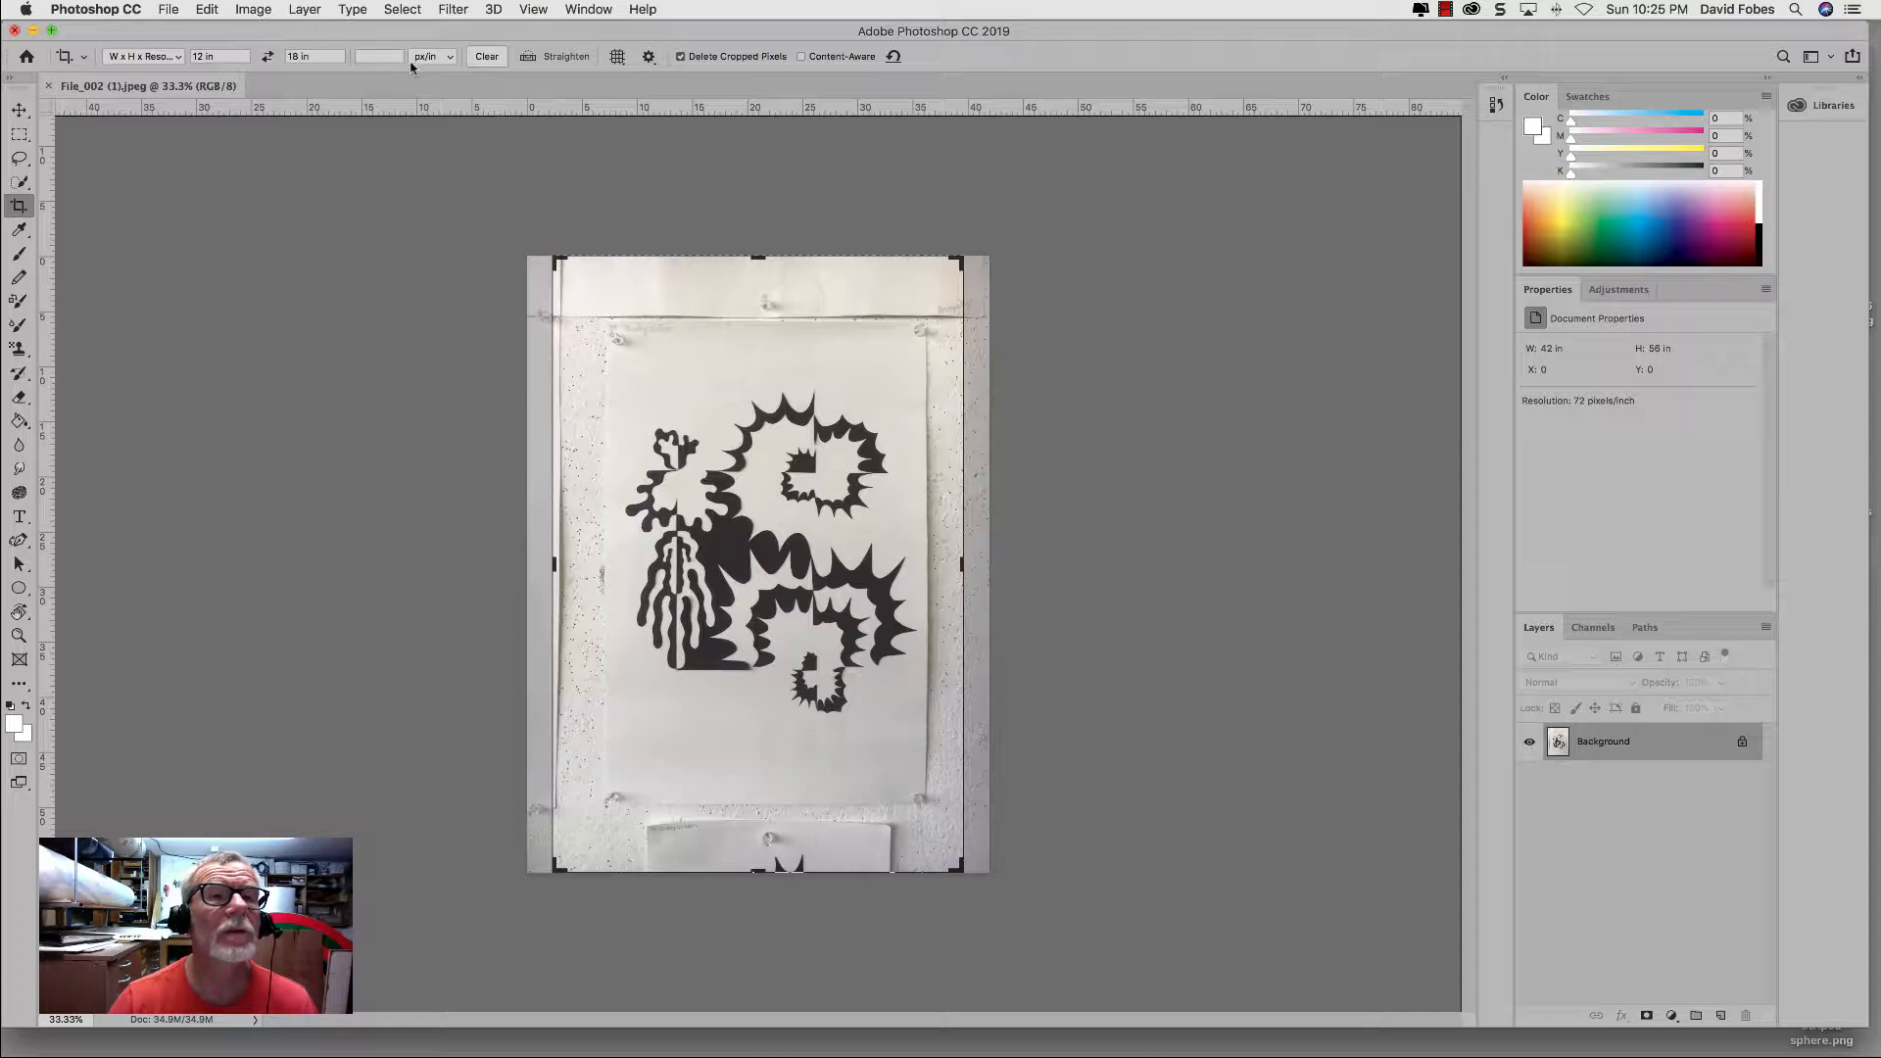
pyautogui.click(485, 57)
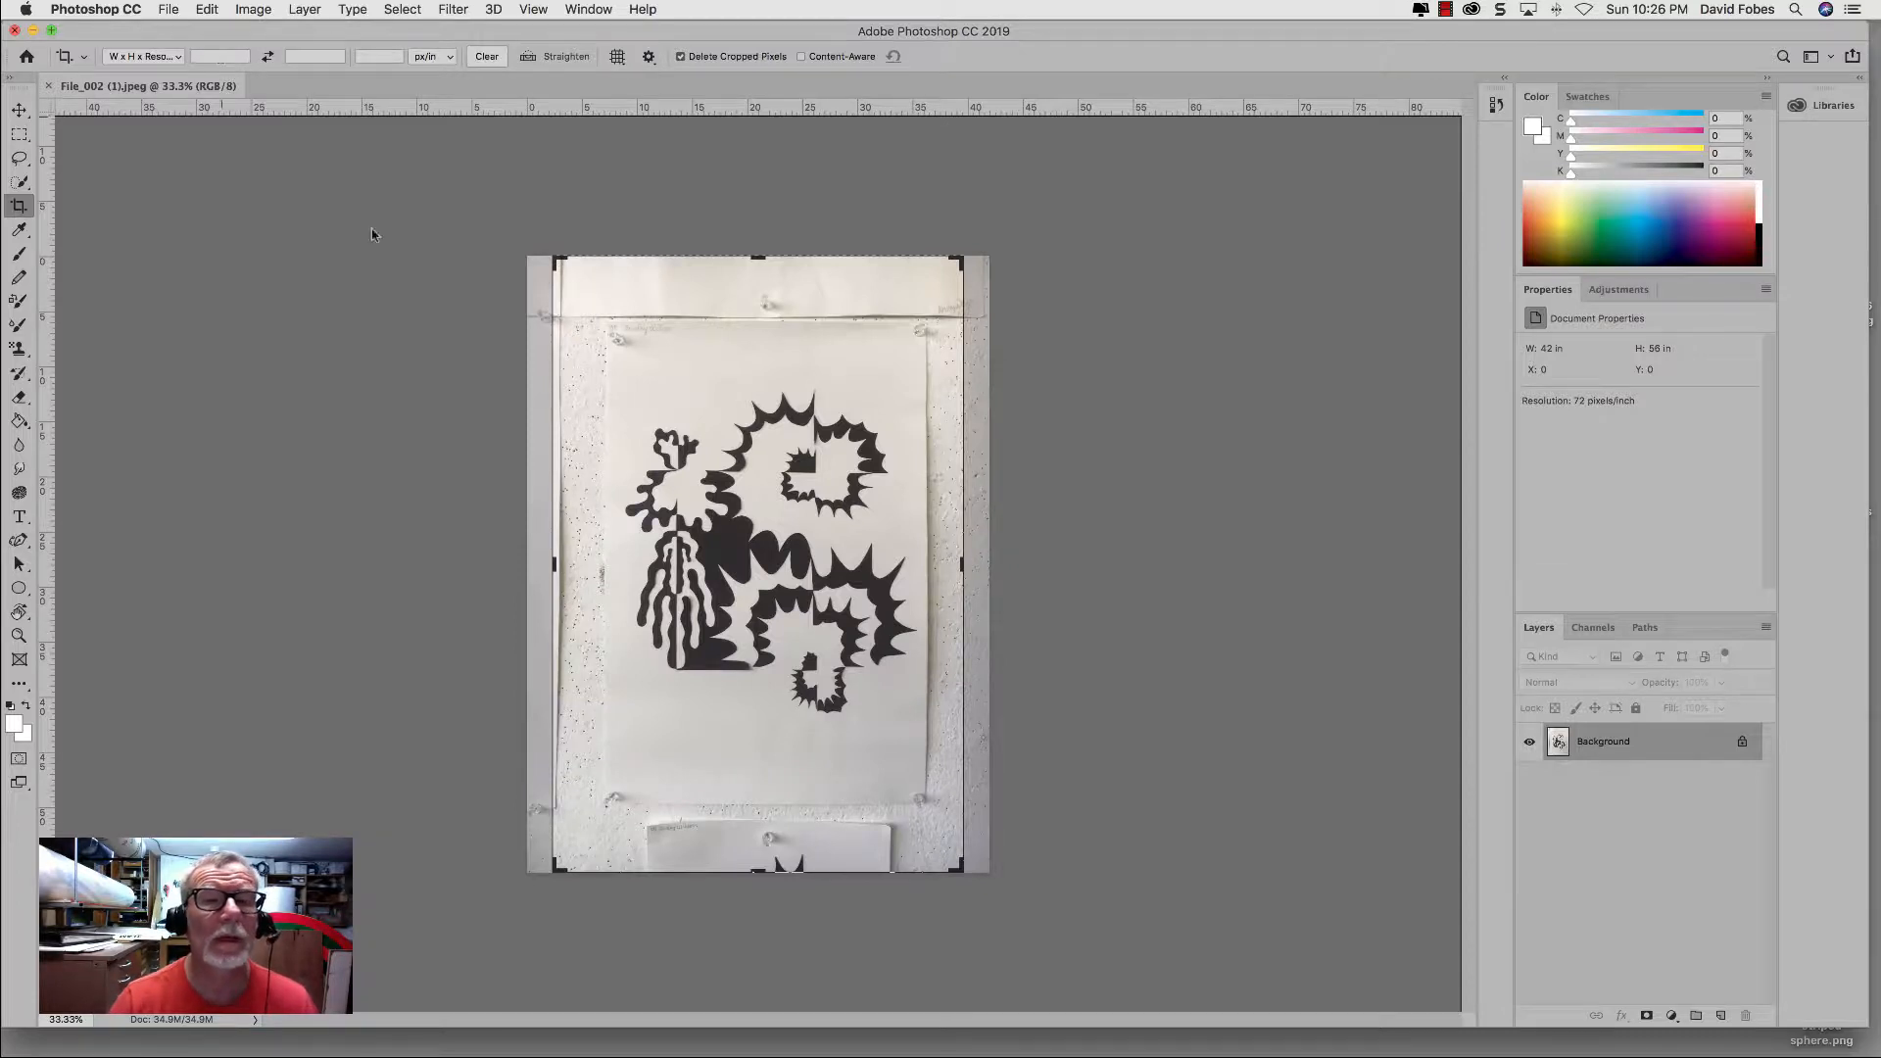
# Step: Set the crop size to 34 in wide and 15 in high
pyautogui.click(201, 53)
pyautogui.write('12')
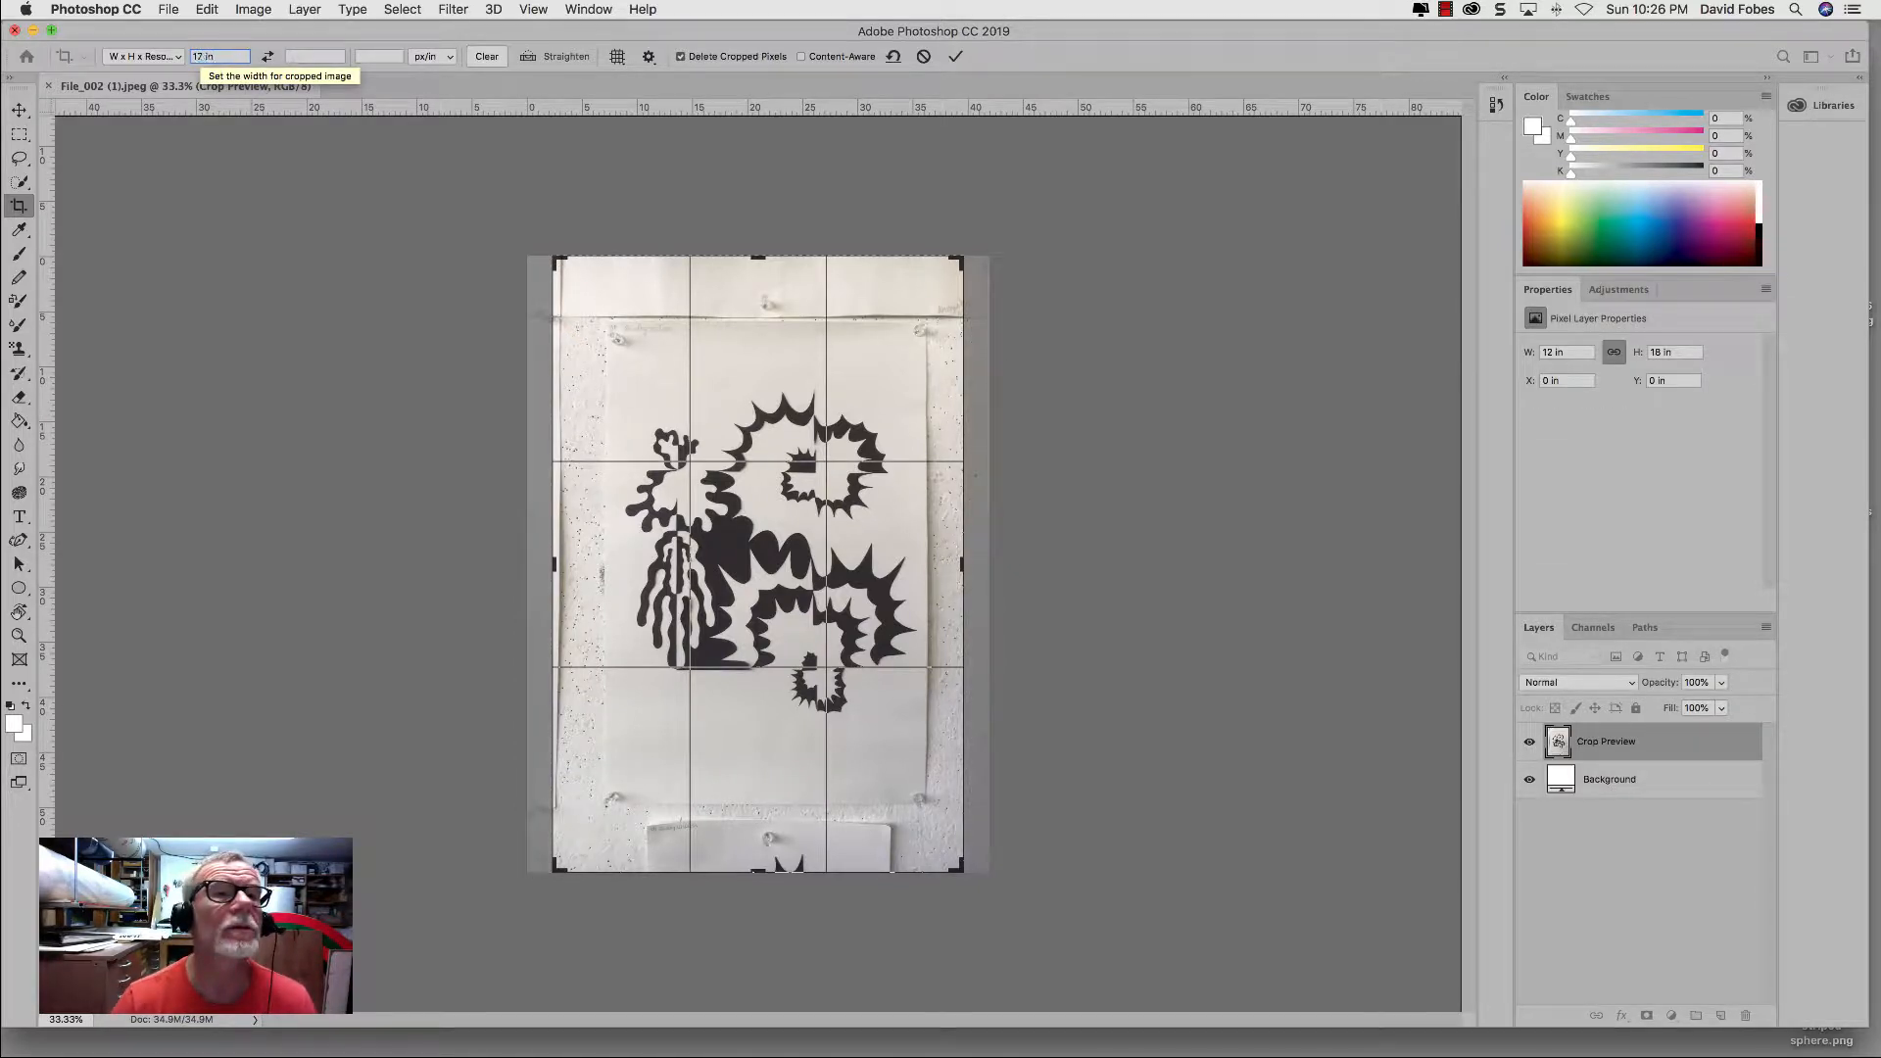
pyautogui.write('34')
pyautogui.click(294, 55)
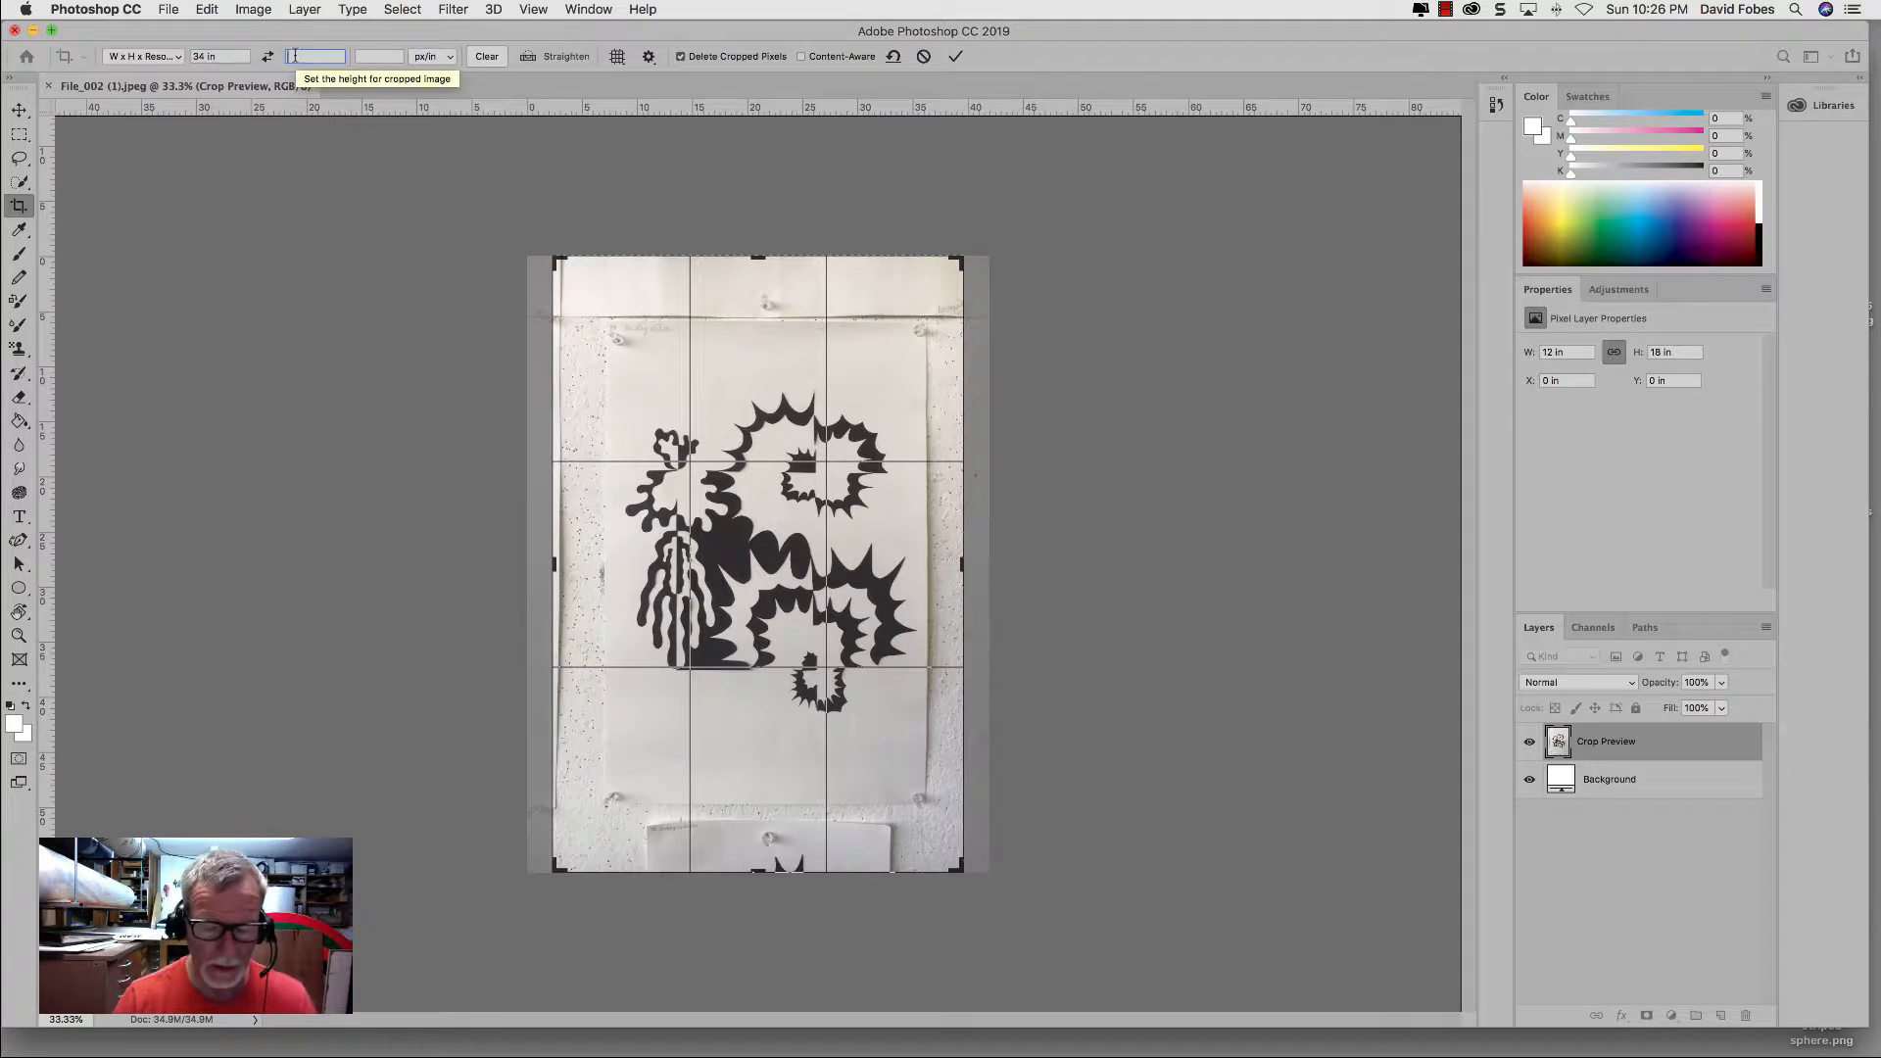
pyautogui.write('18in')
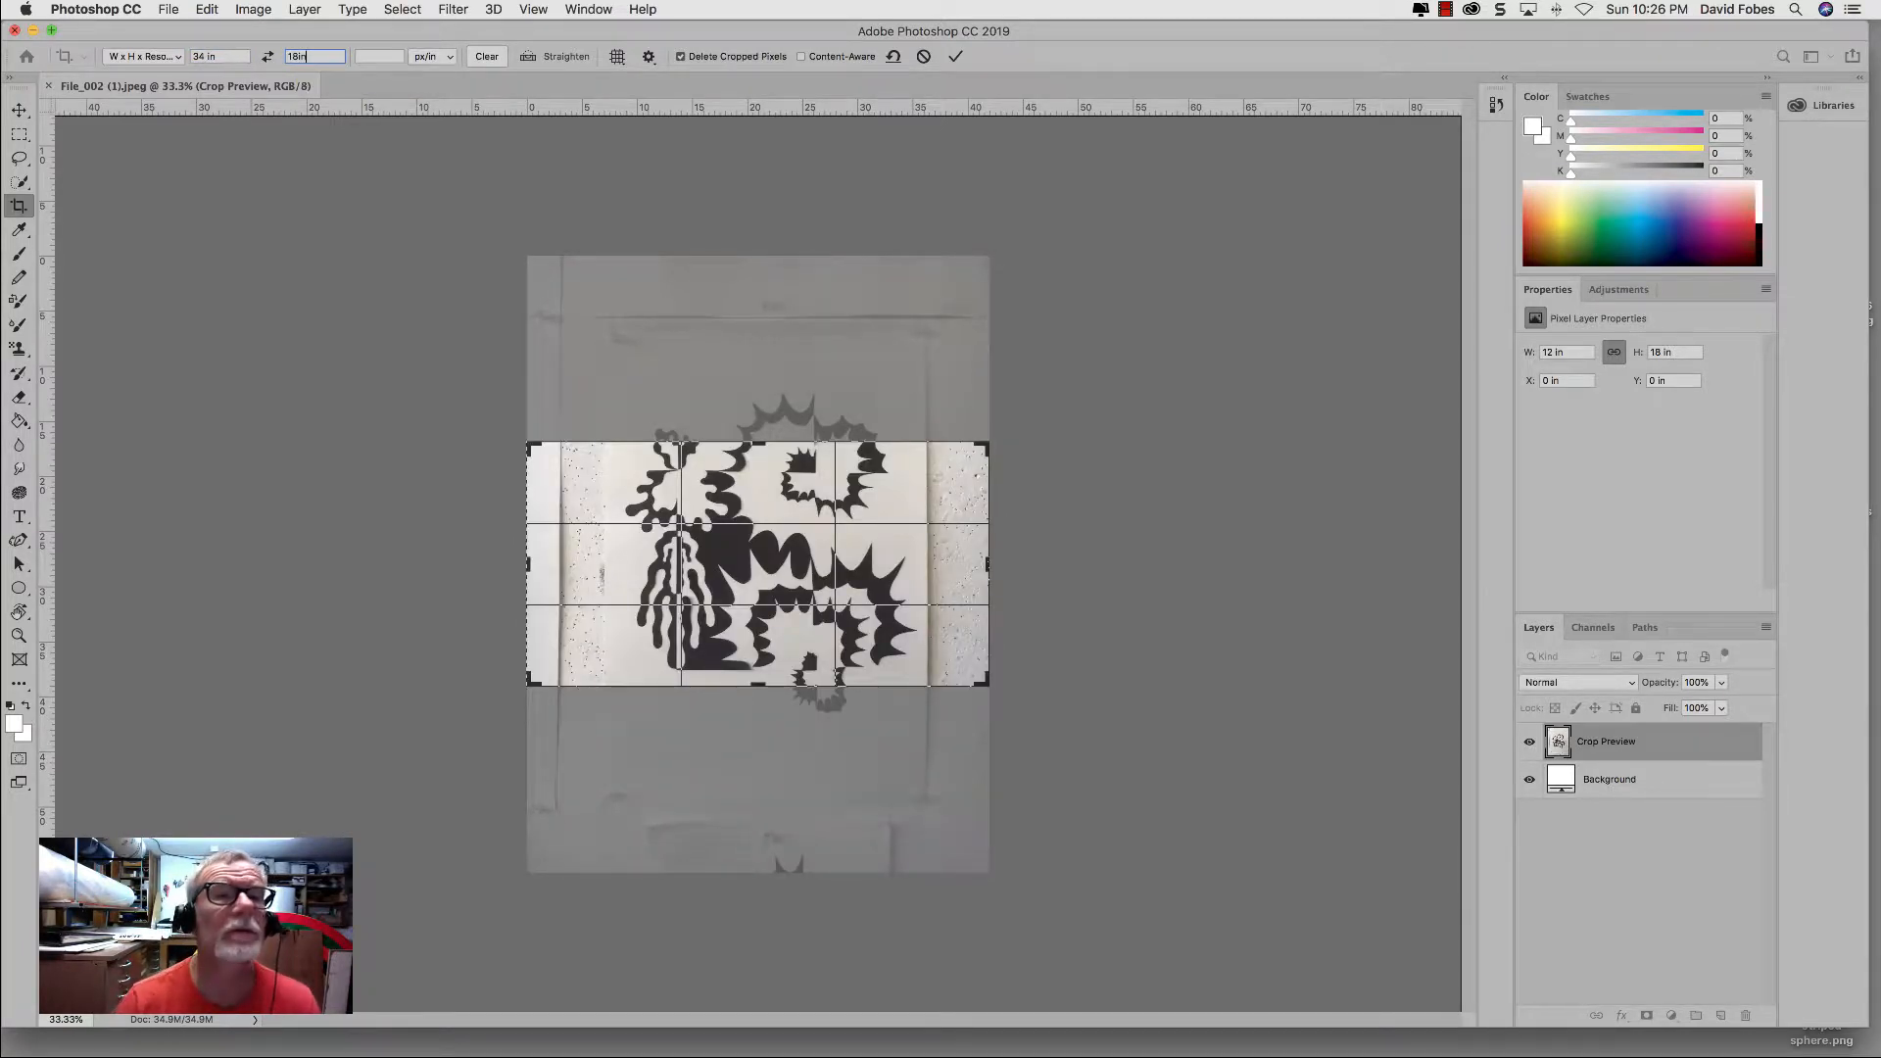
pyautogui.press('Down')
pyautogui.press('Down')
pyautogui.press('Down')
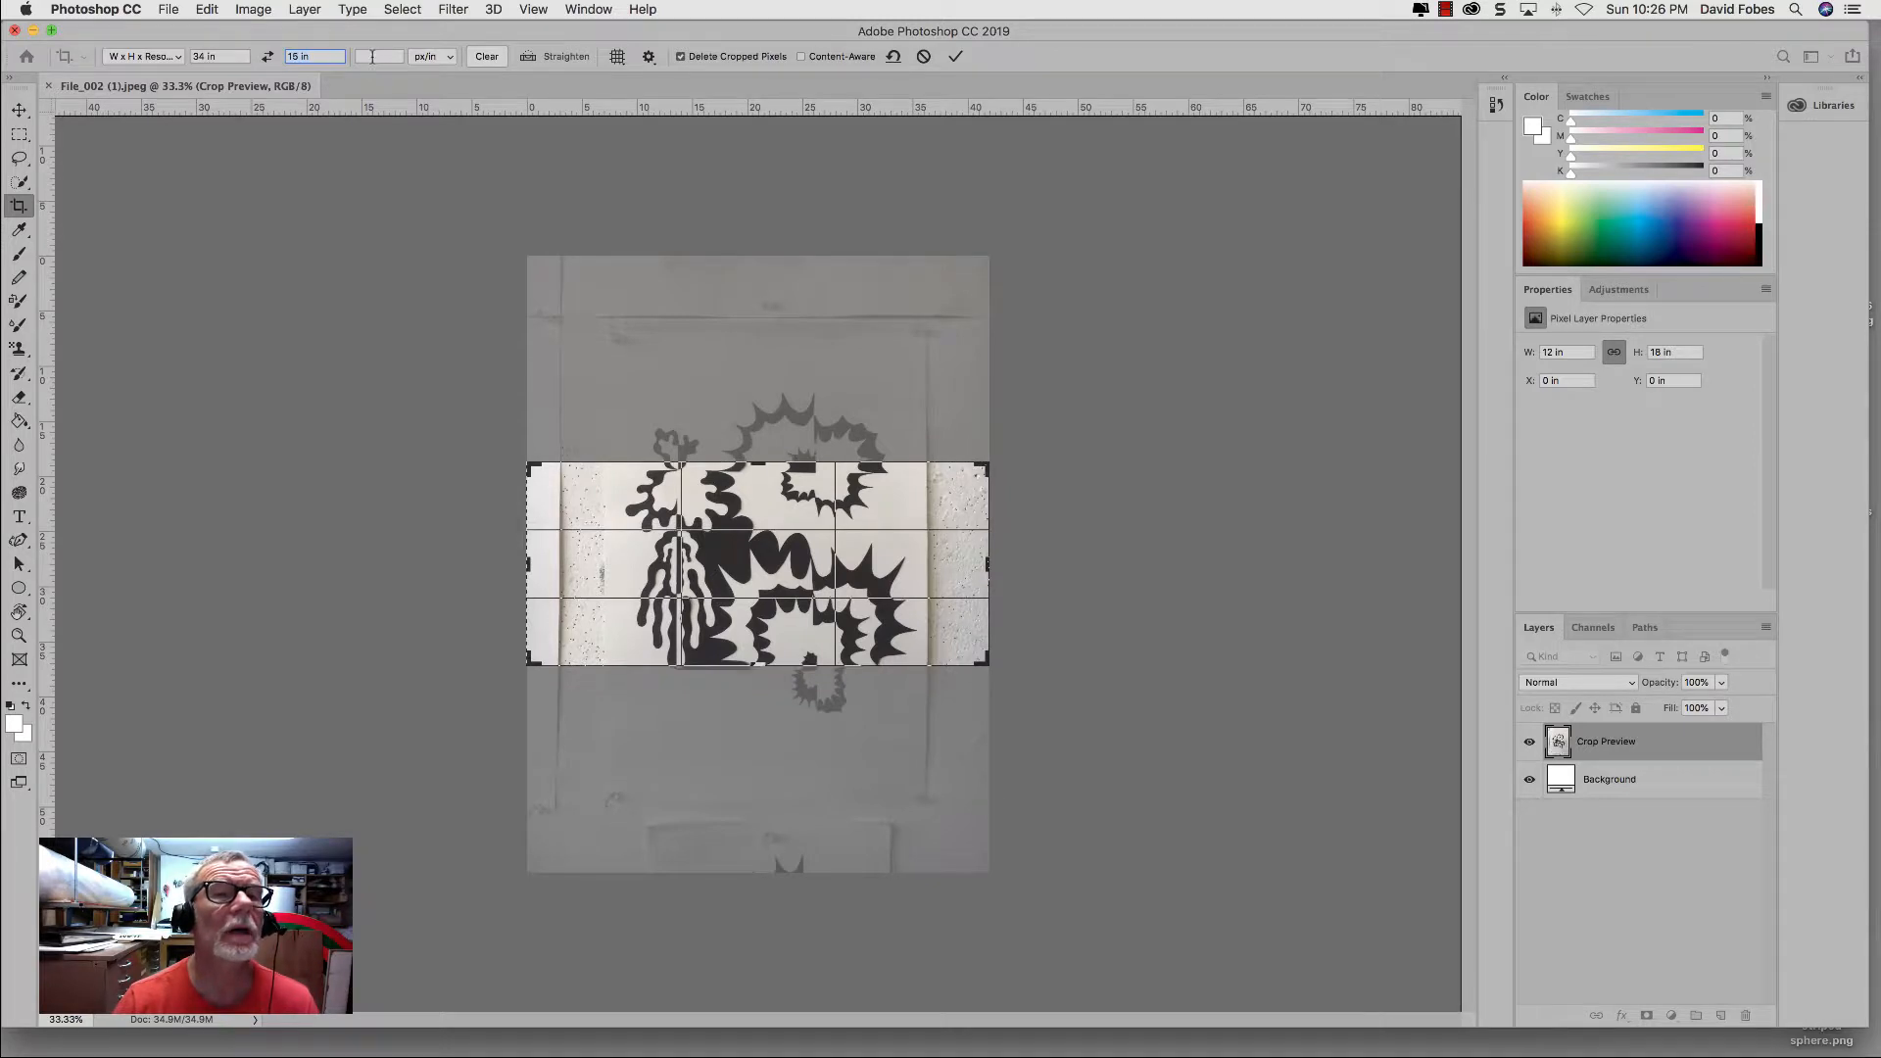
# Step: Set the crop resolution to 300 px/in and the crop width to 12 in
pyautogui.click(373, 57)
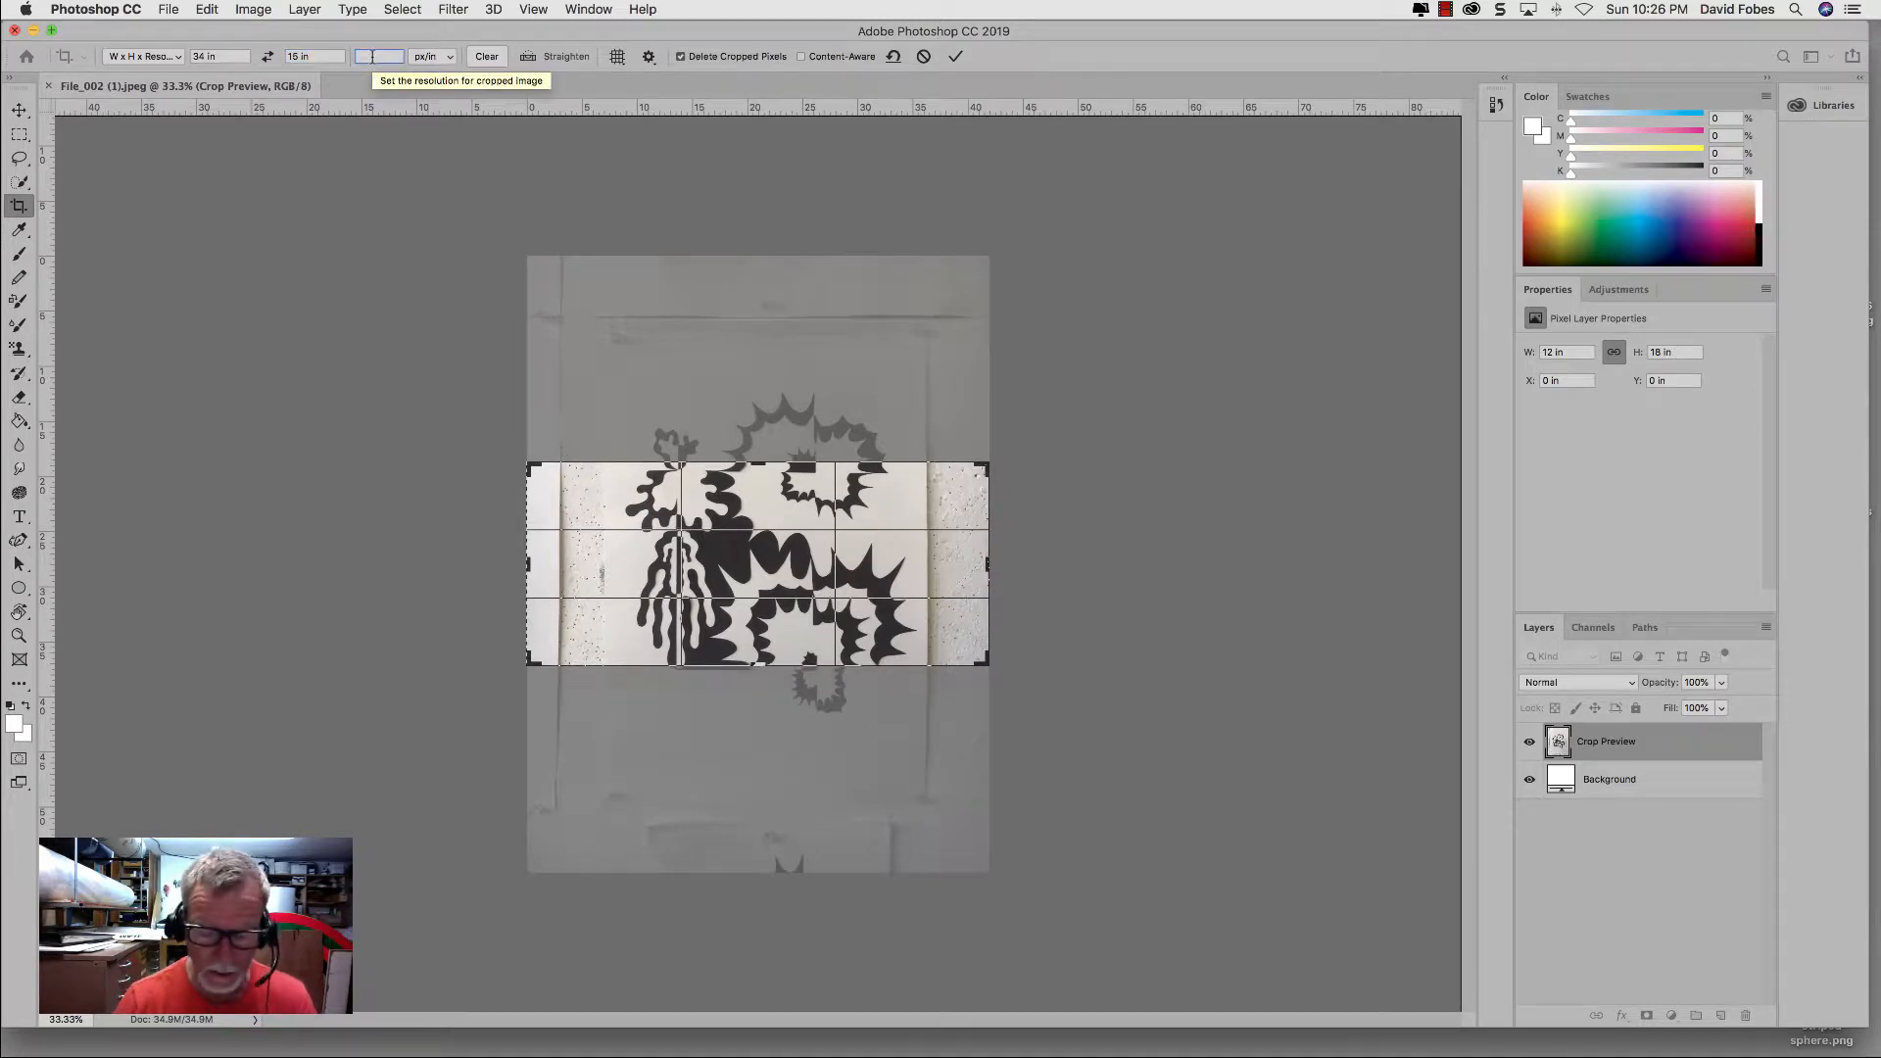
pyautogui.write('300')
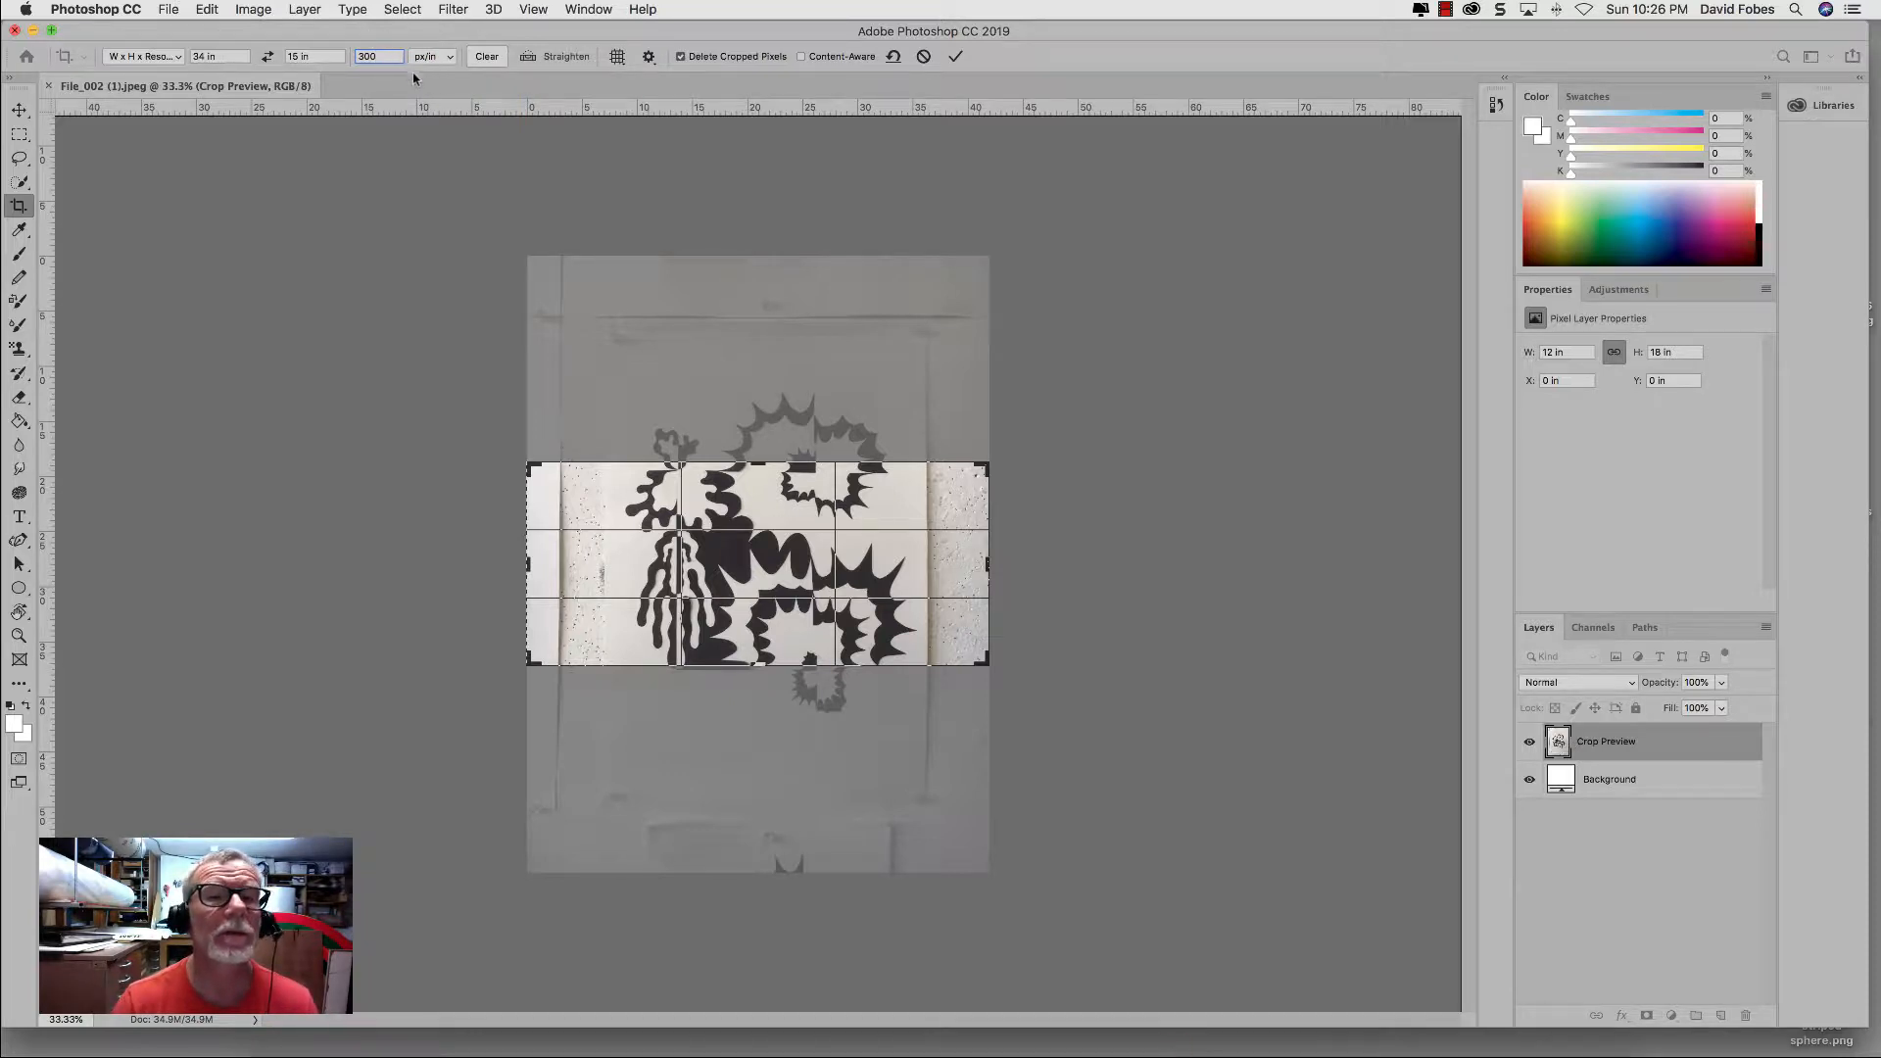
pyautogui.click(206, 56)
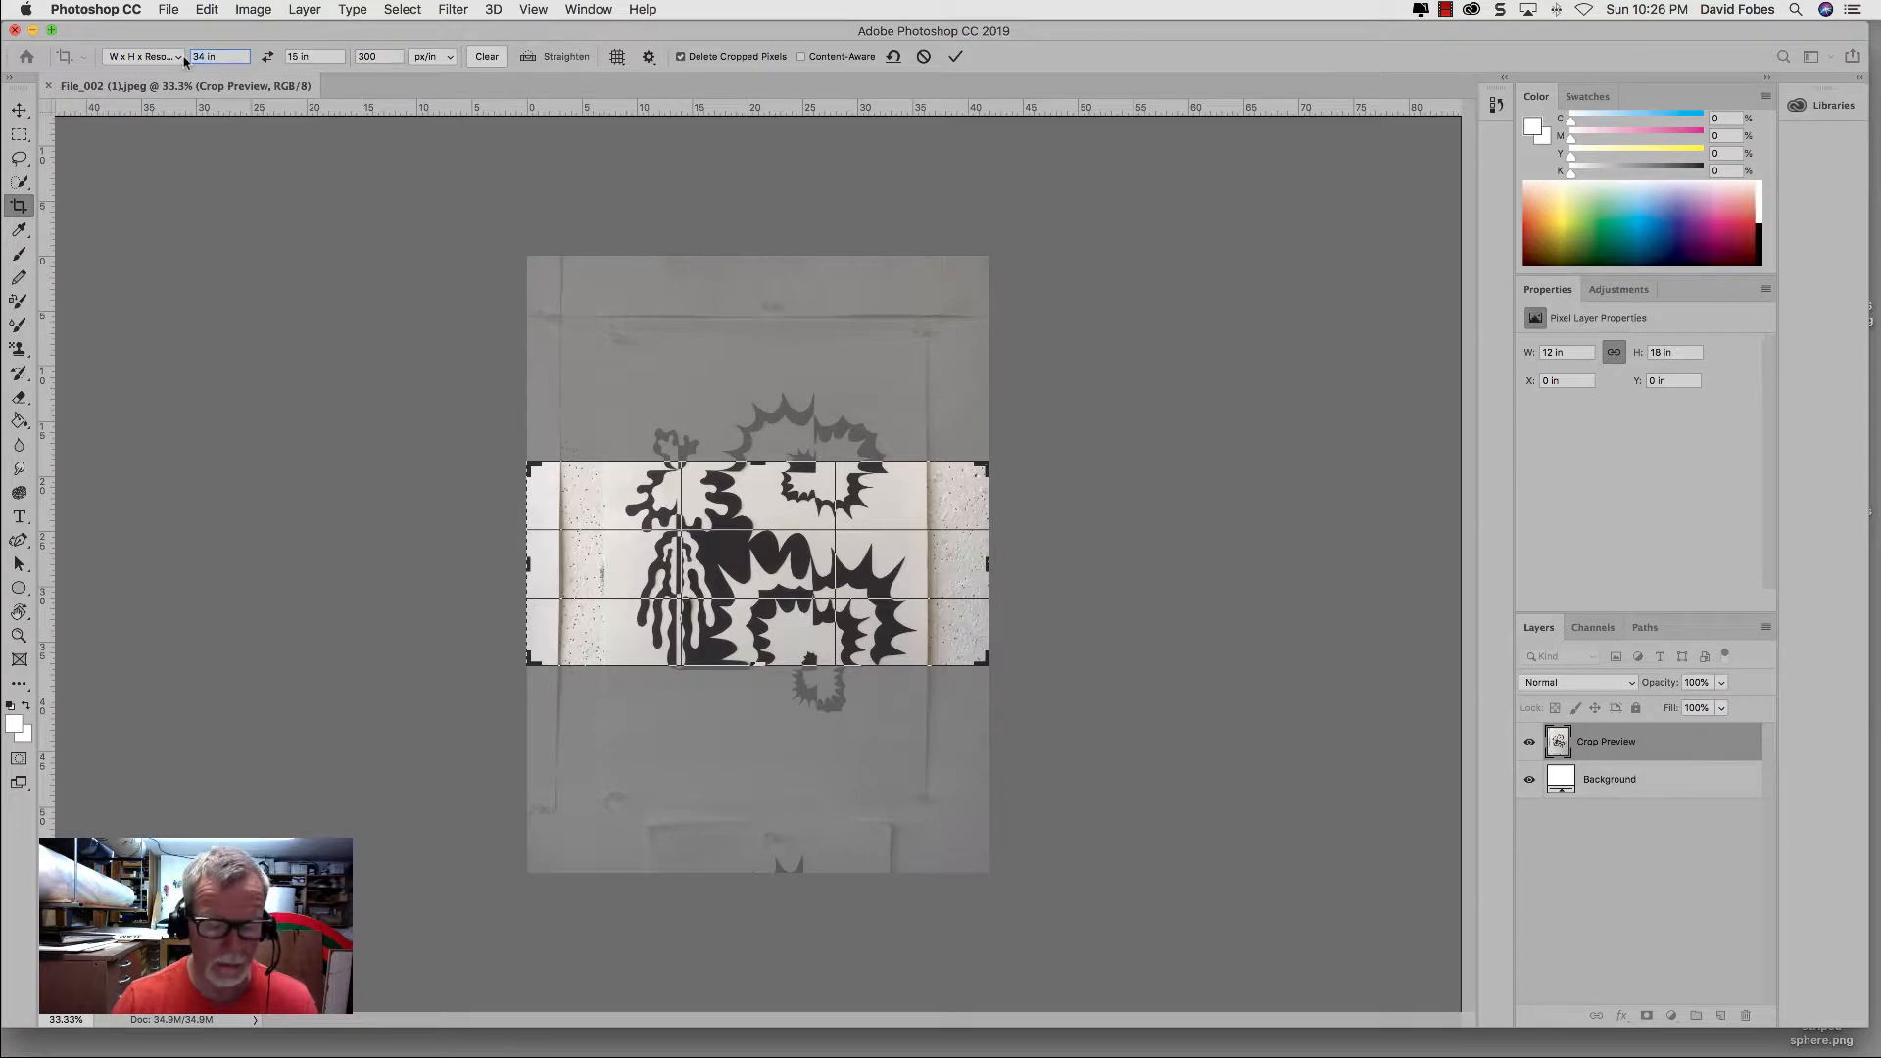
pyautogui.write('12')
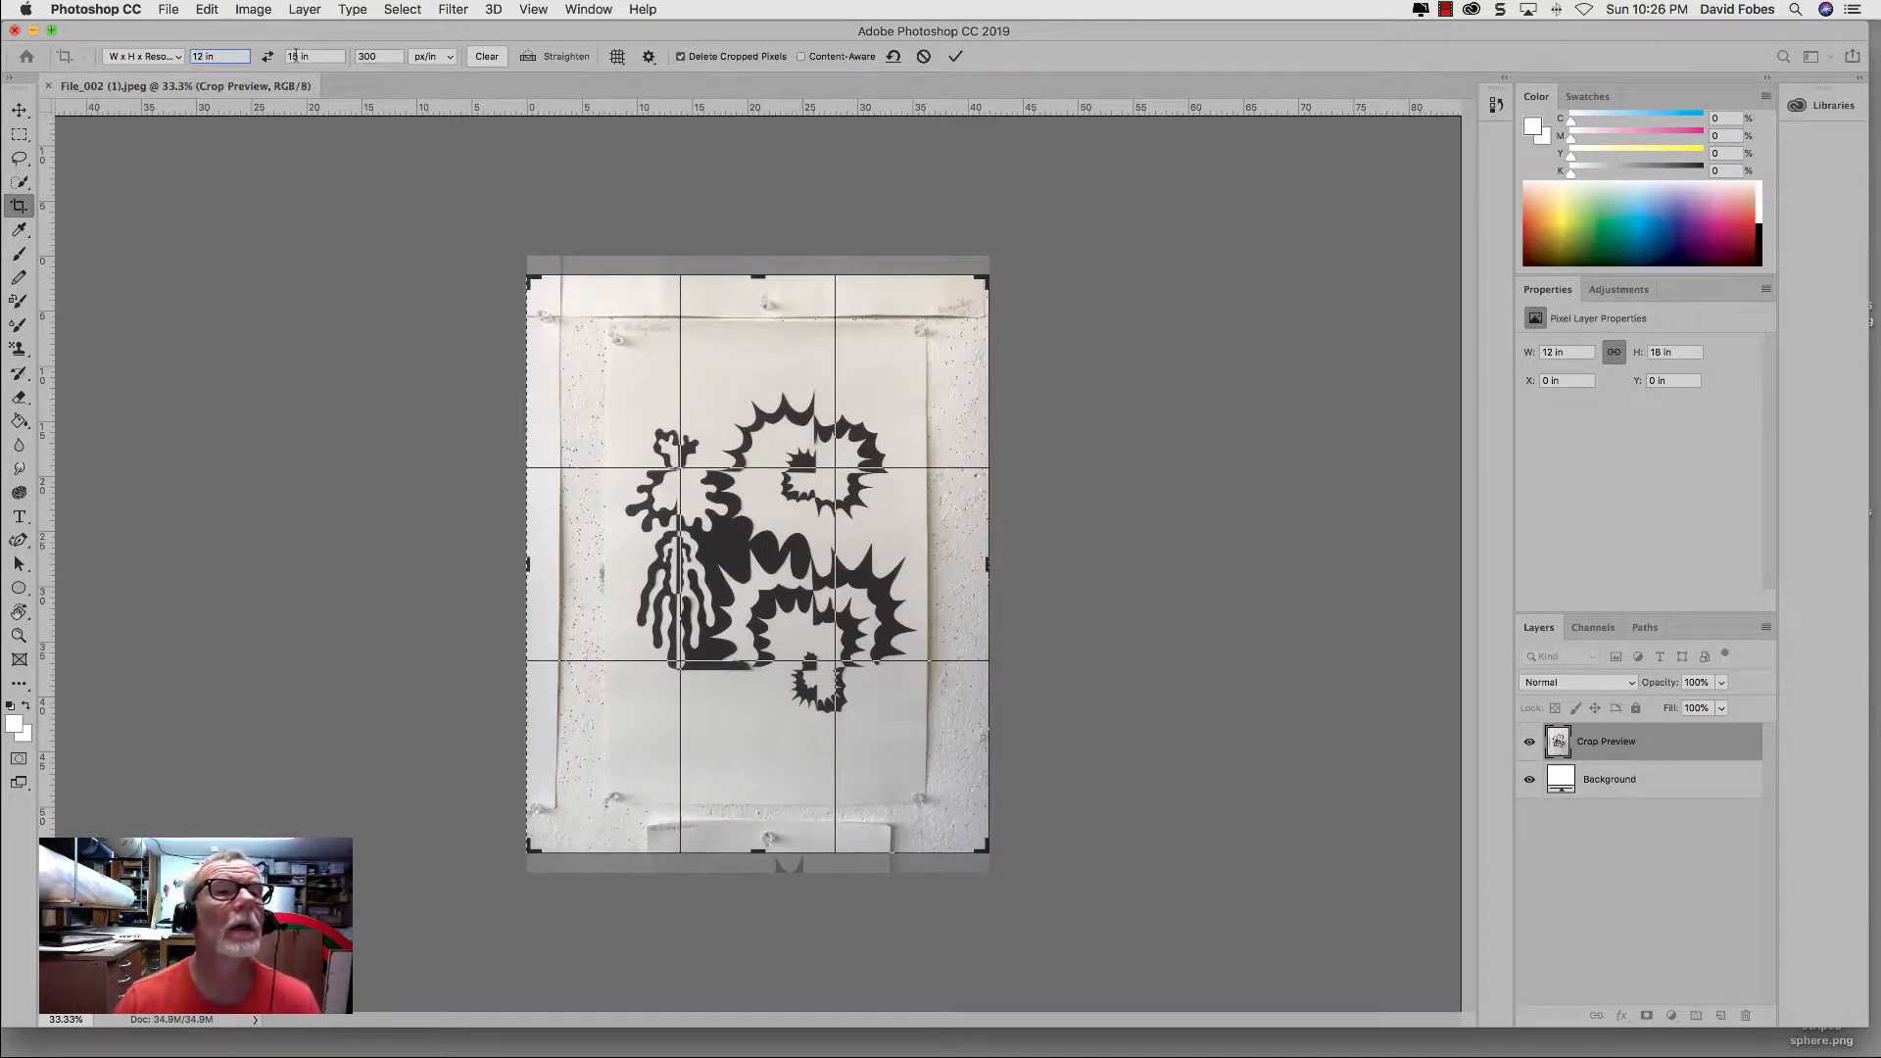
# Step: Set the crop height to 18 in
pyautogui.click(295, 56)
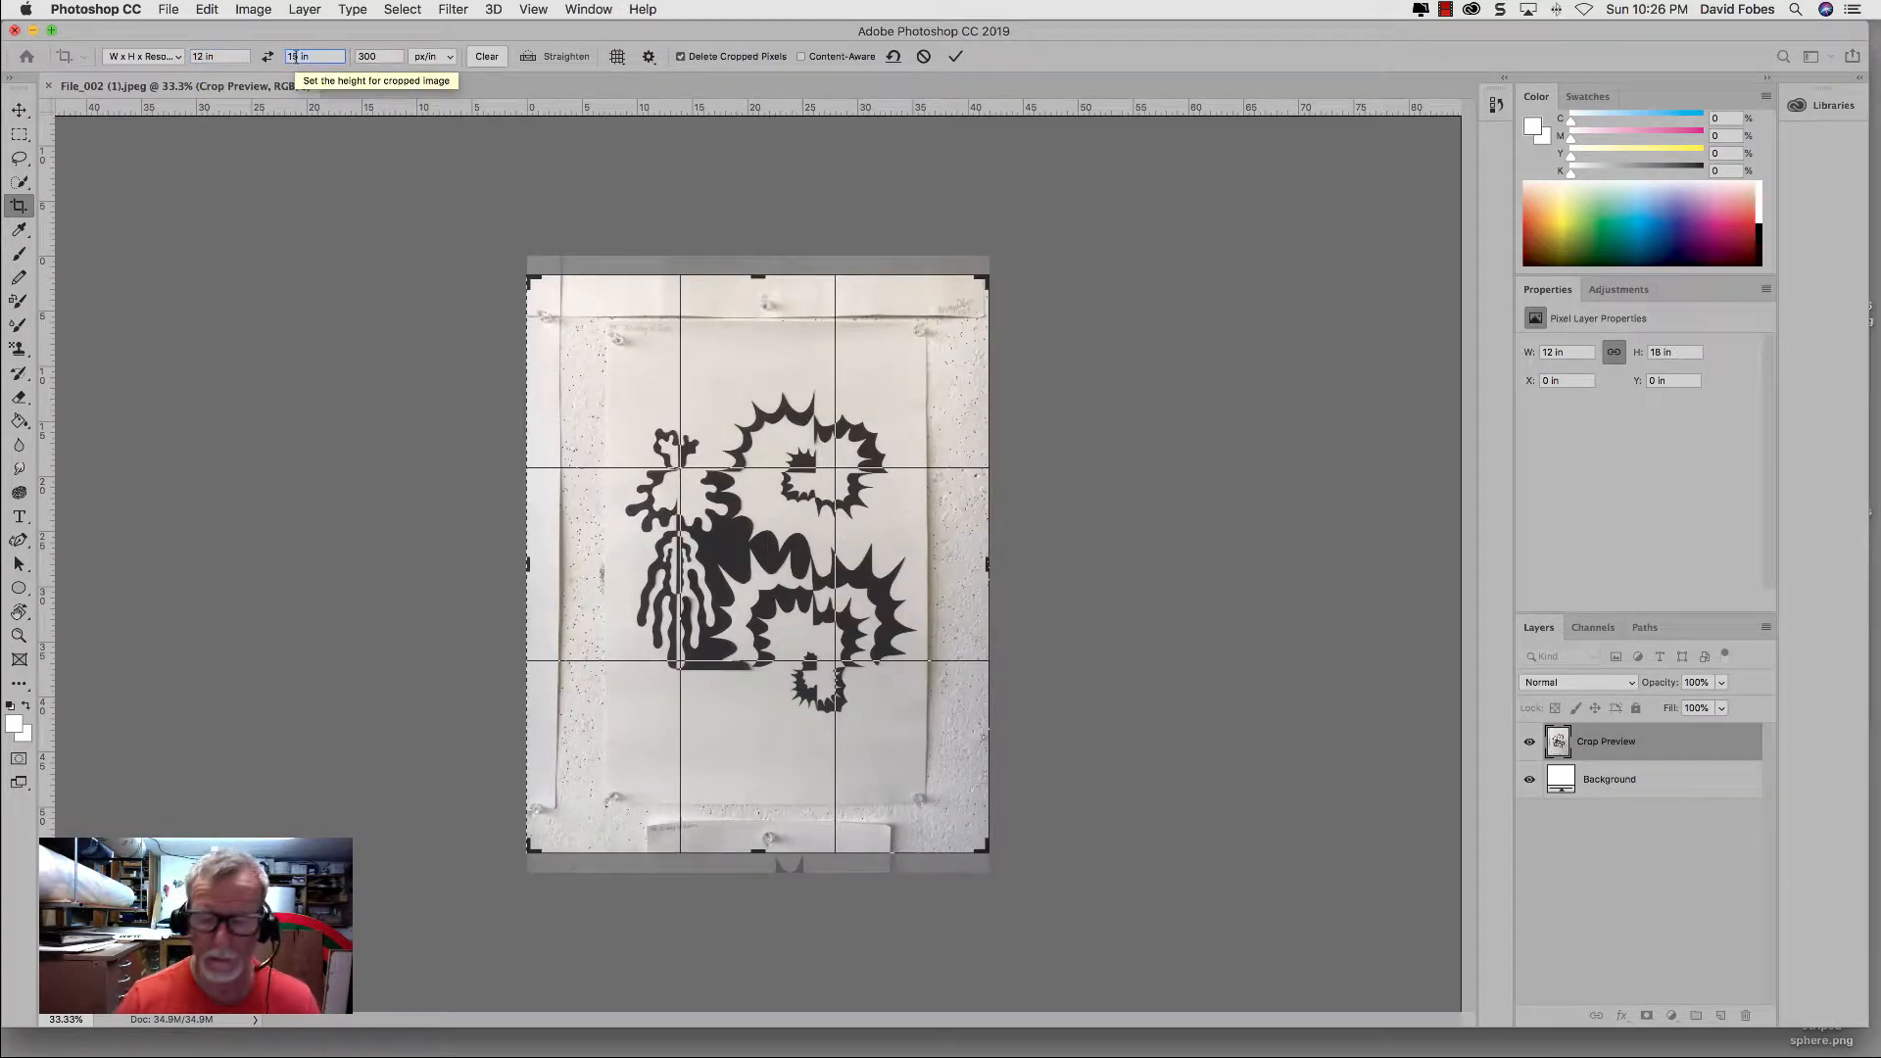
pyautogui.write('18')
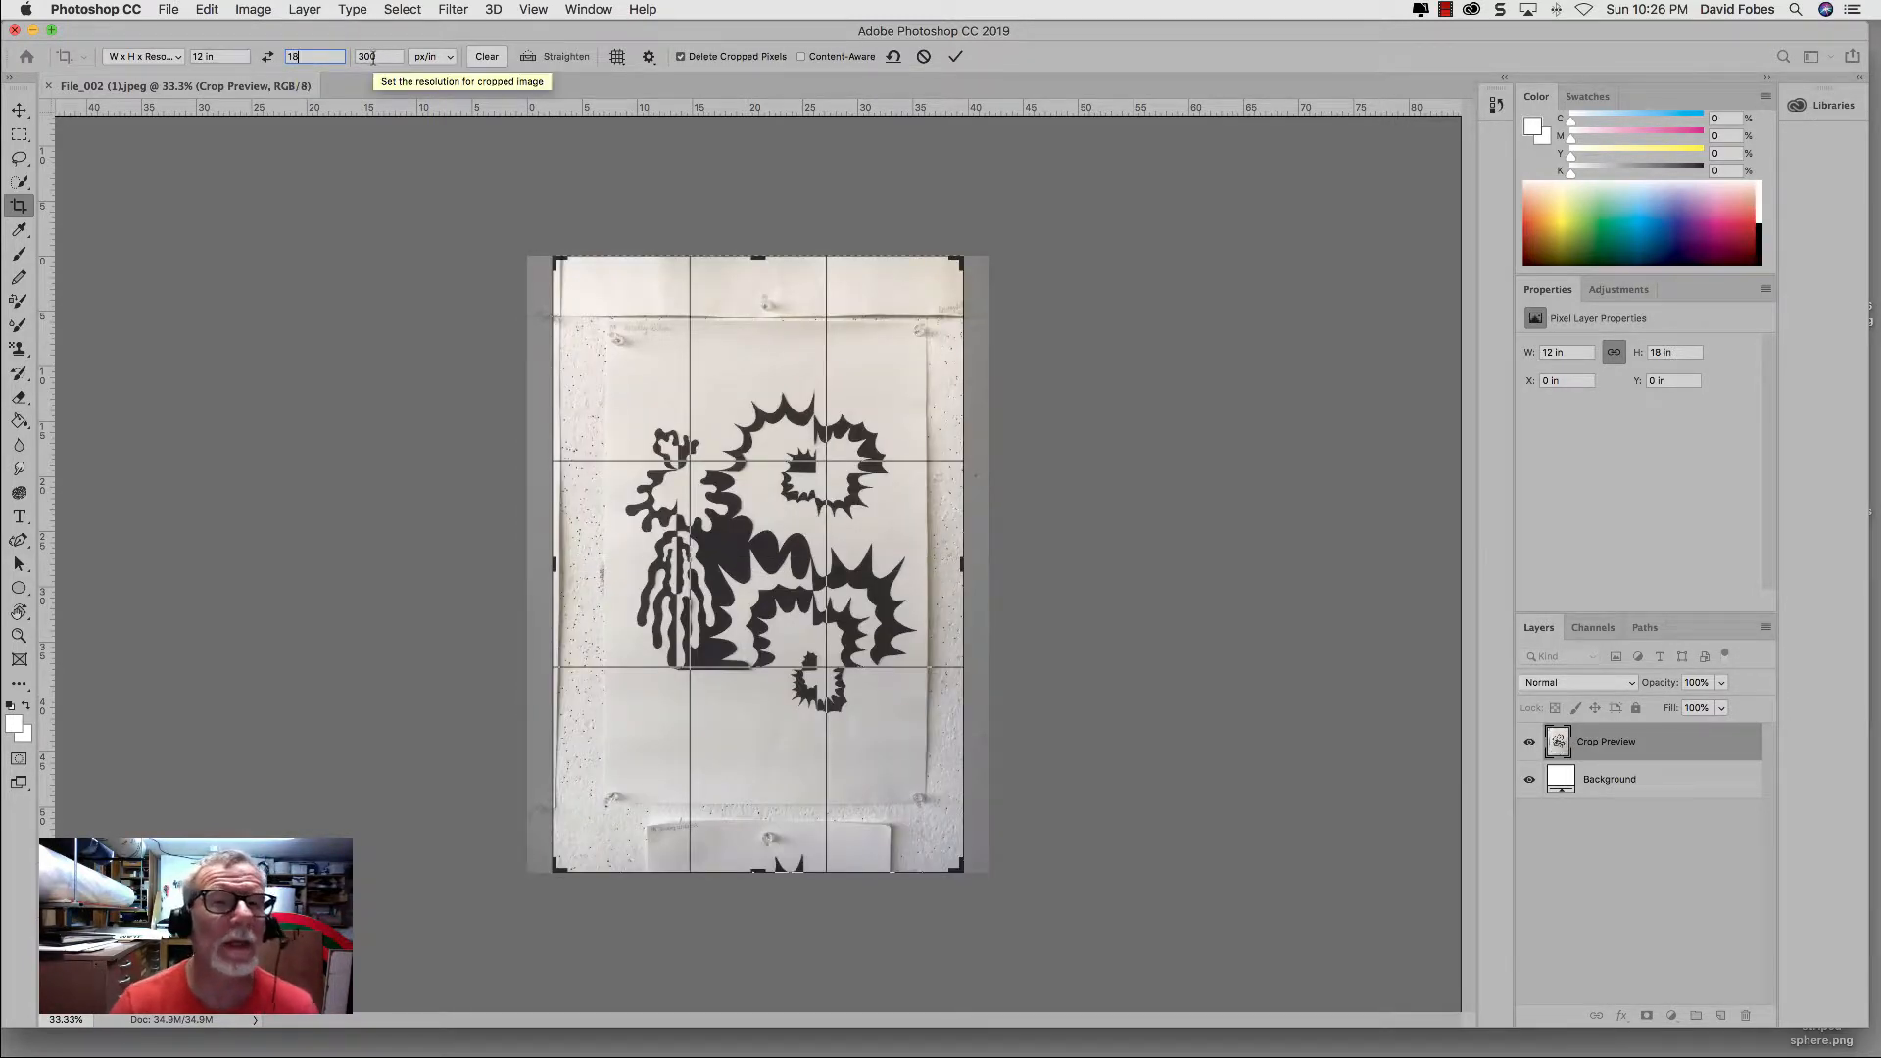
pyautogui.click(252, 10)
pyautogui.click(251, 10)
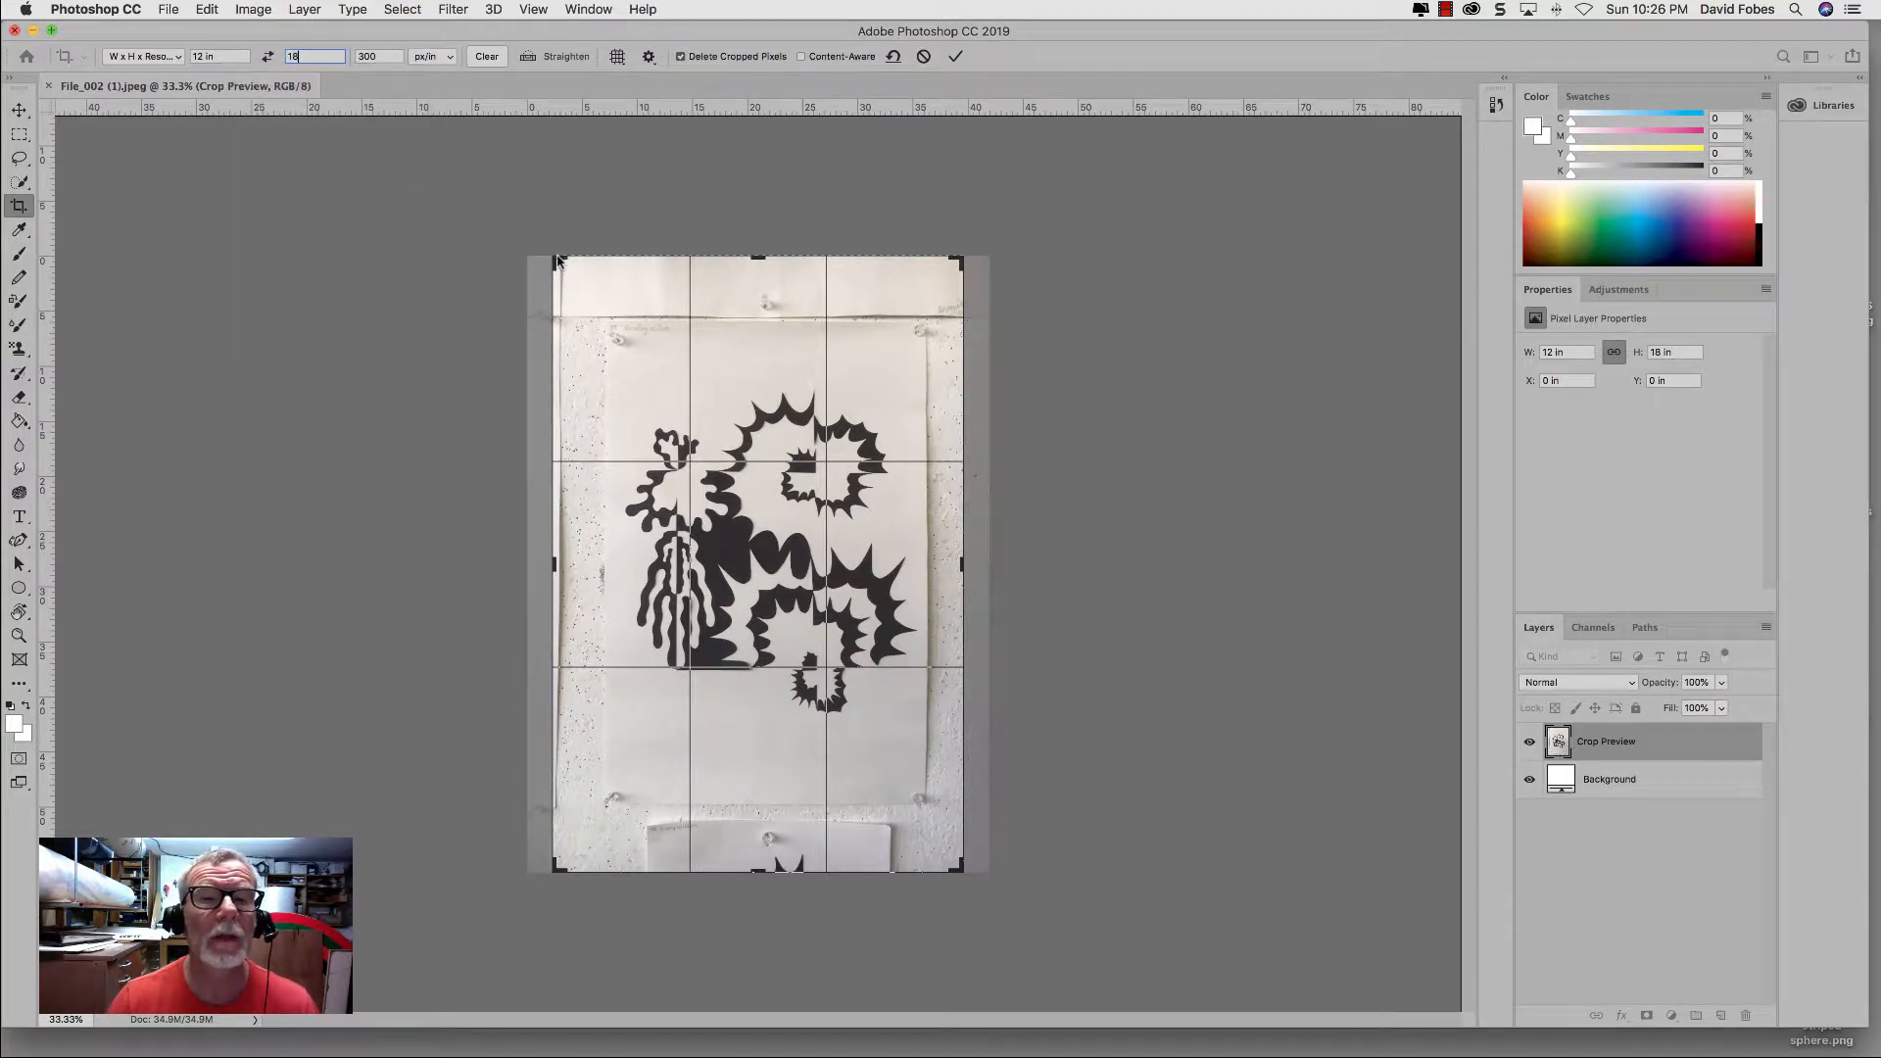
pyautogui.press('Return')
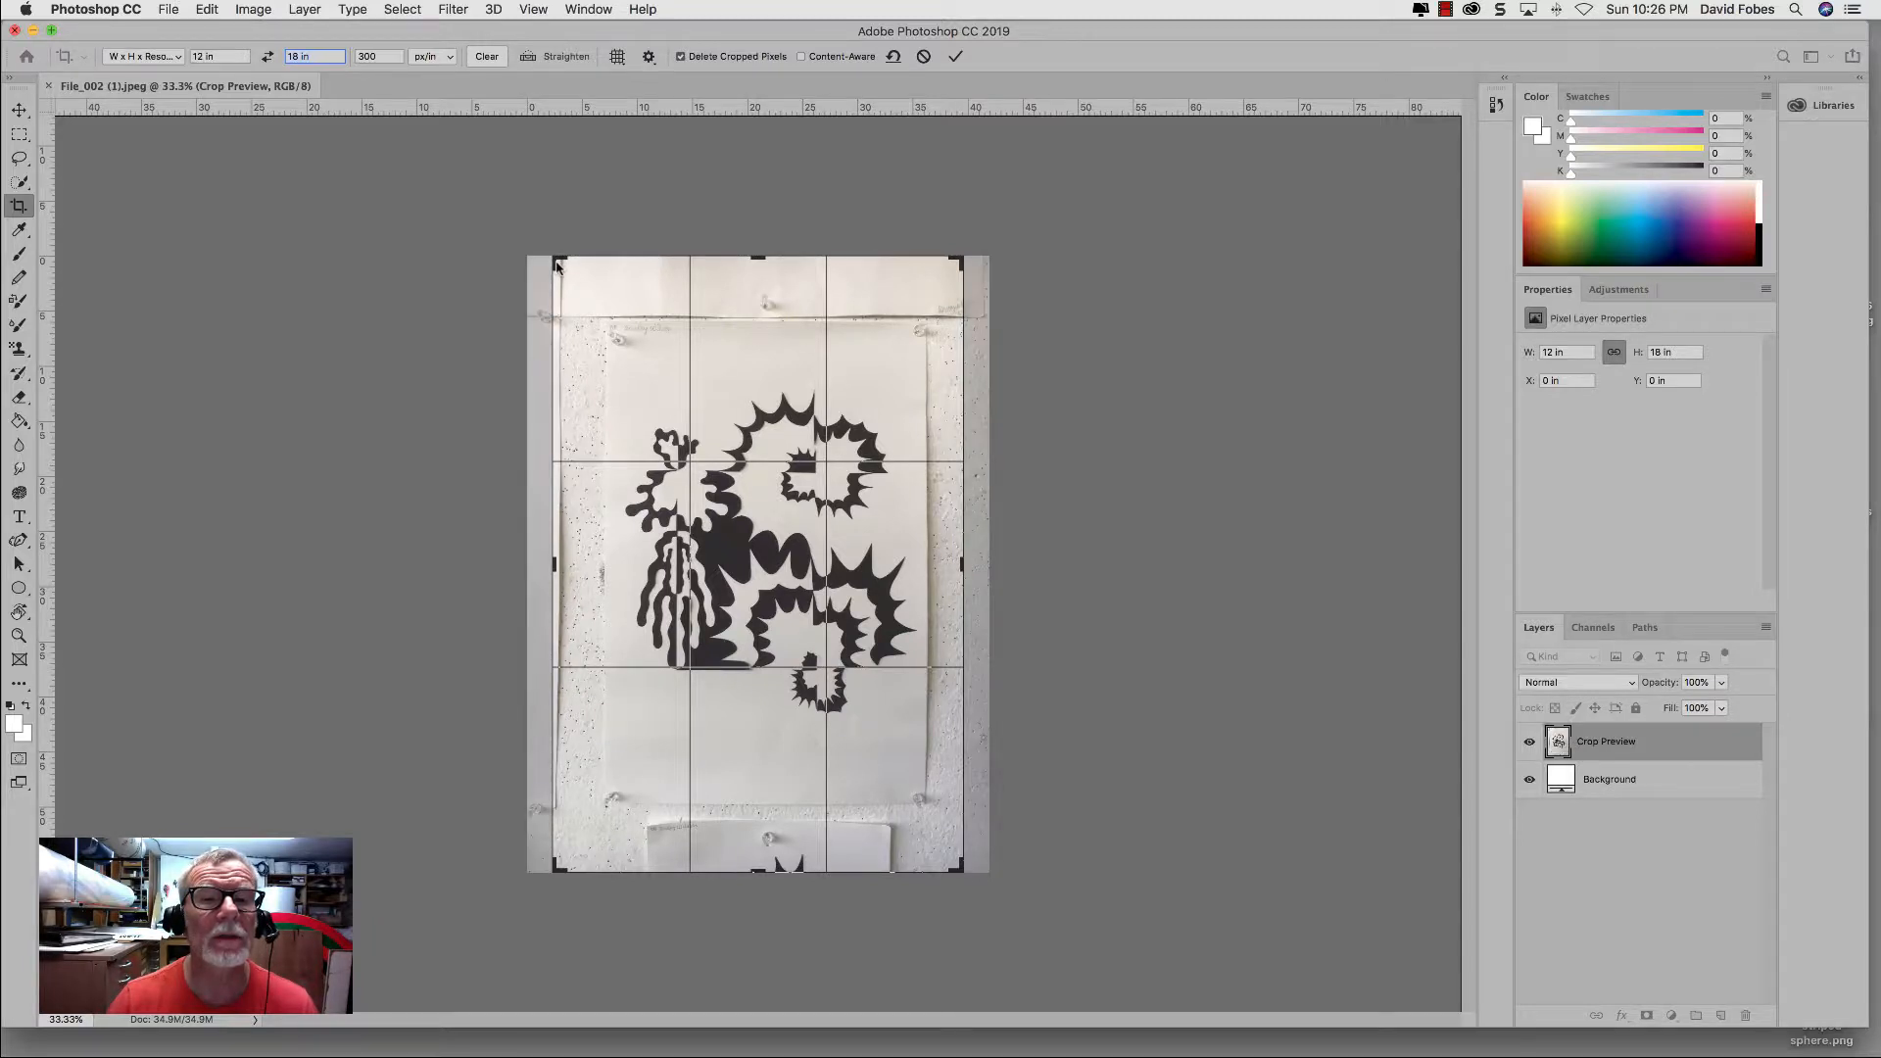
# Step: Tighten the crop frame to the edges of the pinned drawing sheet, excluding the surrounding wall, and apply the crop
pyautogui.moveTo(556, 266); pyautogui.dragTo(583, 290)
pyautogui.moveTo(587, 293); pyautogui.dragTo(614, 351)
pyautogui.press('super+r')
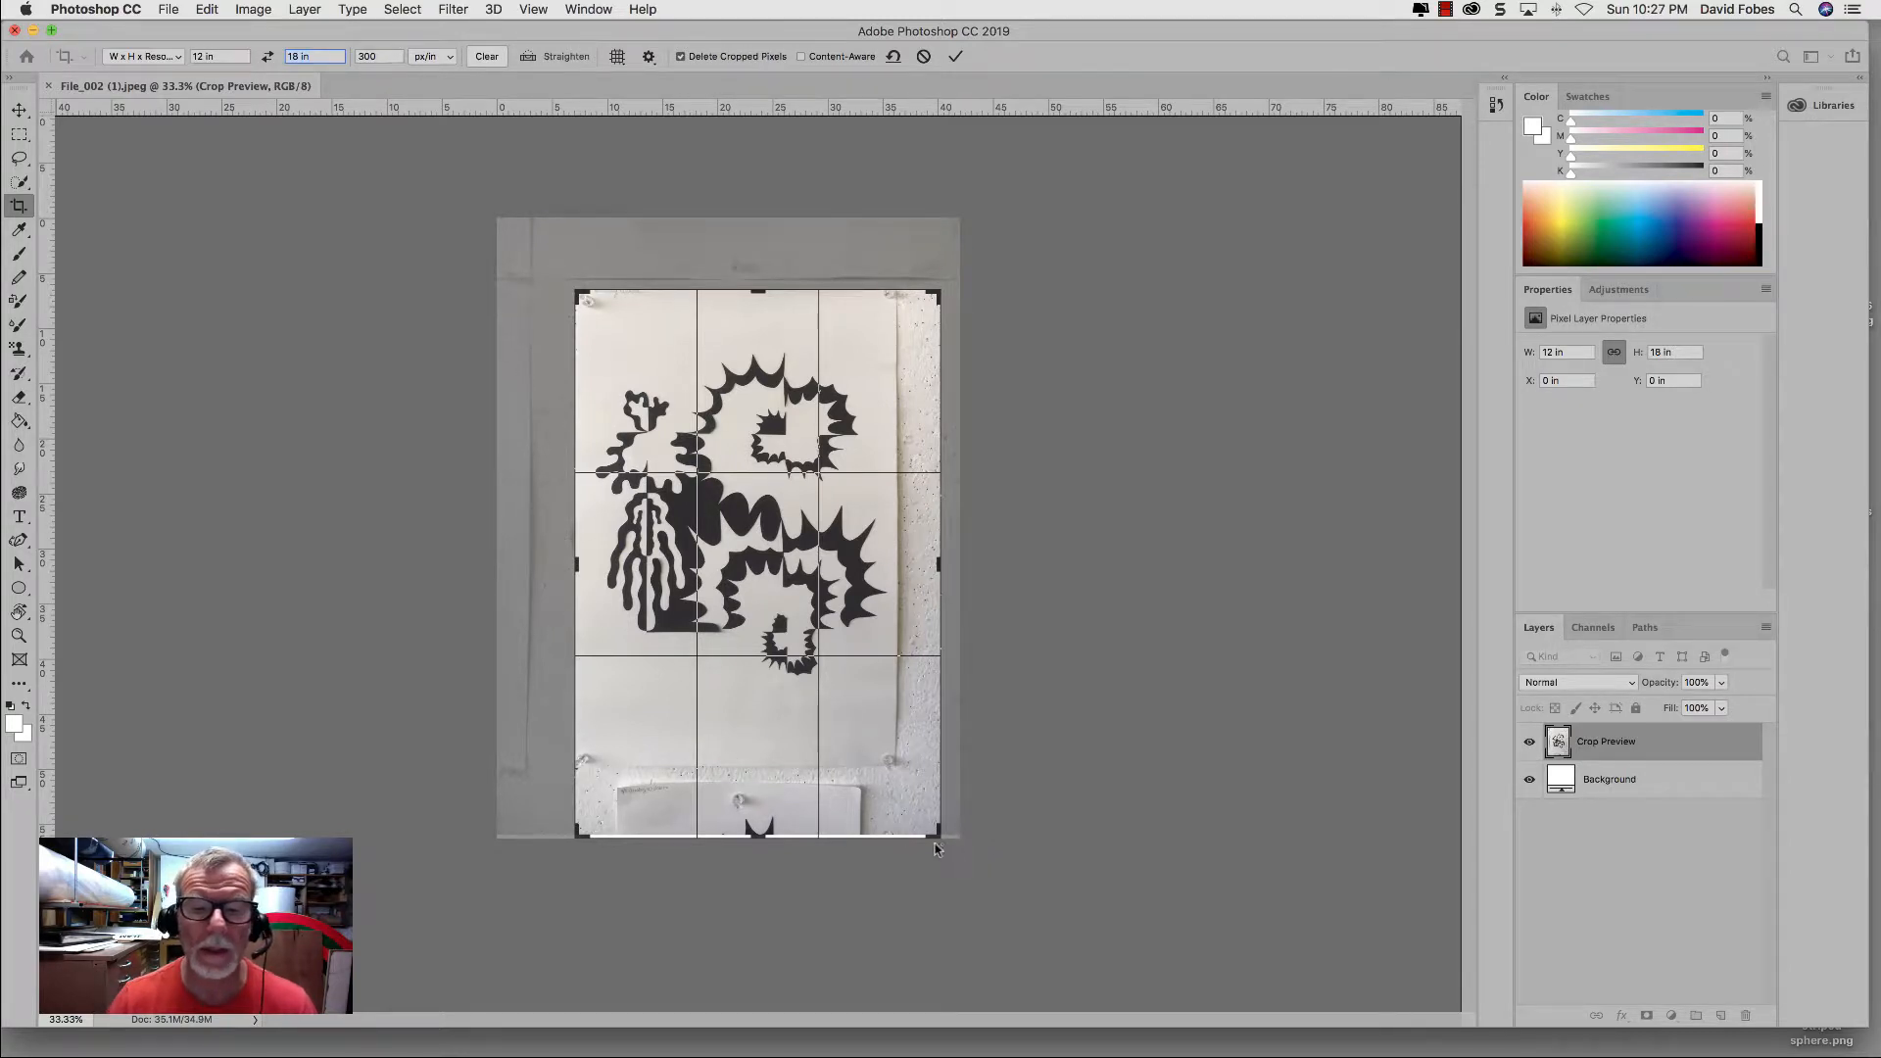
pyautogui.press('super+r')
pyautogui.moveTo(938, 834); pyautogui.dragTo(922, 806)
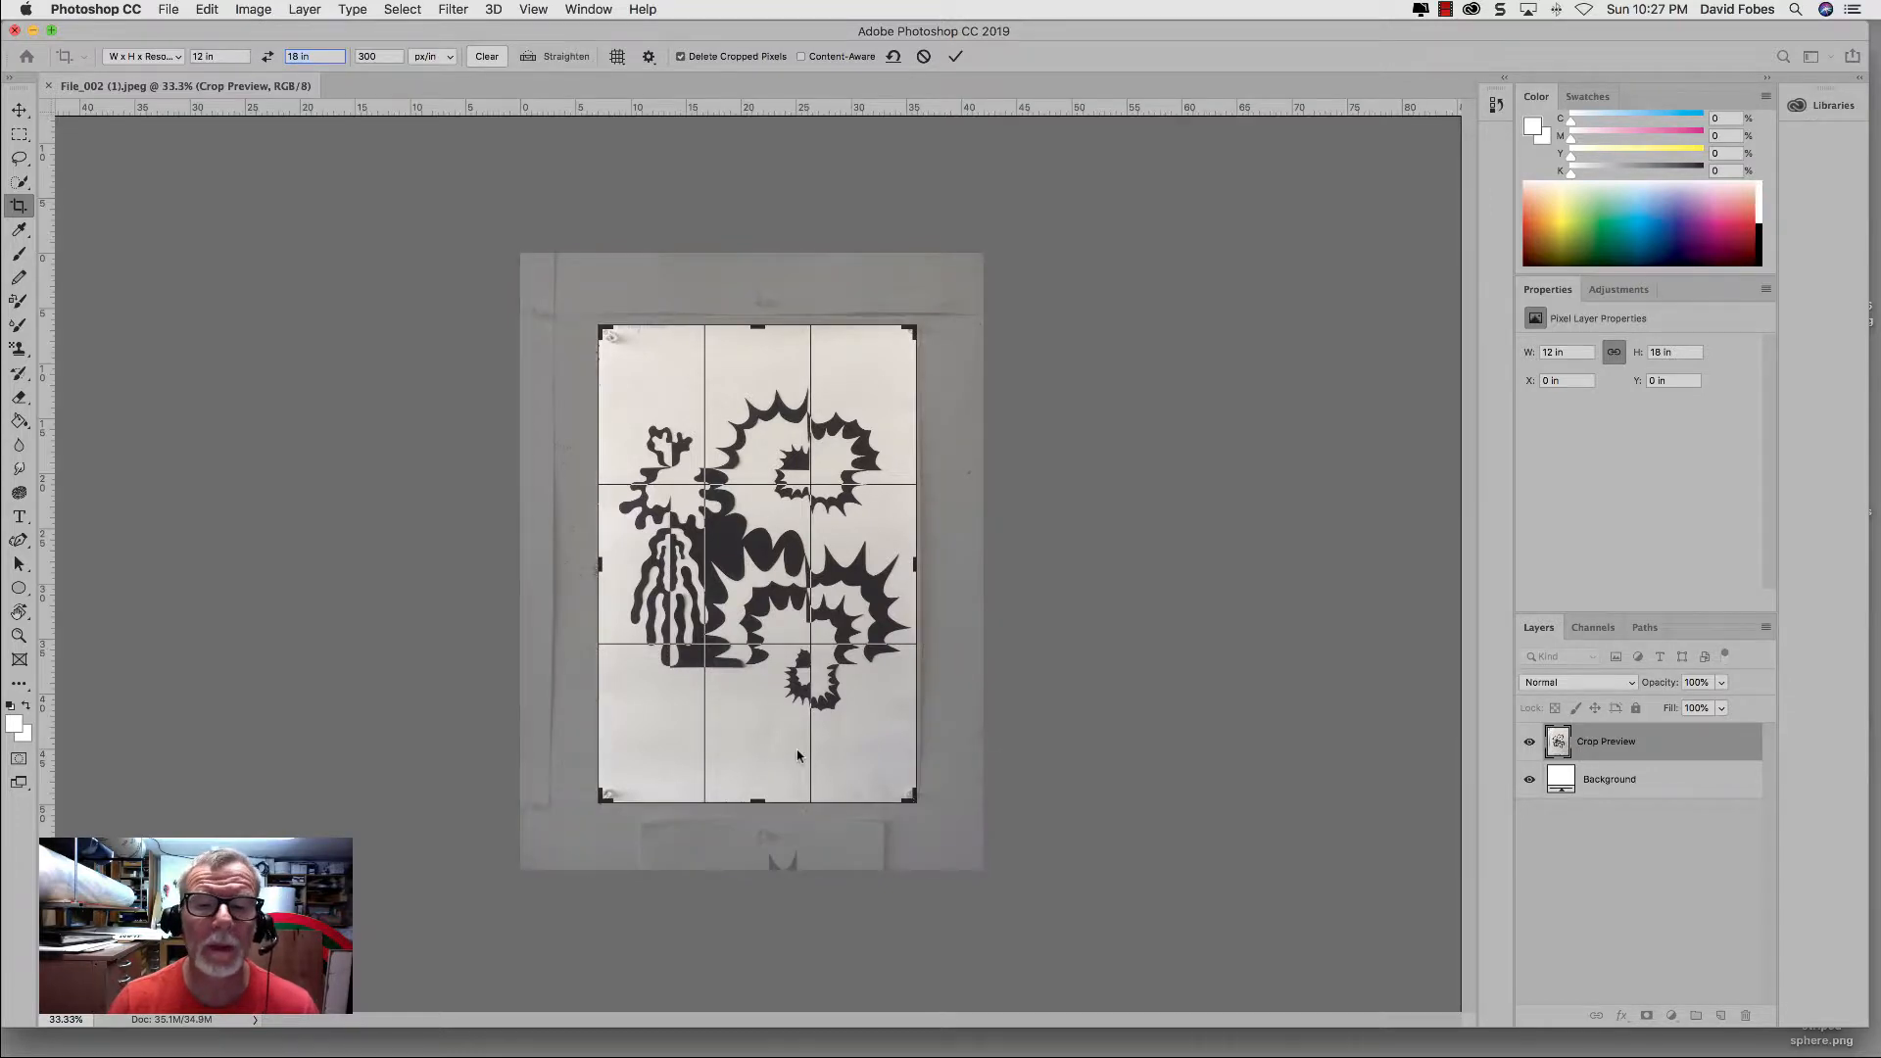
pyautogui.moveTo(795, 754); pyautogui.dragTo(795, 754)
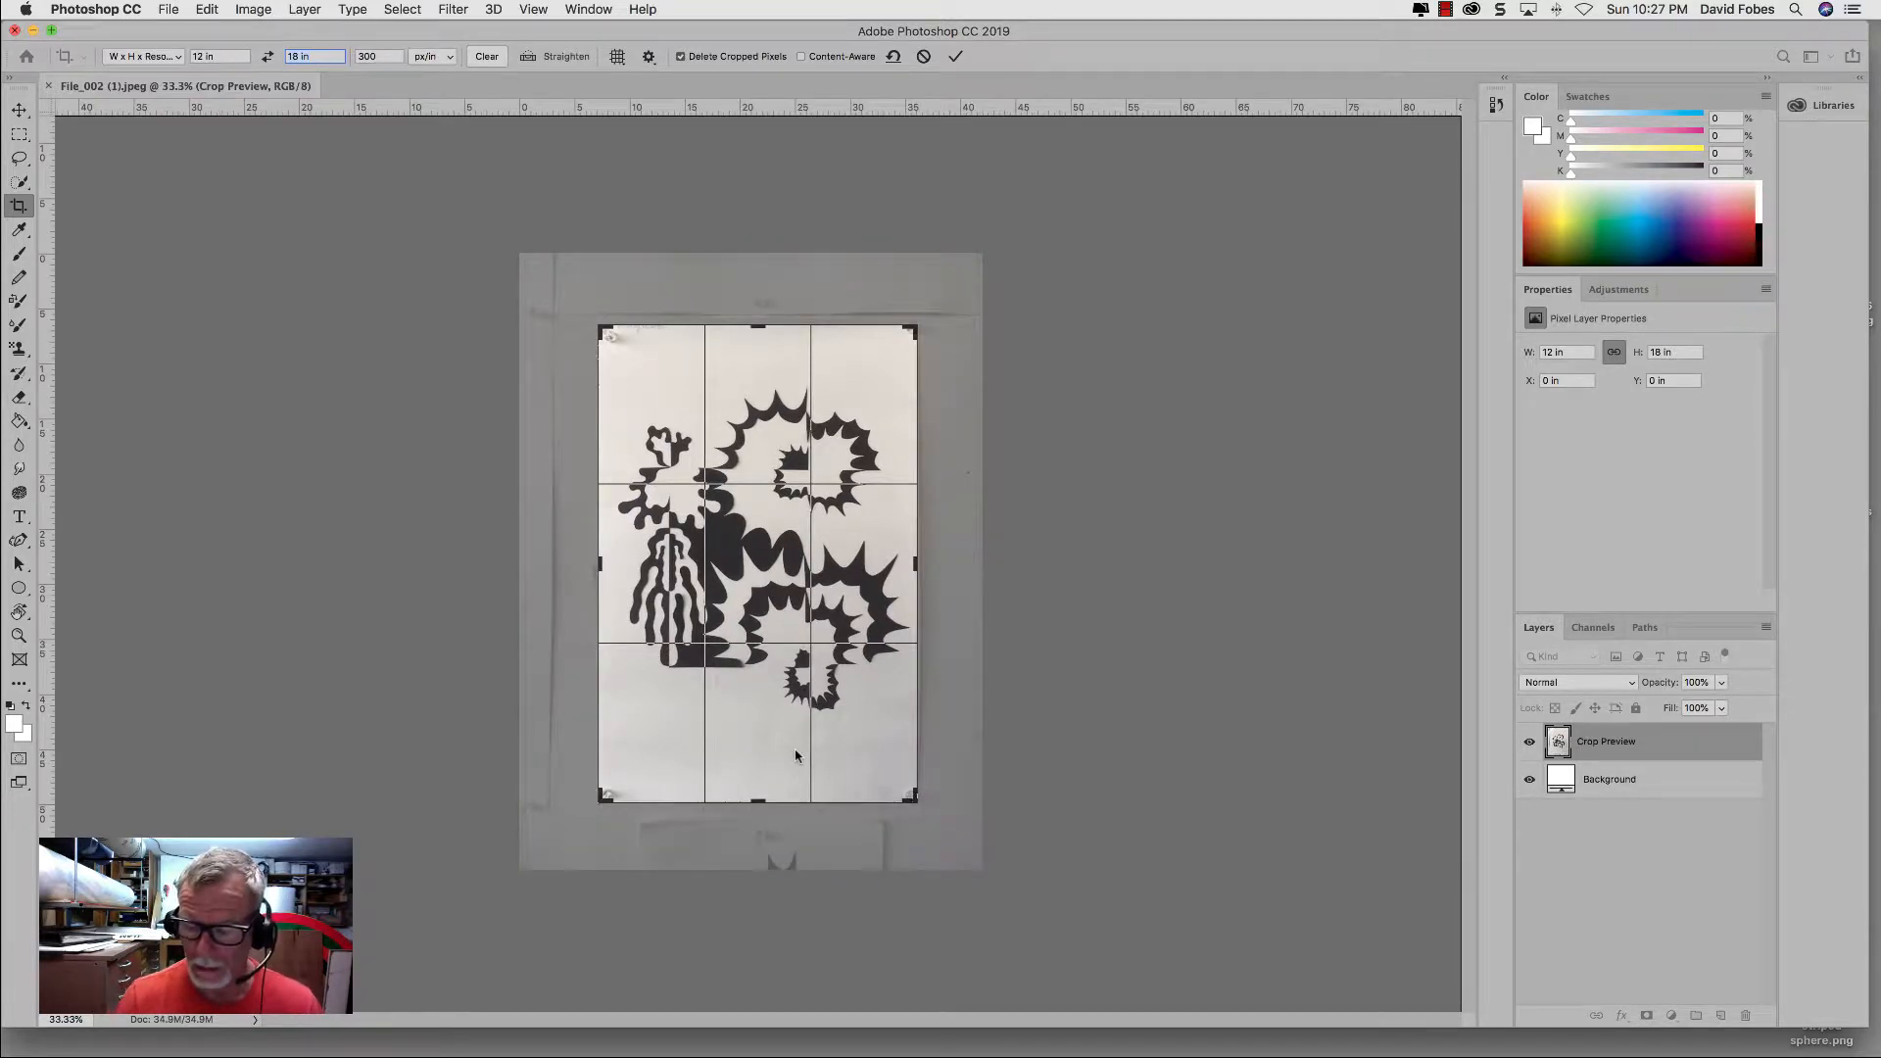
pyautogui.press('Return')
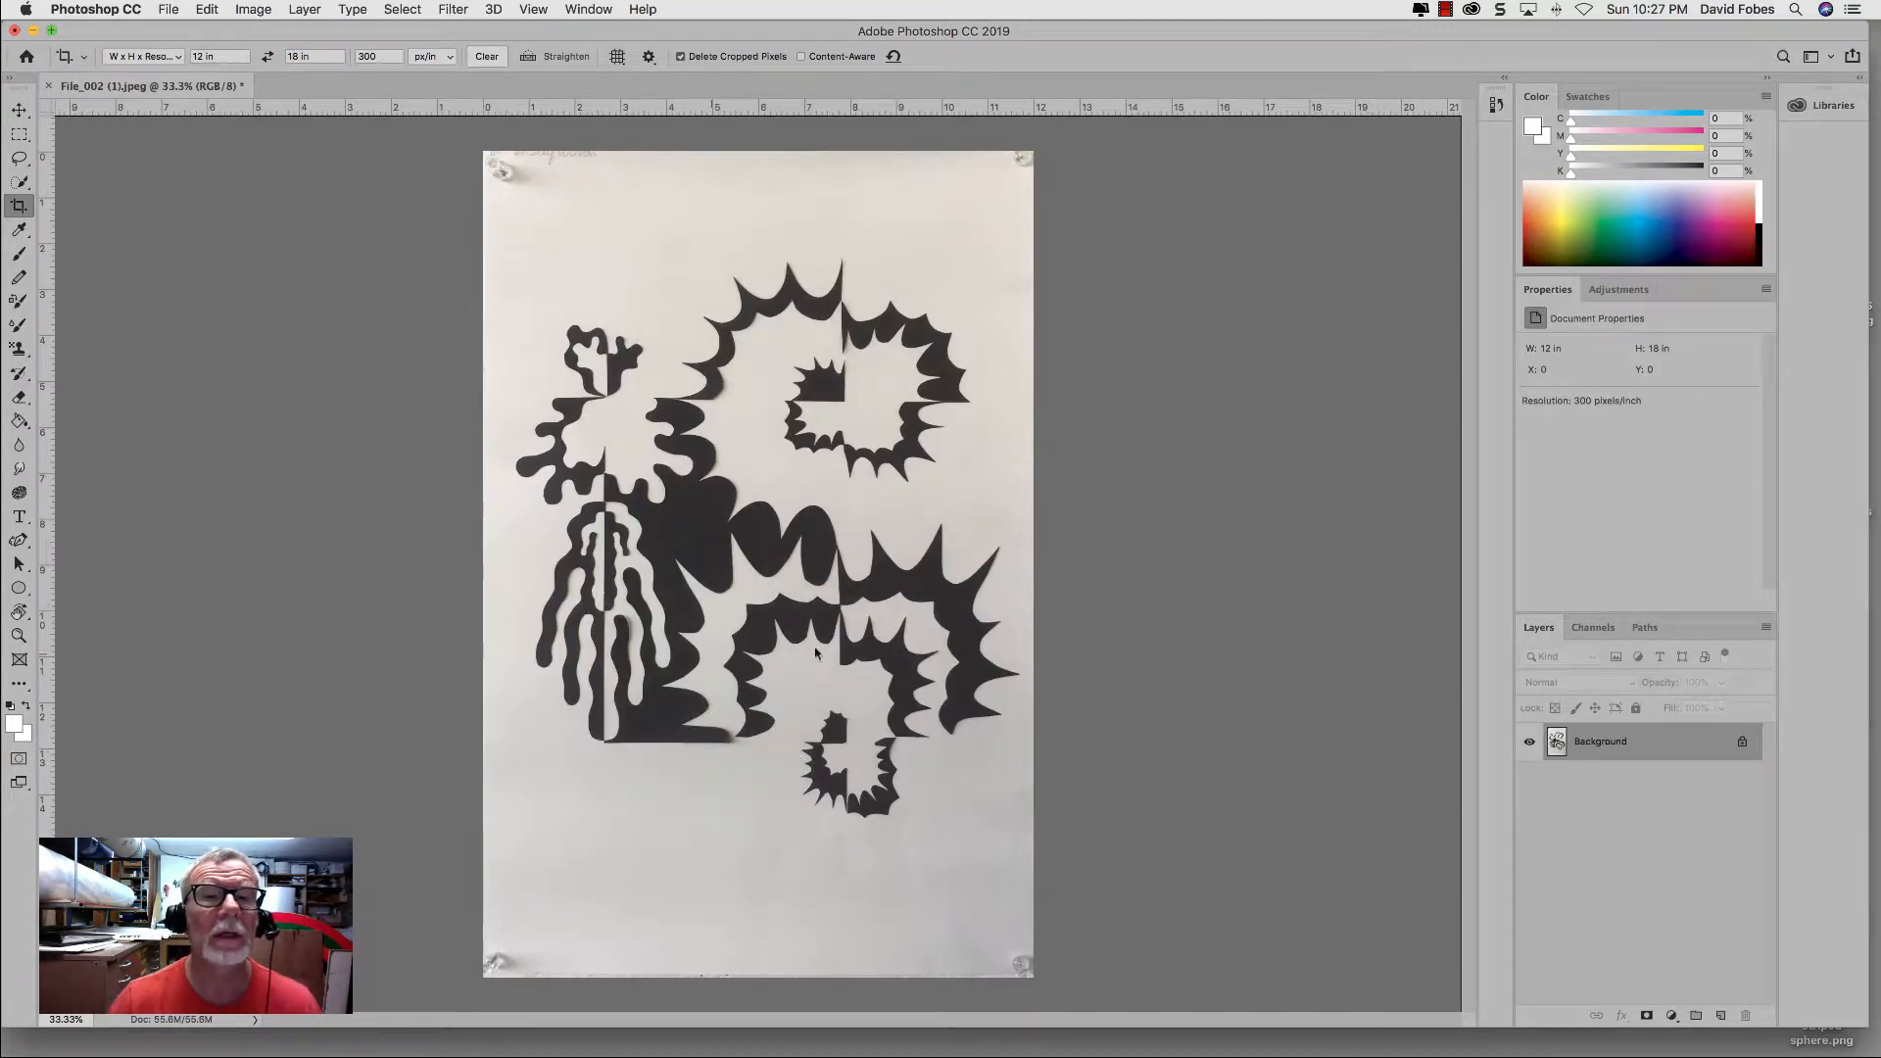
# Step: Resize the image to 6 in wide in the Image Size dialog, using inches and keeping the proportions linked
pyautogui.click(253, 9)
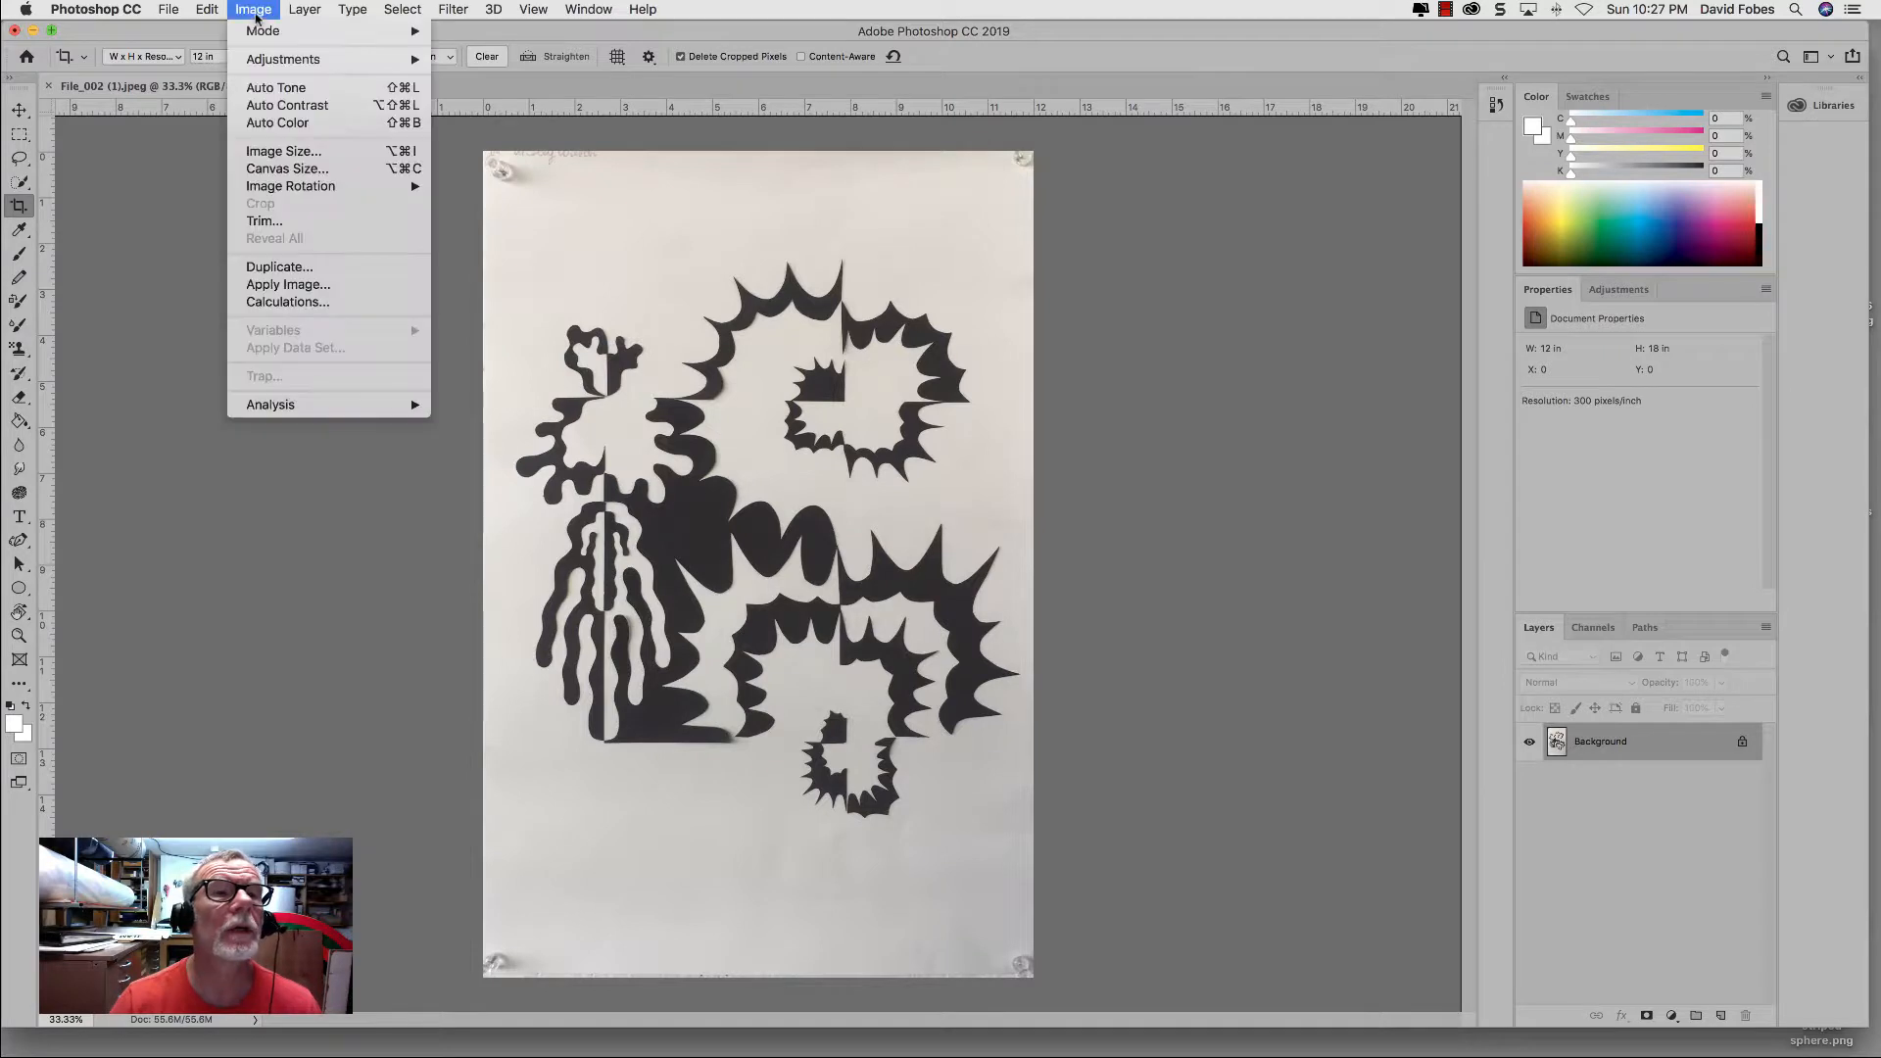
pyautogui.click(265, 159)
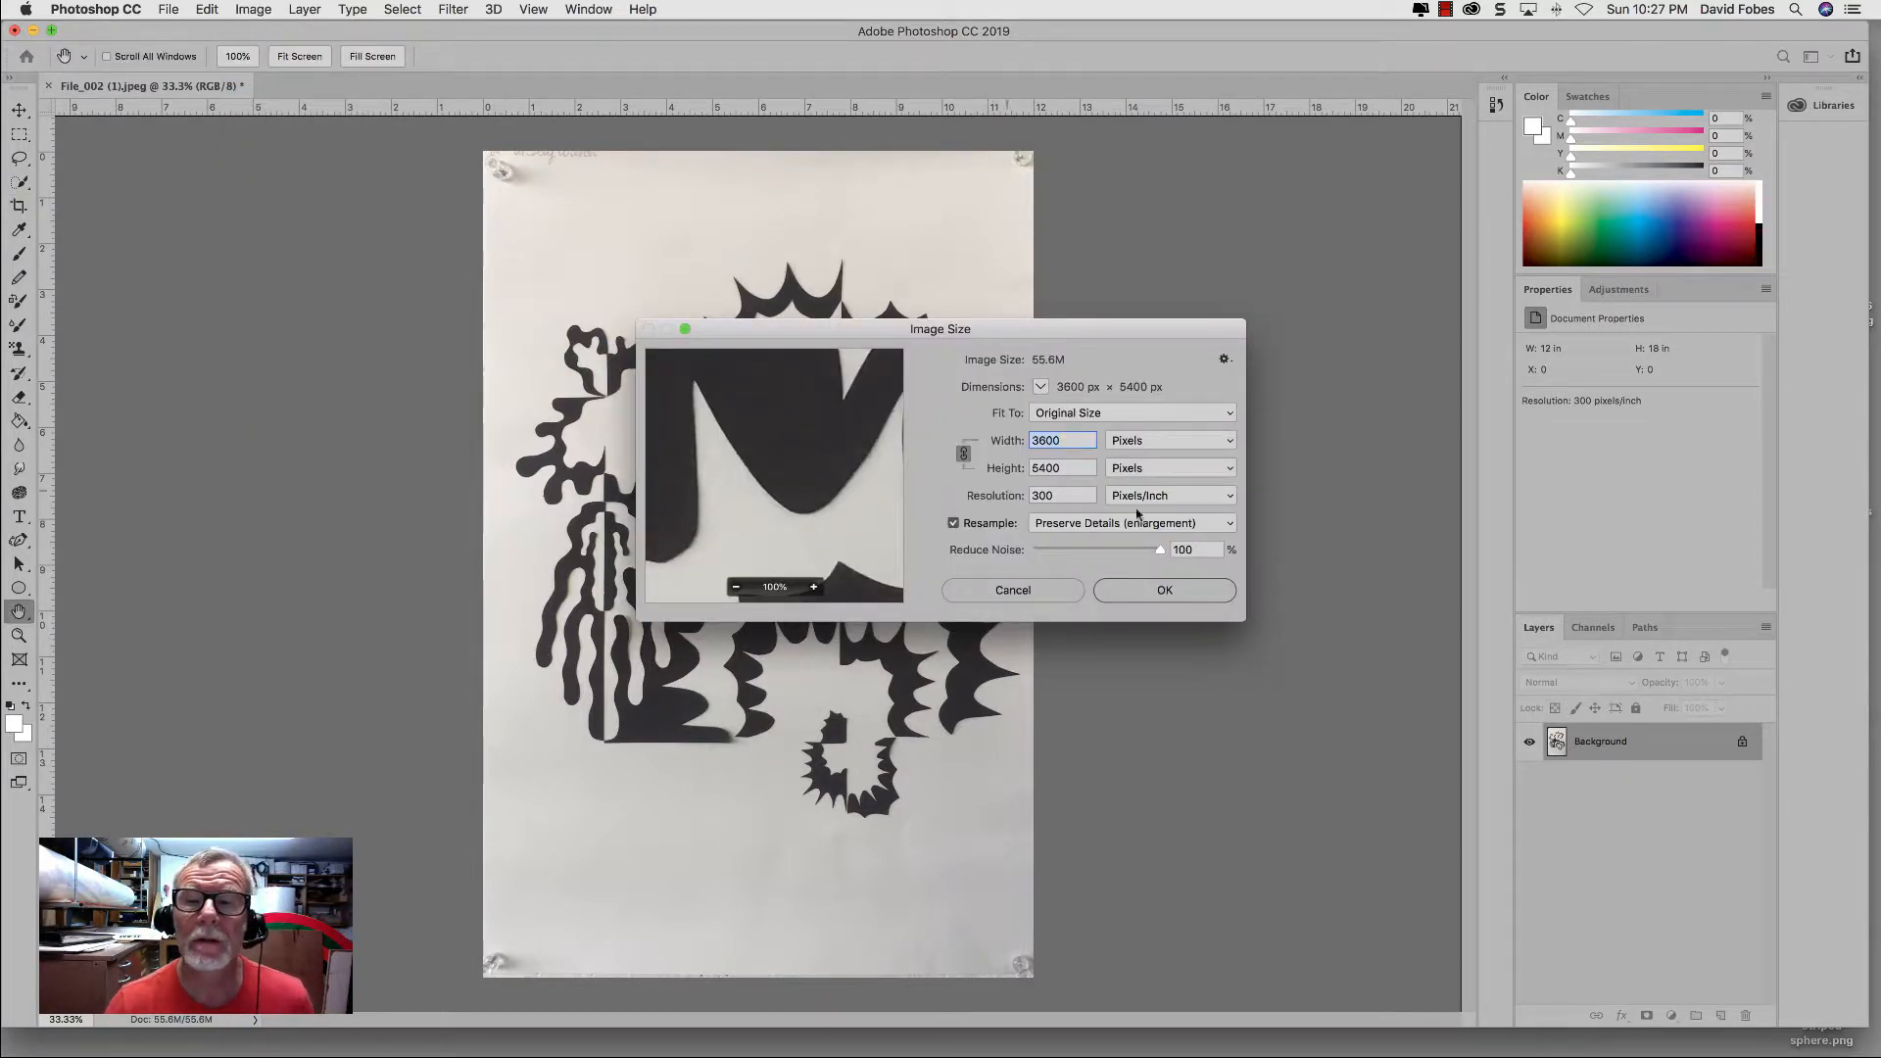
pyautogui.click(1214, 441)
pyautogui.click(1132, 447)
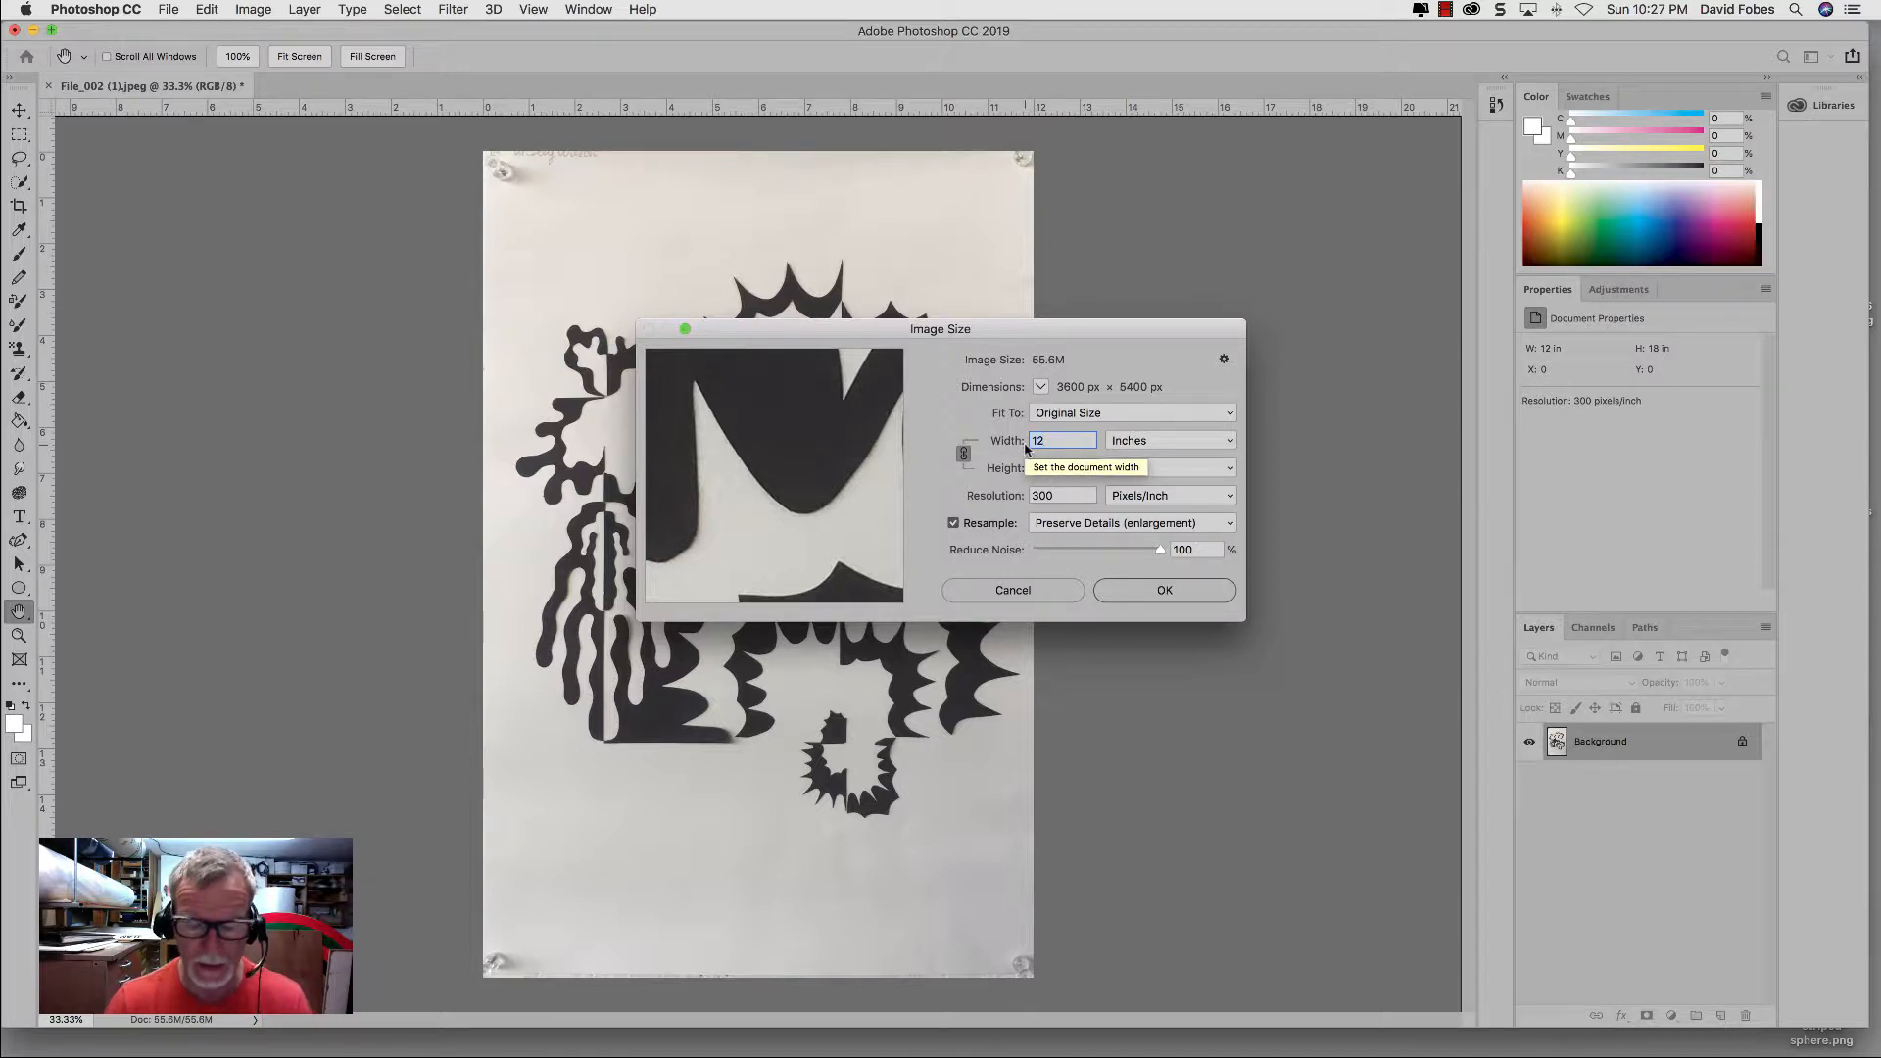
pyautogui.write('6')
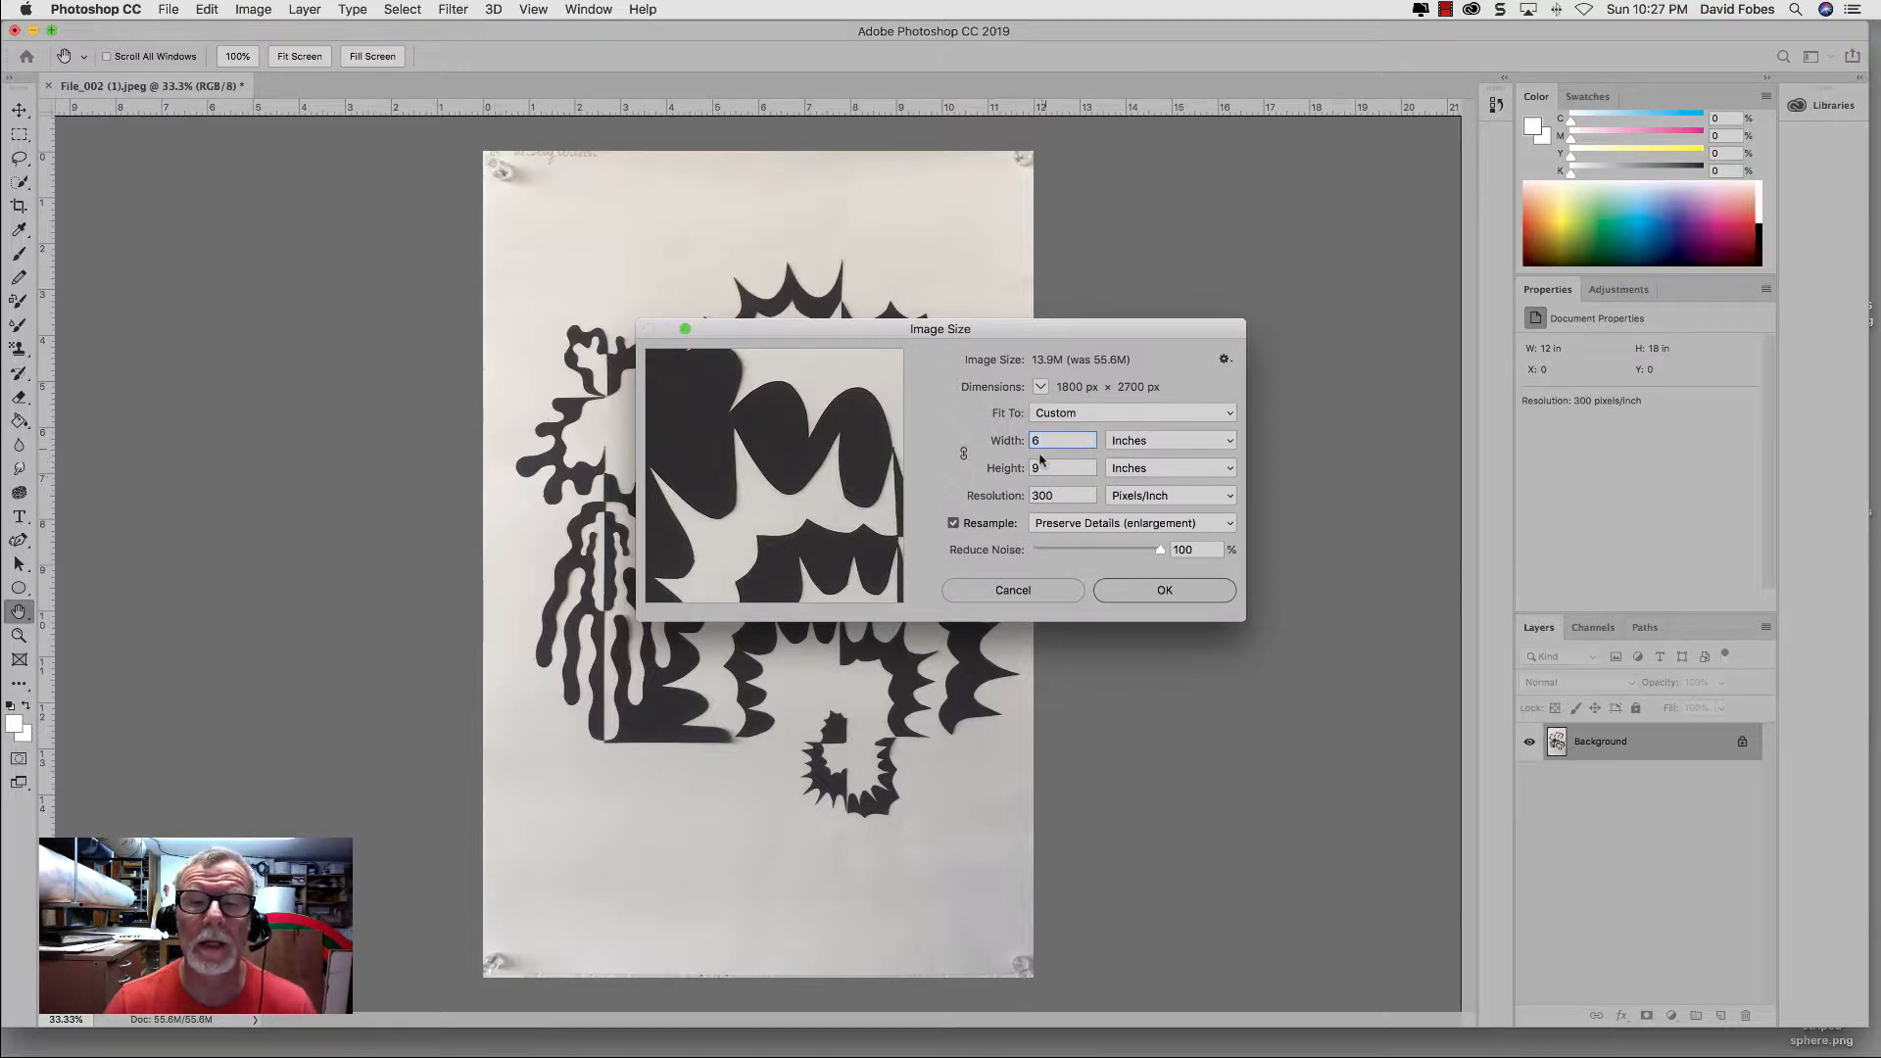
pyautogui.click(965, 455)
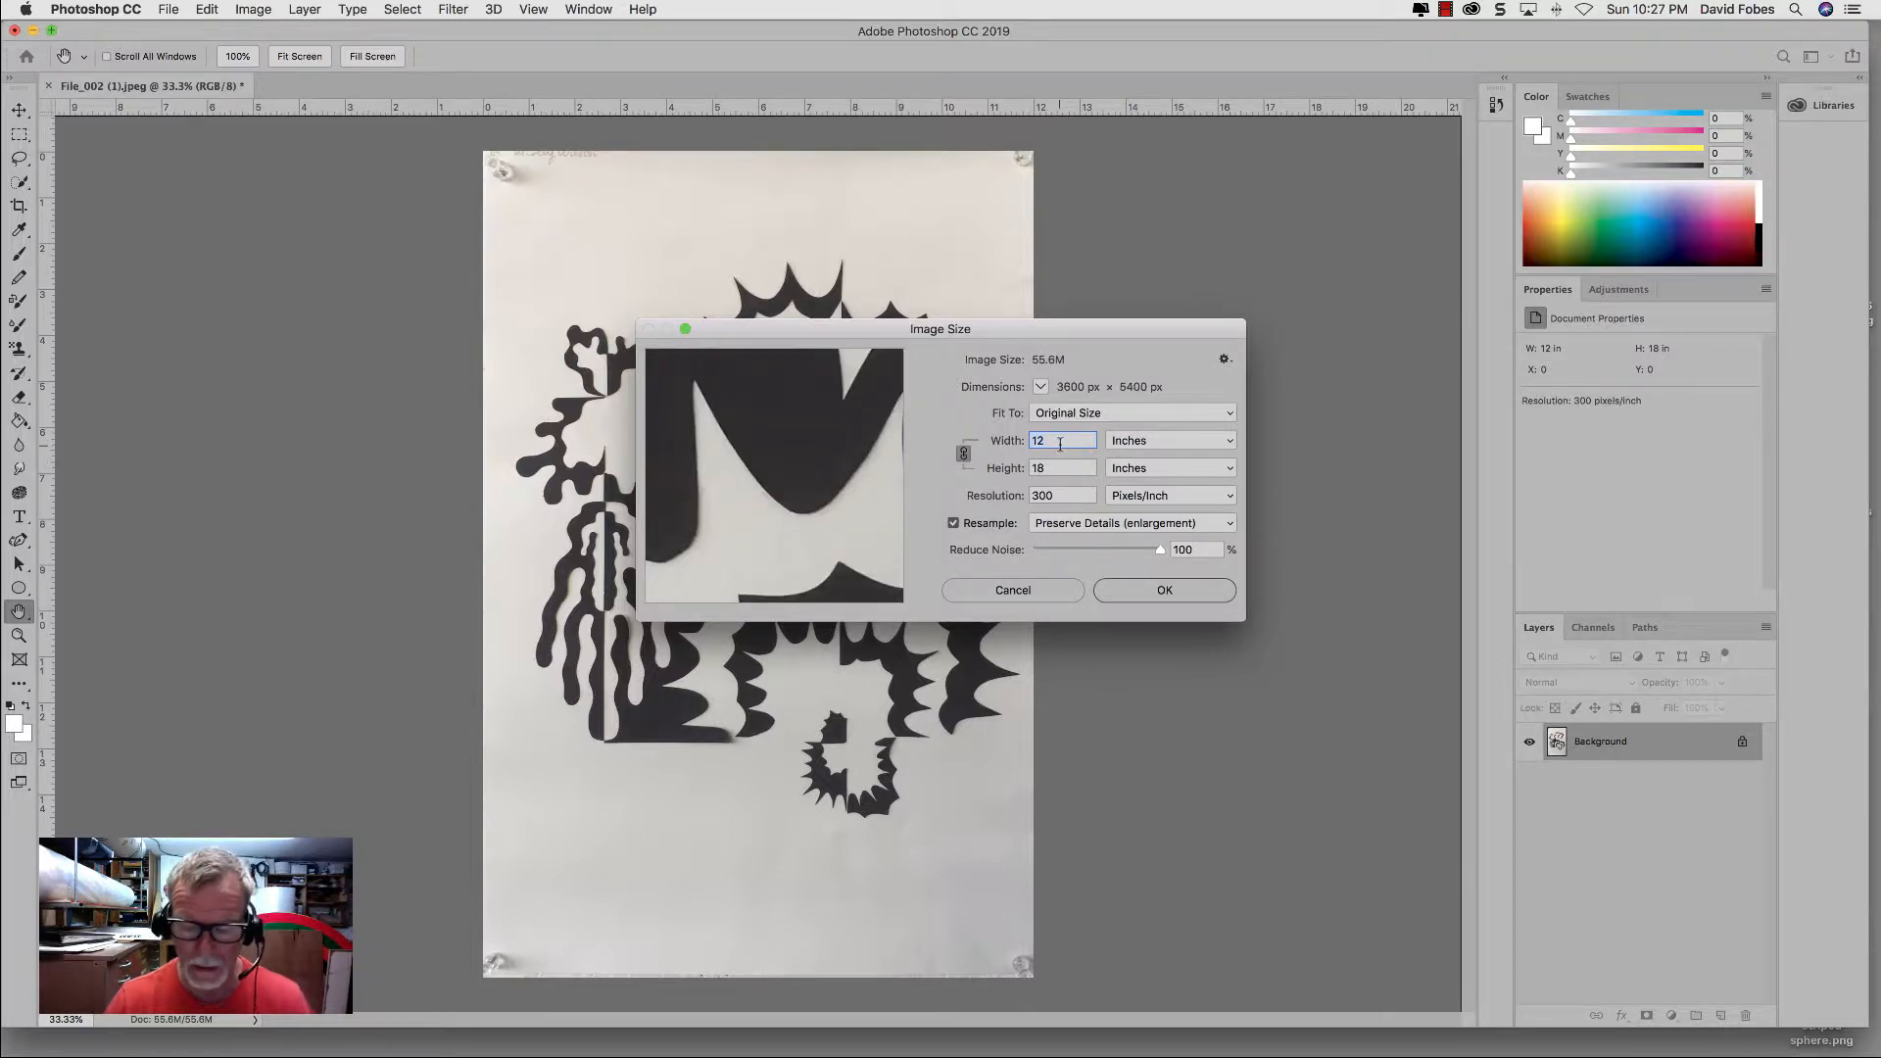
pyautogui.write('6')
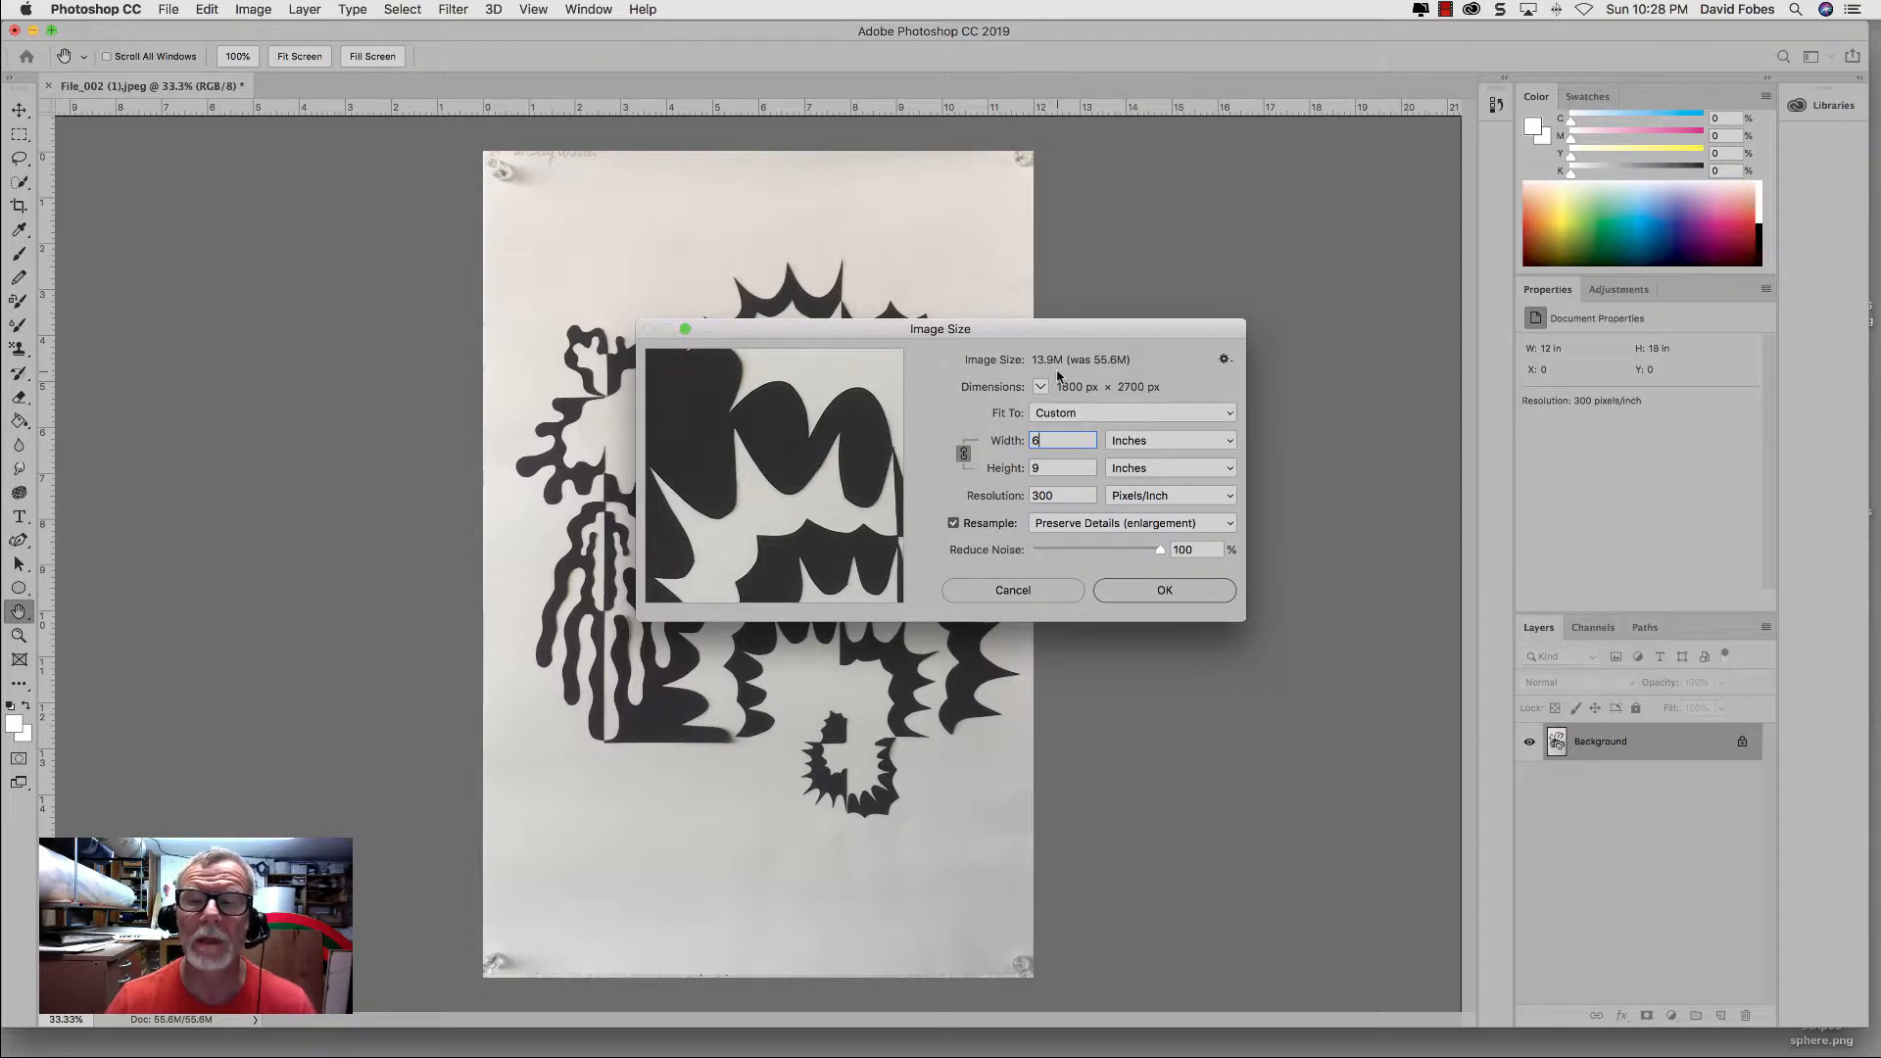
pyautogui.click(1163, 590)
pyautogui.press('c')
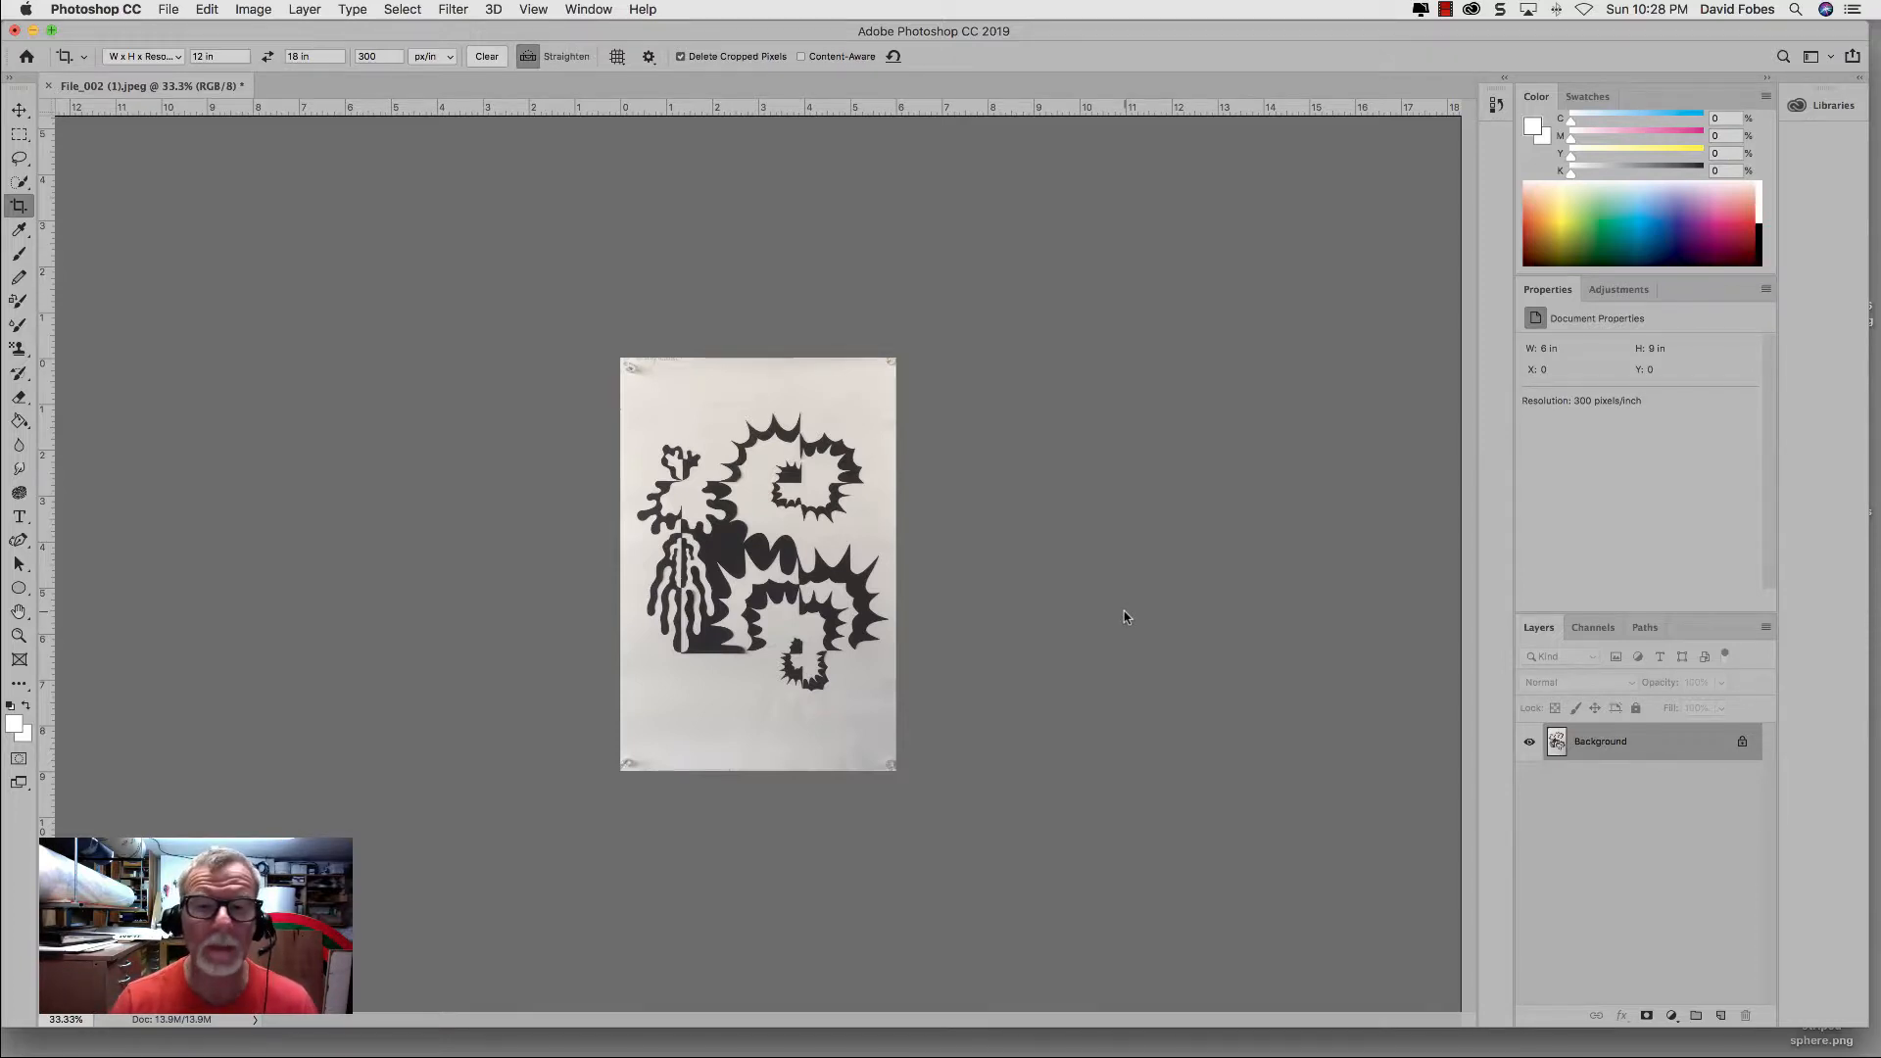
# Step: Convert the image to Grayscale mode and discard its color information
pyautogui.press('super+plus')
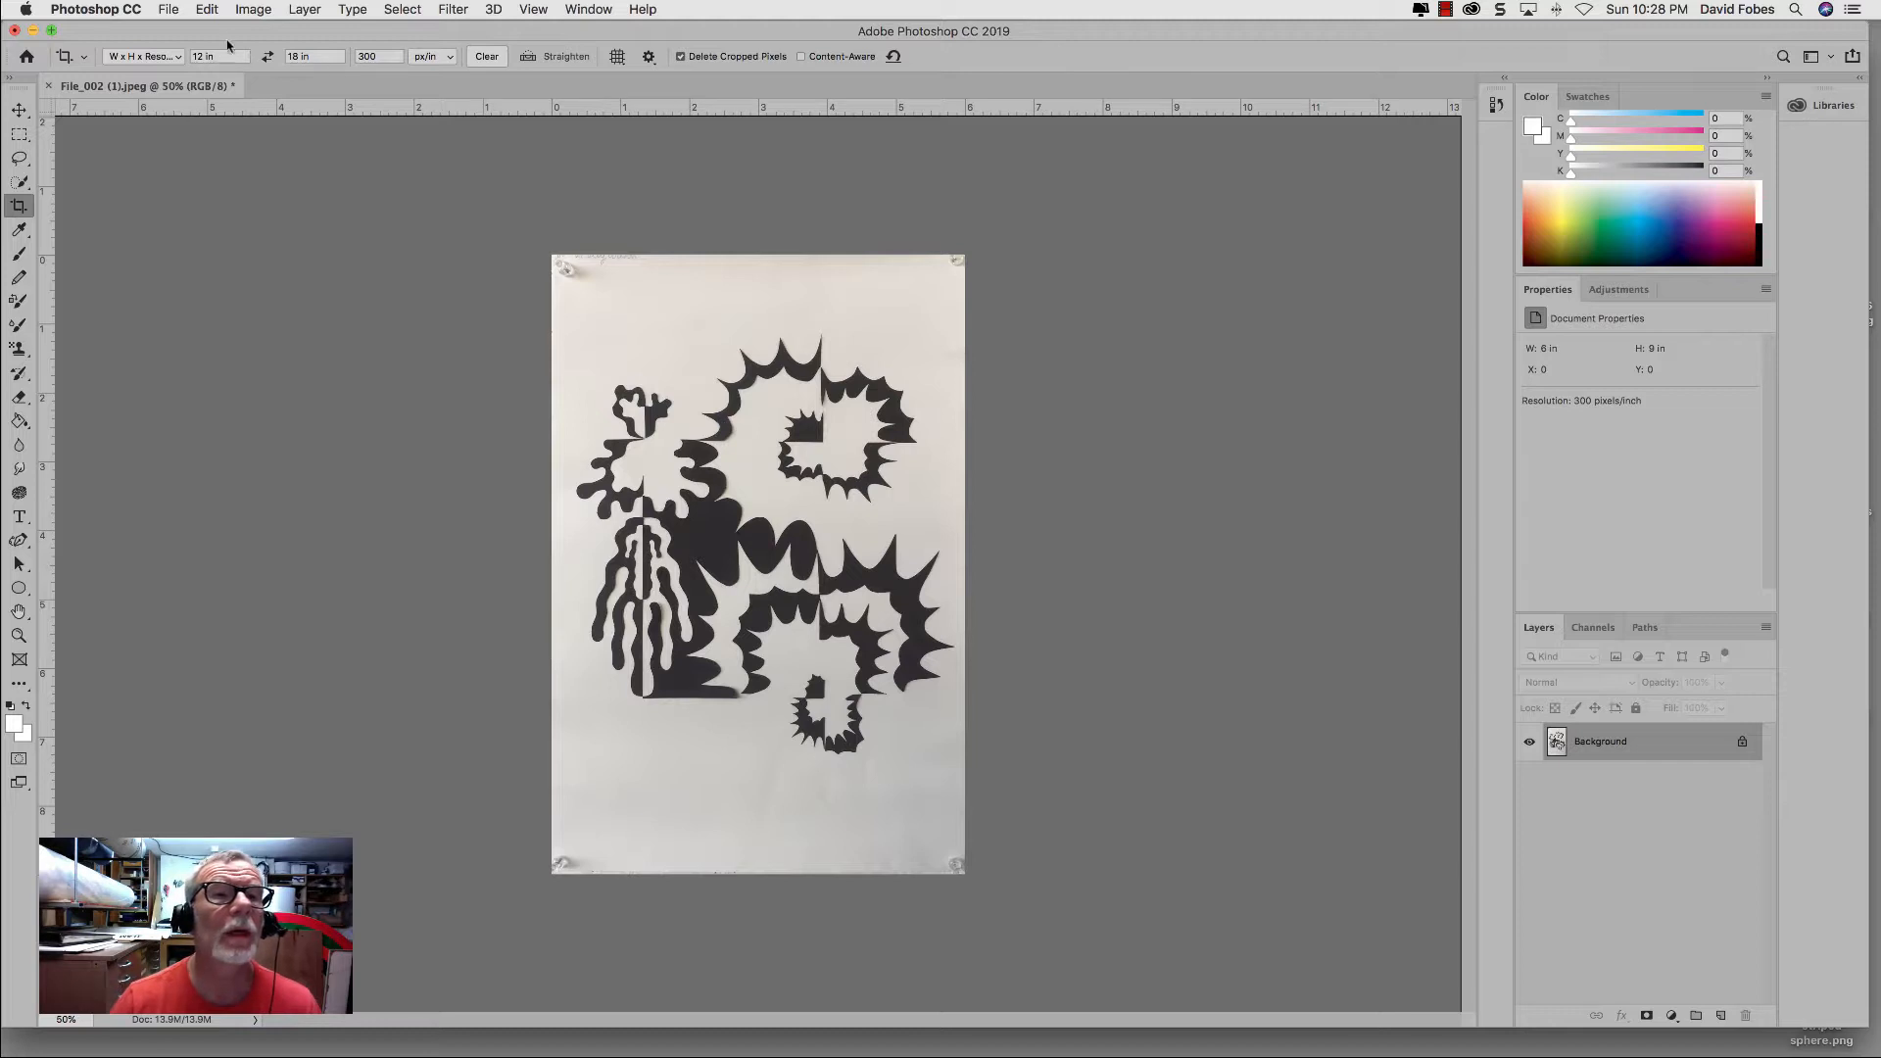
pyautogui.click(251, 11)
pyautogui.moveTo(251, 39)
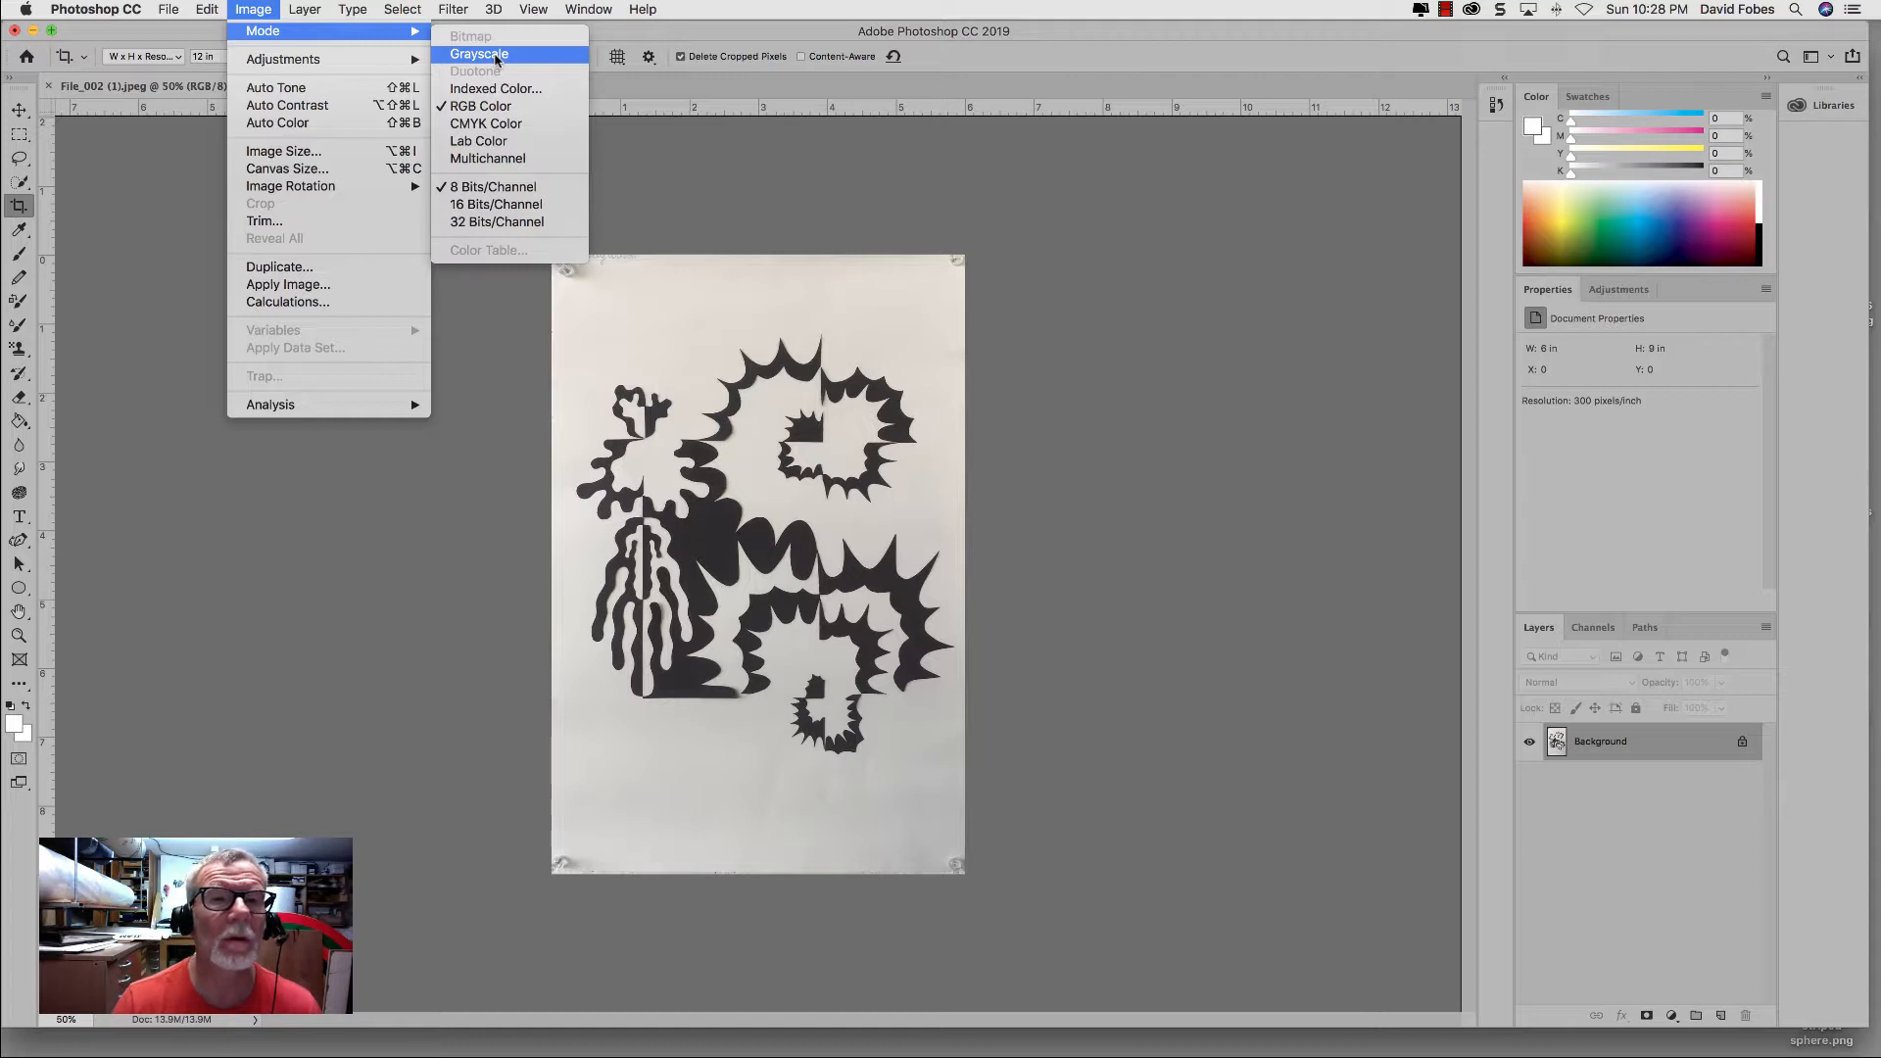
pyautogui.click(497, 57)
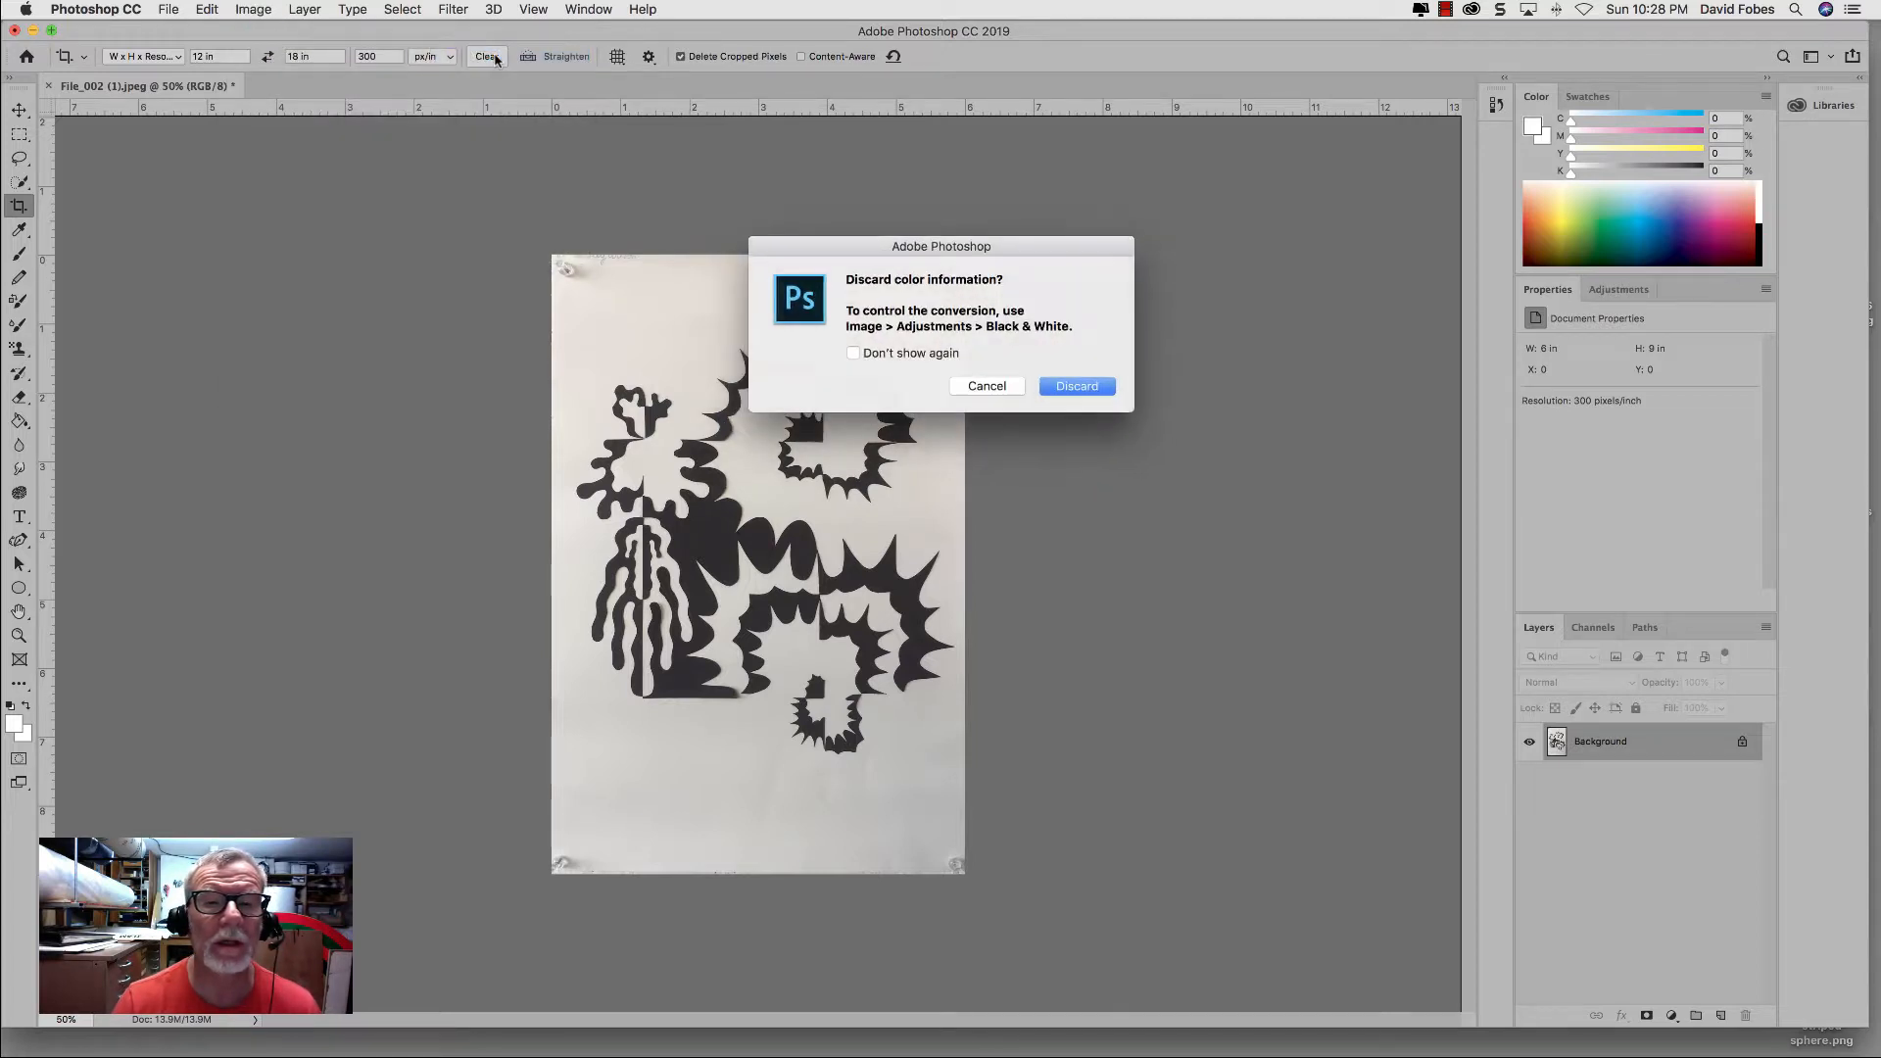
pyautogui.click(1061, 389)
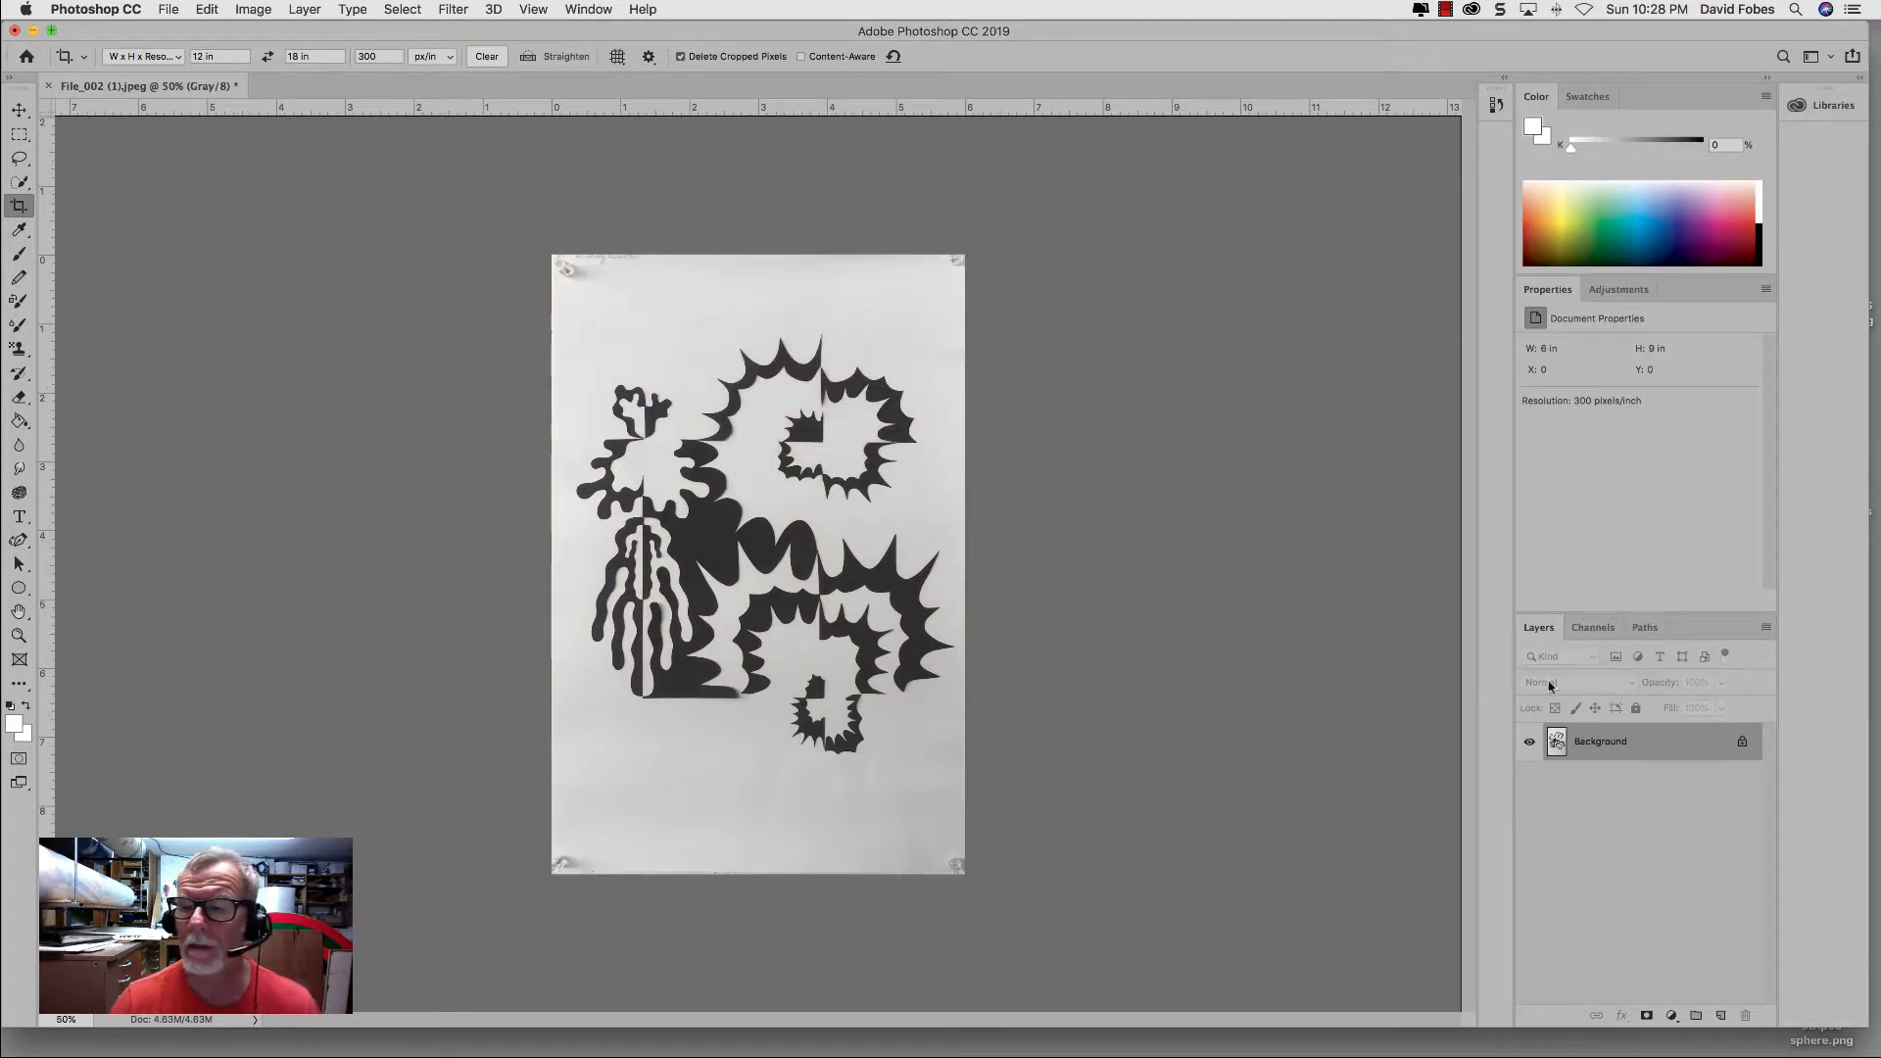
# Step: Duplicate the Background layer and hide the original Background
pyautogui.moveTo(1696, 742); pyautogui.dragTo(1720, 1016)
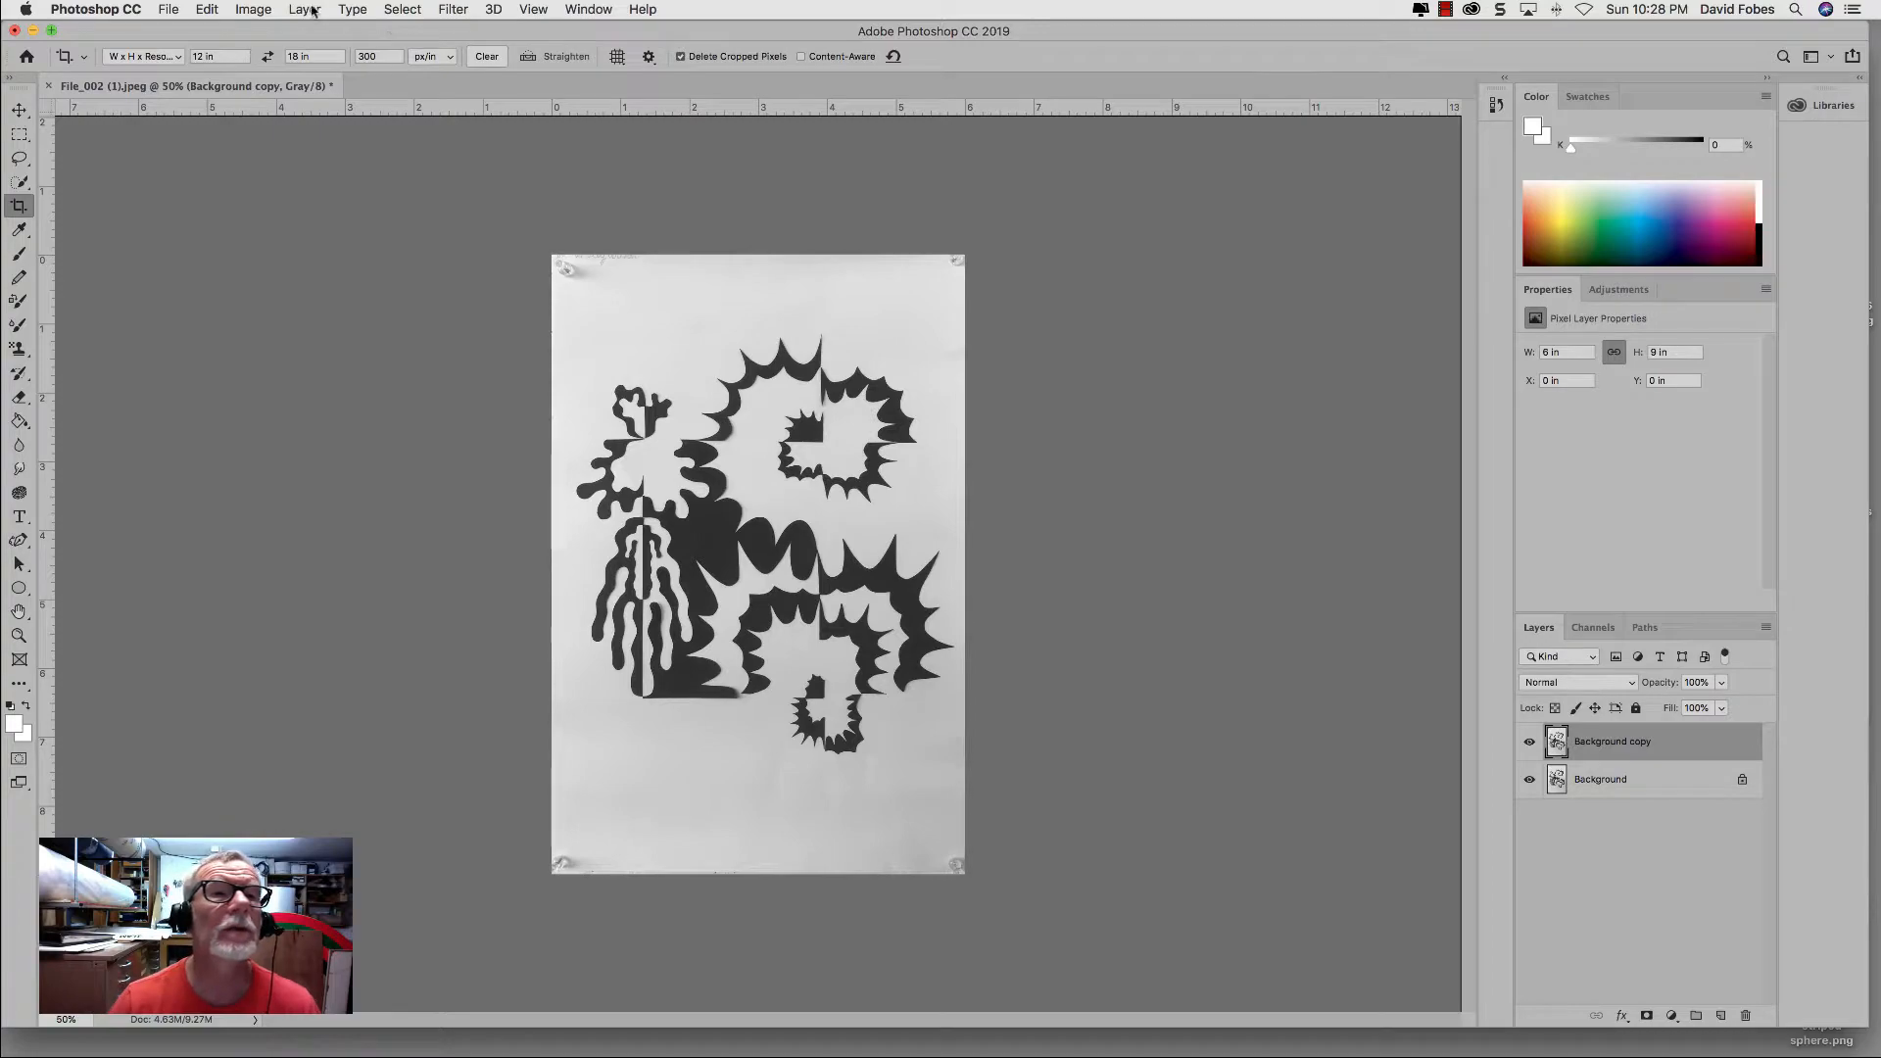
pyautogui.click(312, 11)
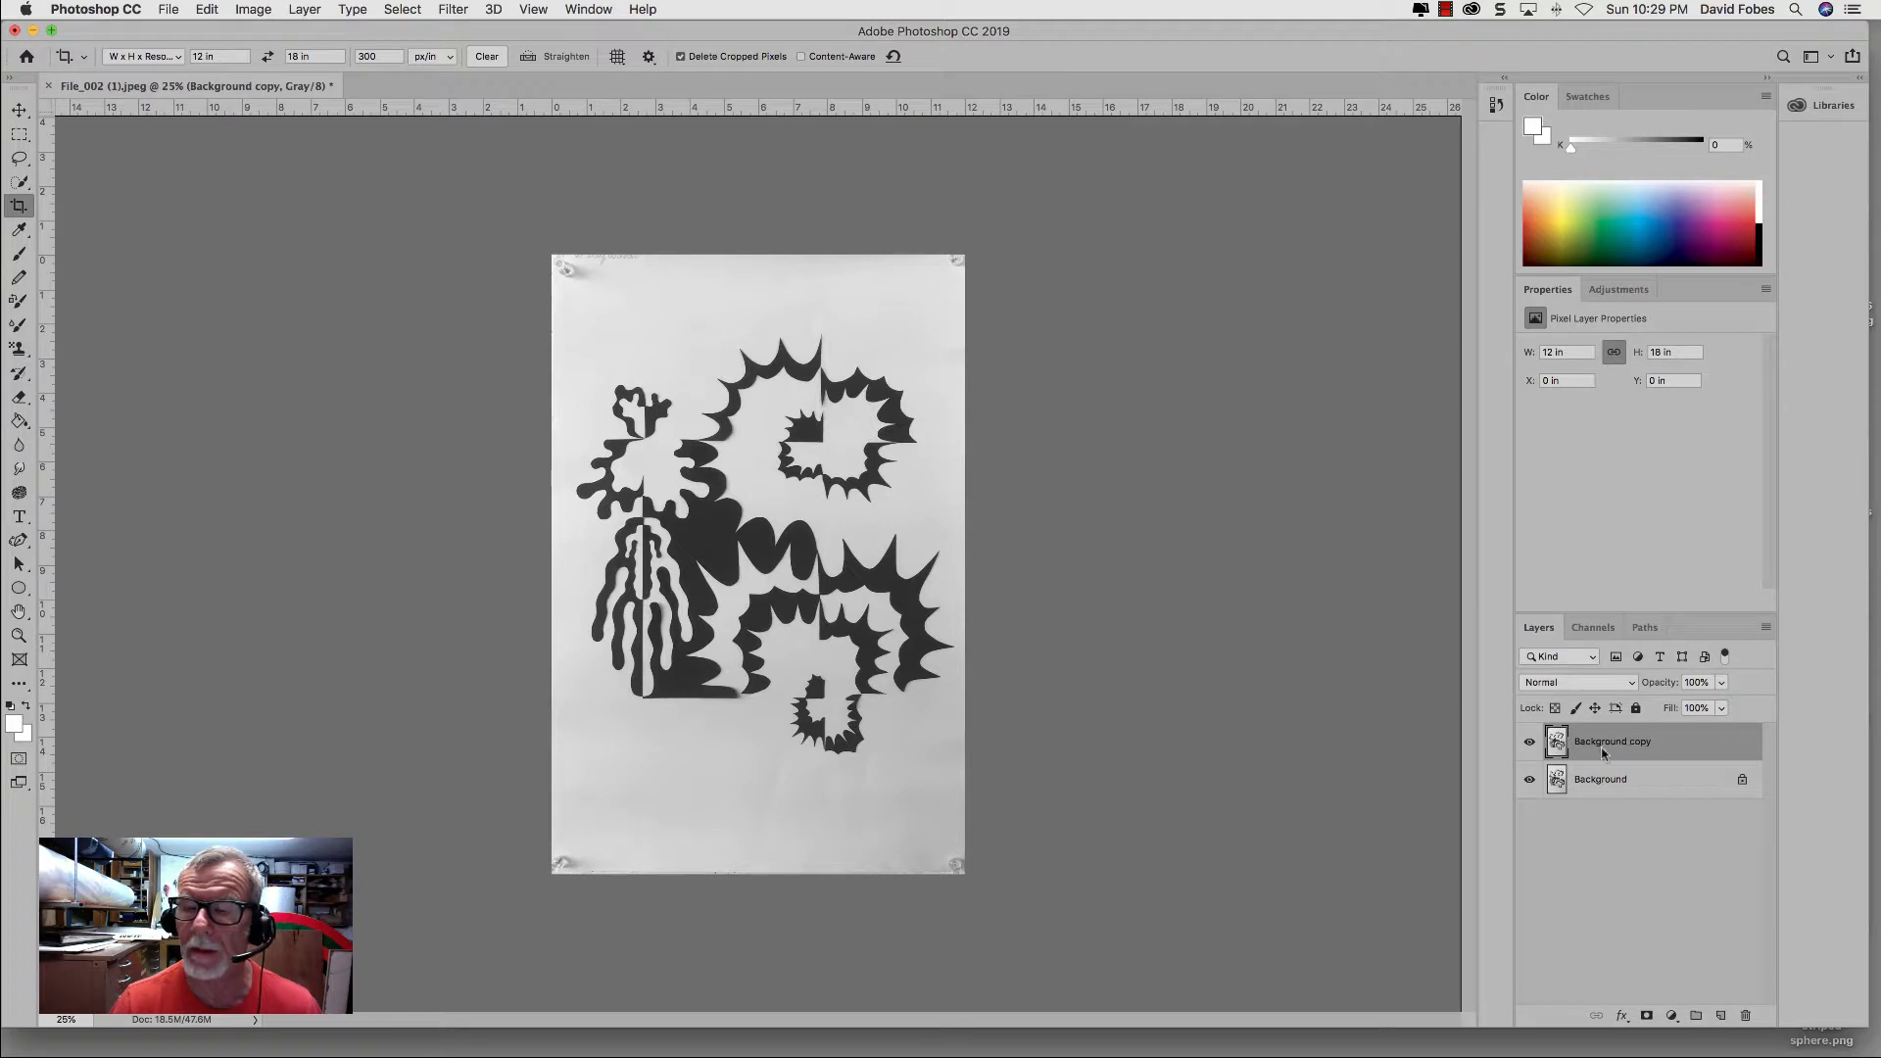
pyautogui.click(1528, 780)
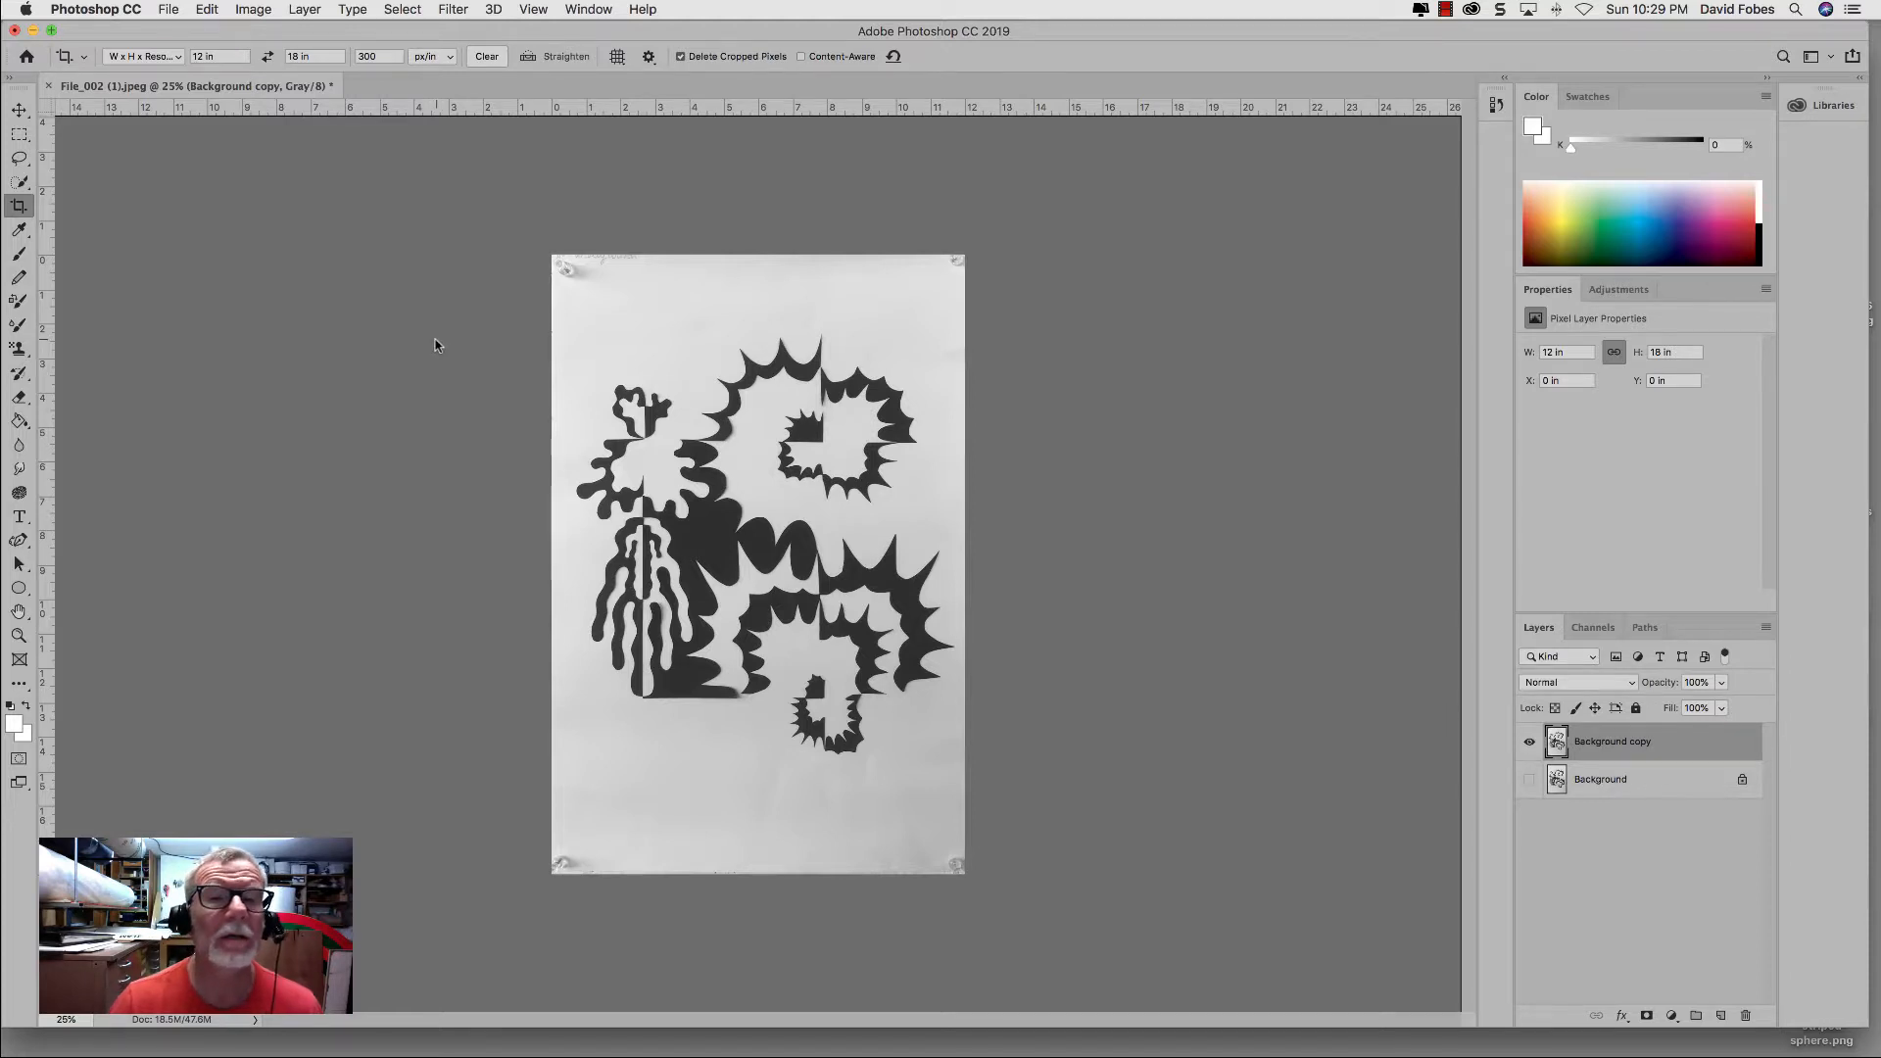
# Step: Apply a Threshold adjustment at level 128 to the Background copy layer
pyautogui.click(253, 10)
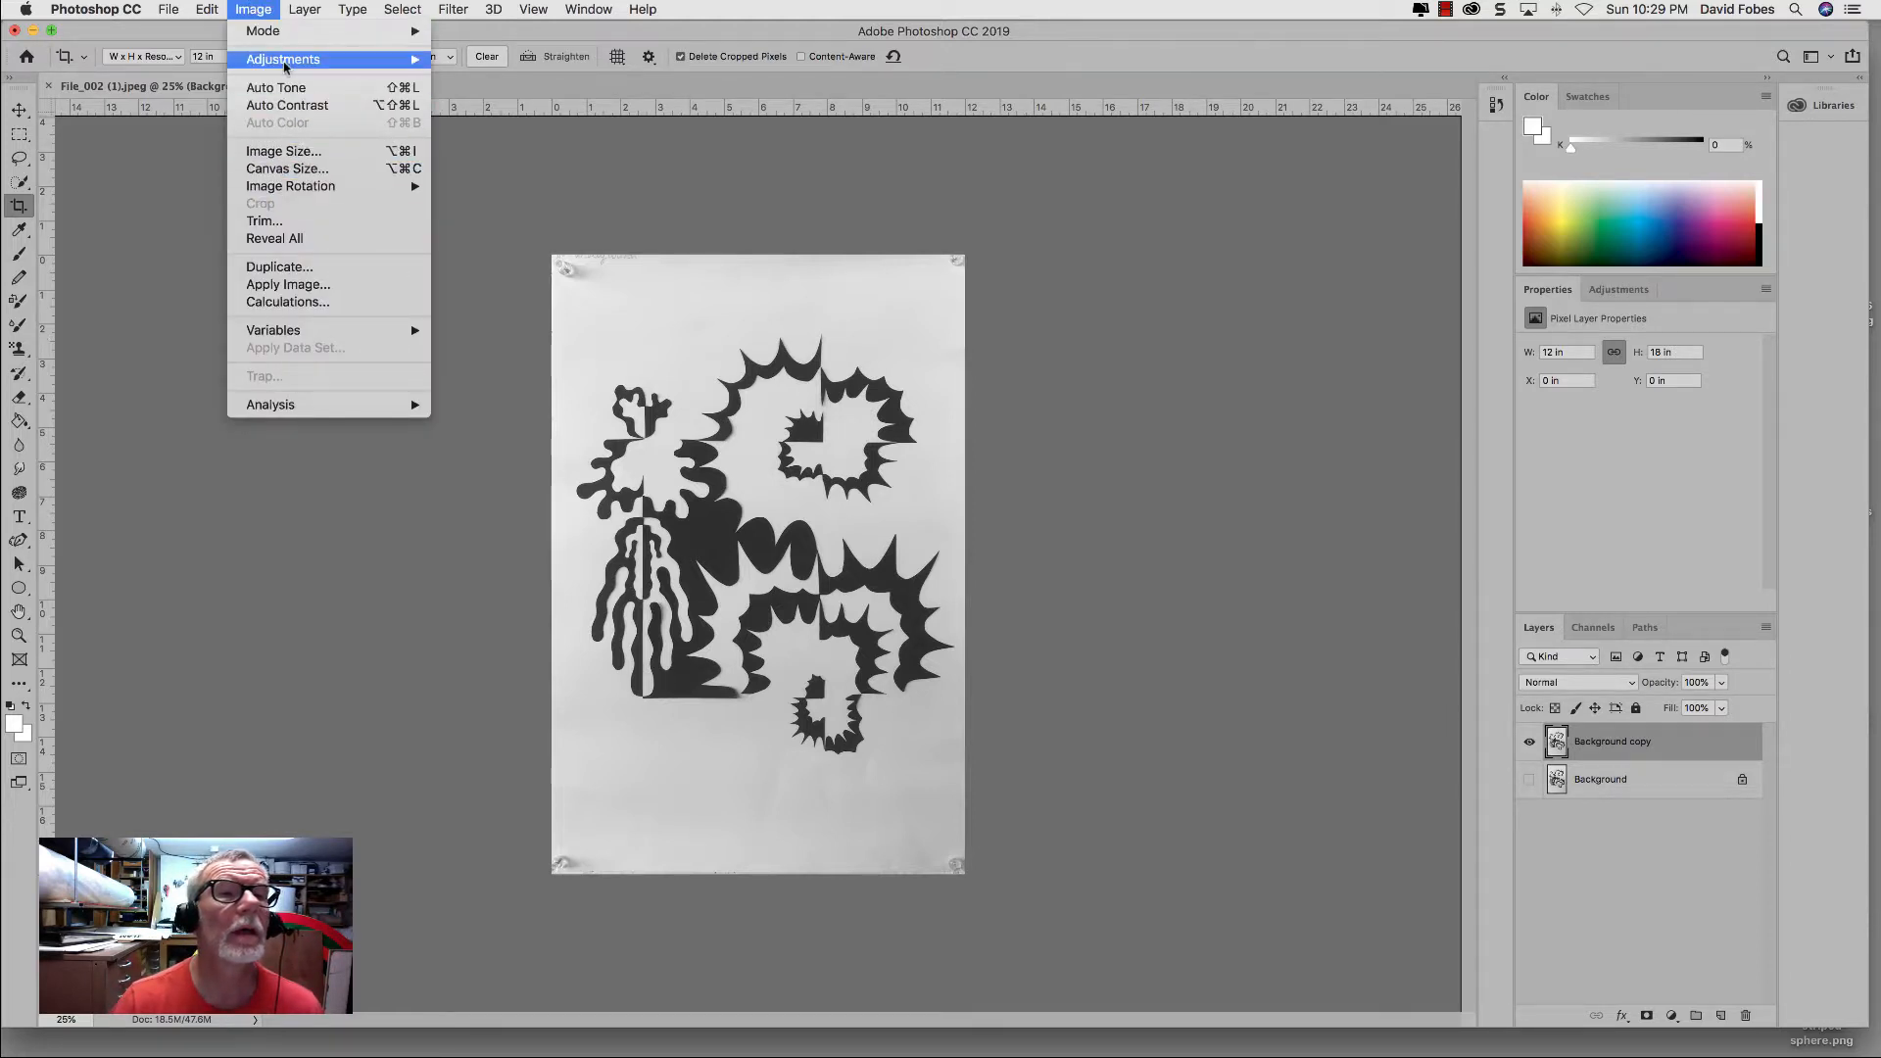
pyautogui.moveTo(348, 65)
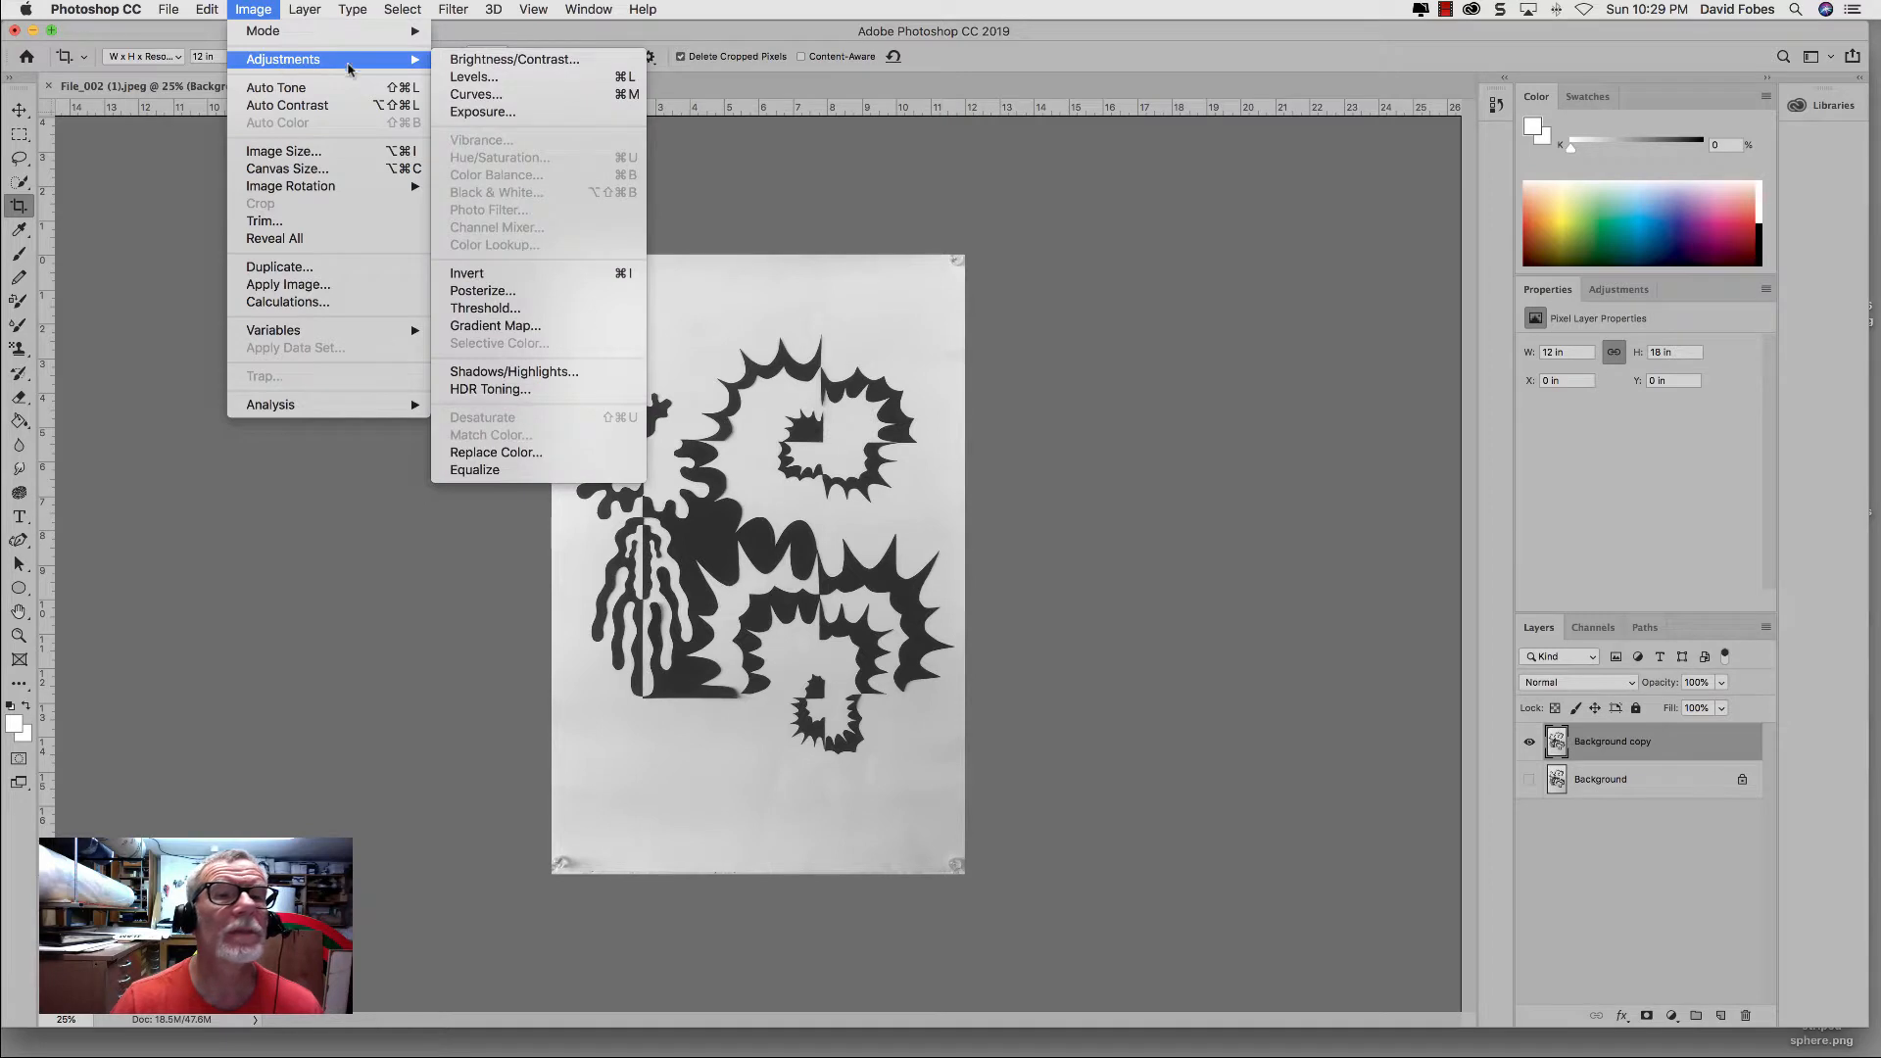
pyautogui.click(473, 310)
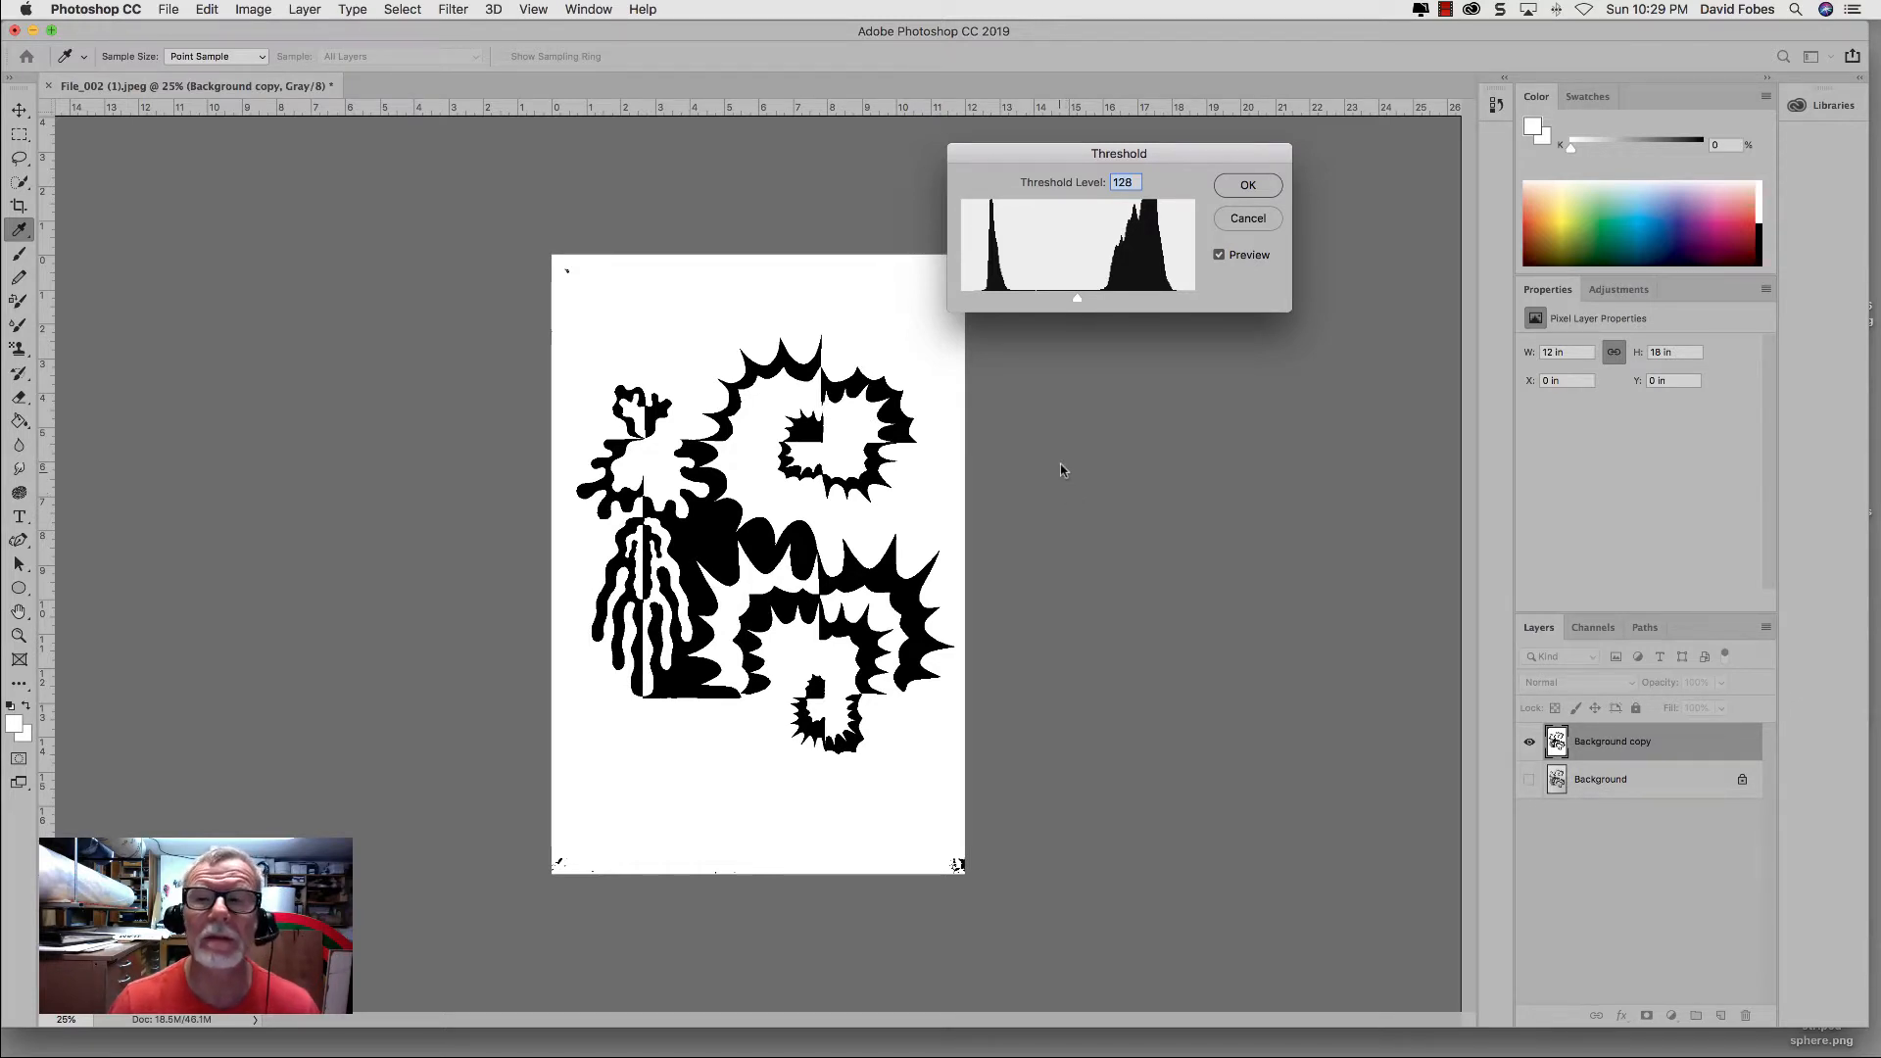
pyautogui.click(1230, 186)
pyautogui.press('c')
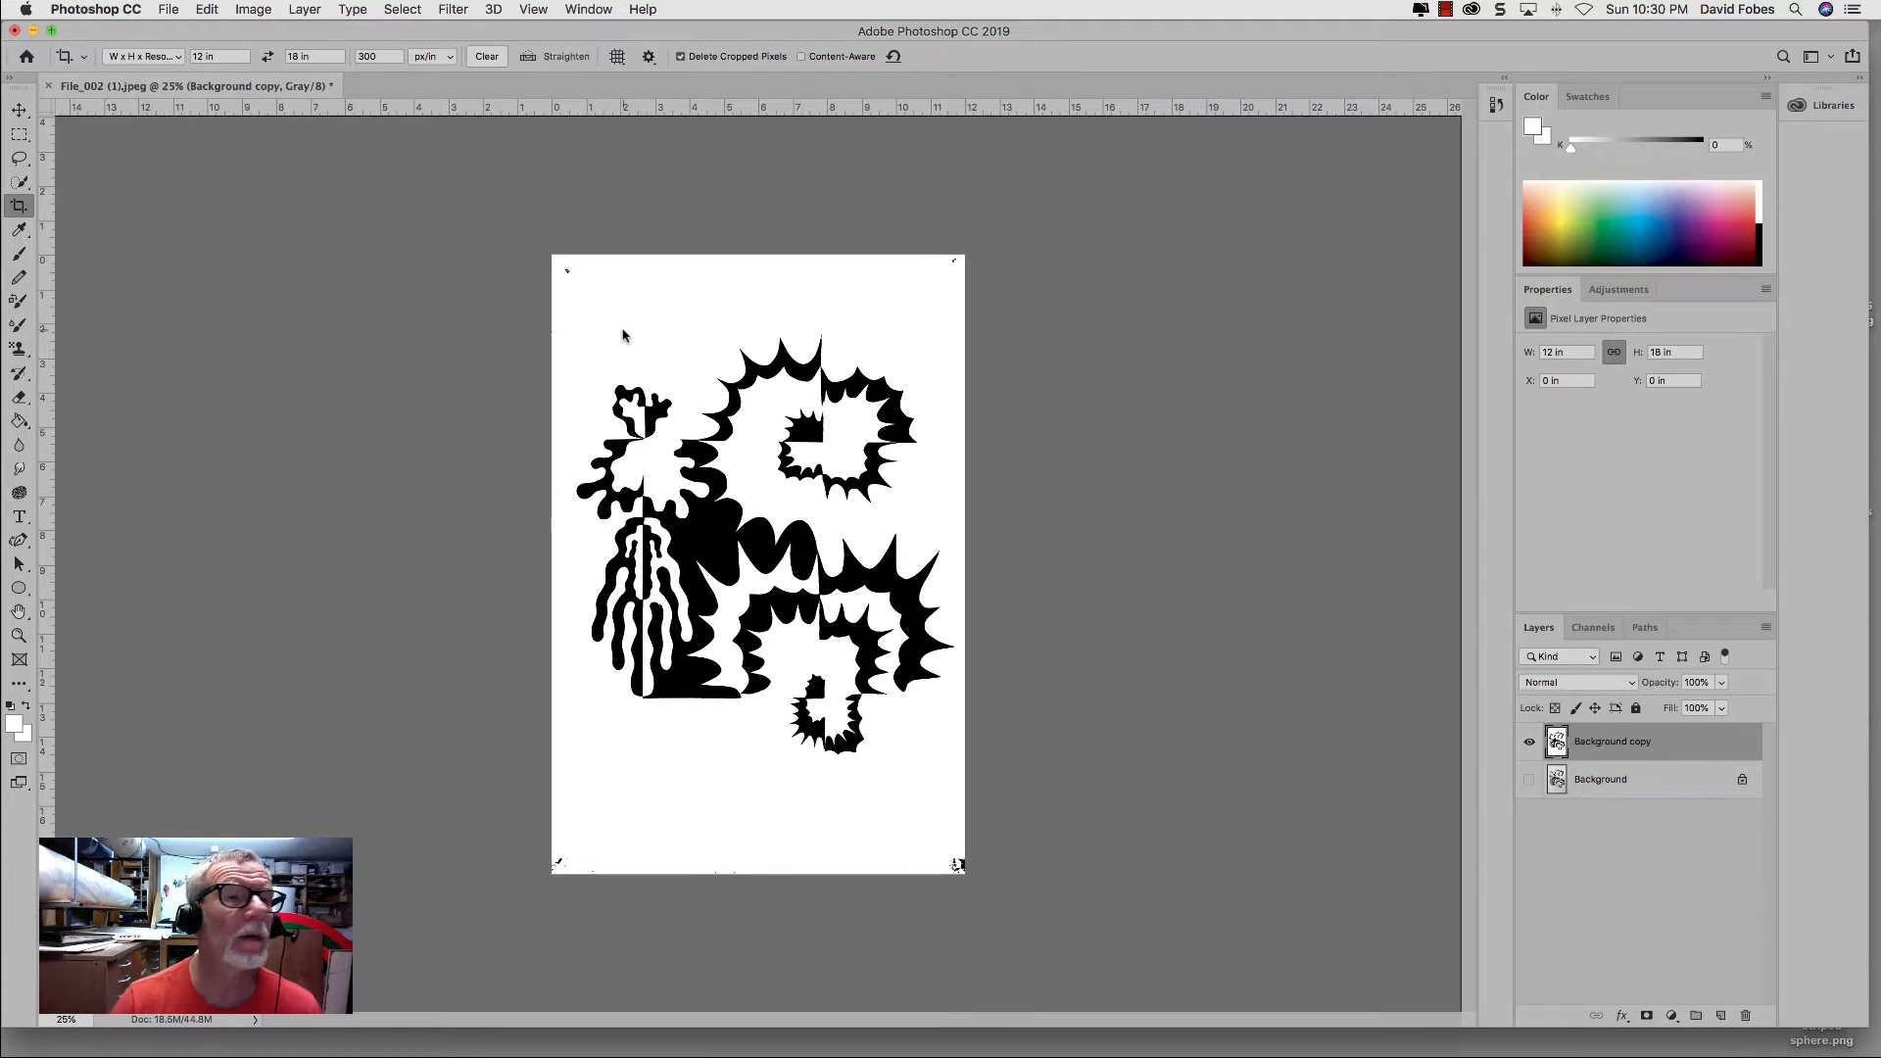
# Step: Sample the drawing's white background with the Eyedropper and activate the Brush tool
pyautogui.click(19, 229)
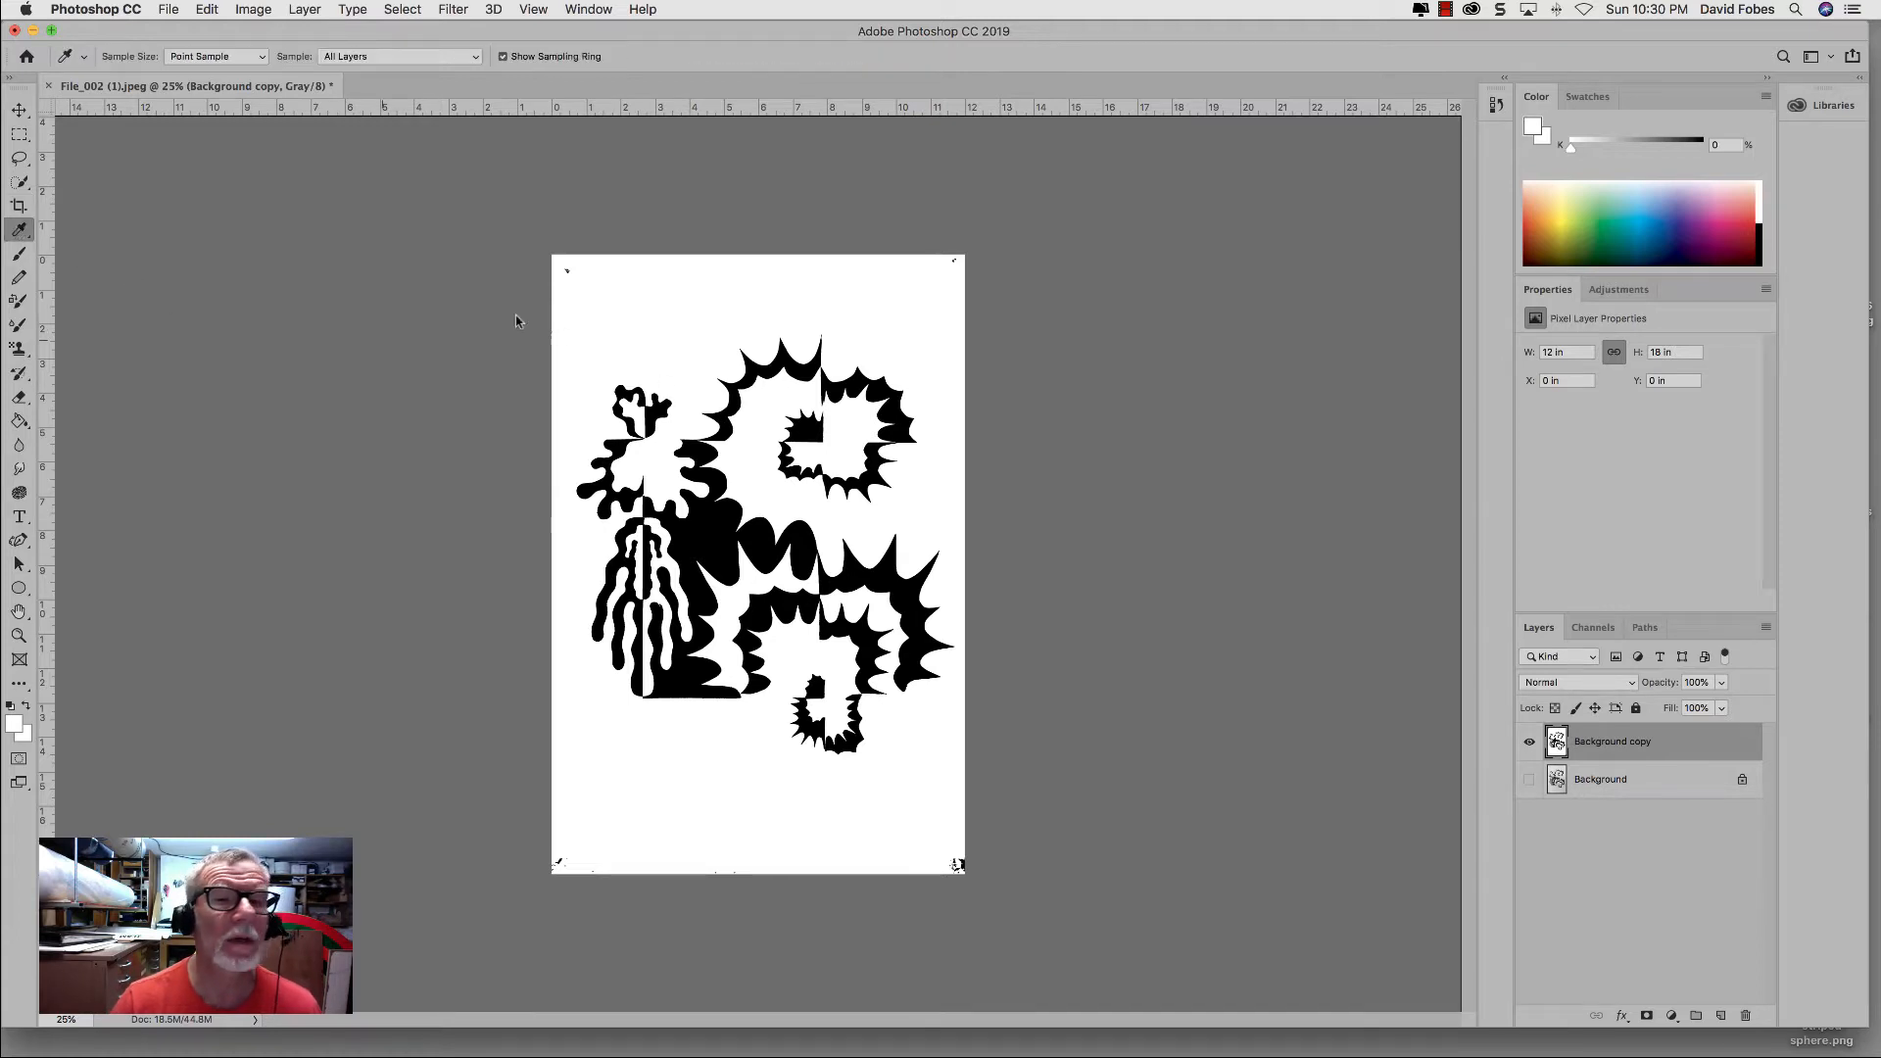
pyautogui.click(597, 295)
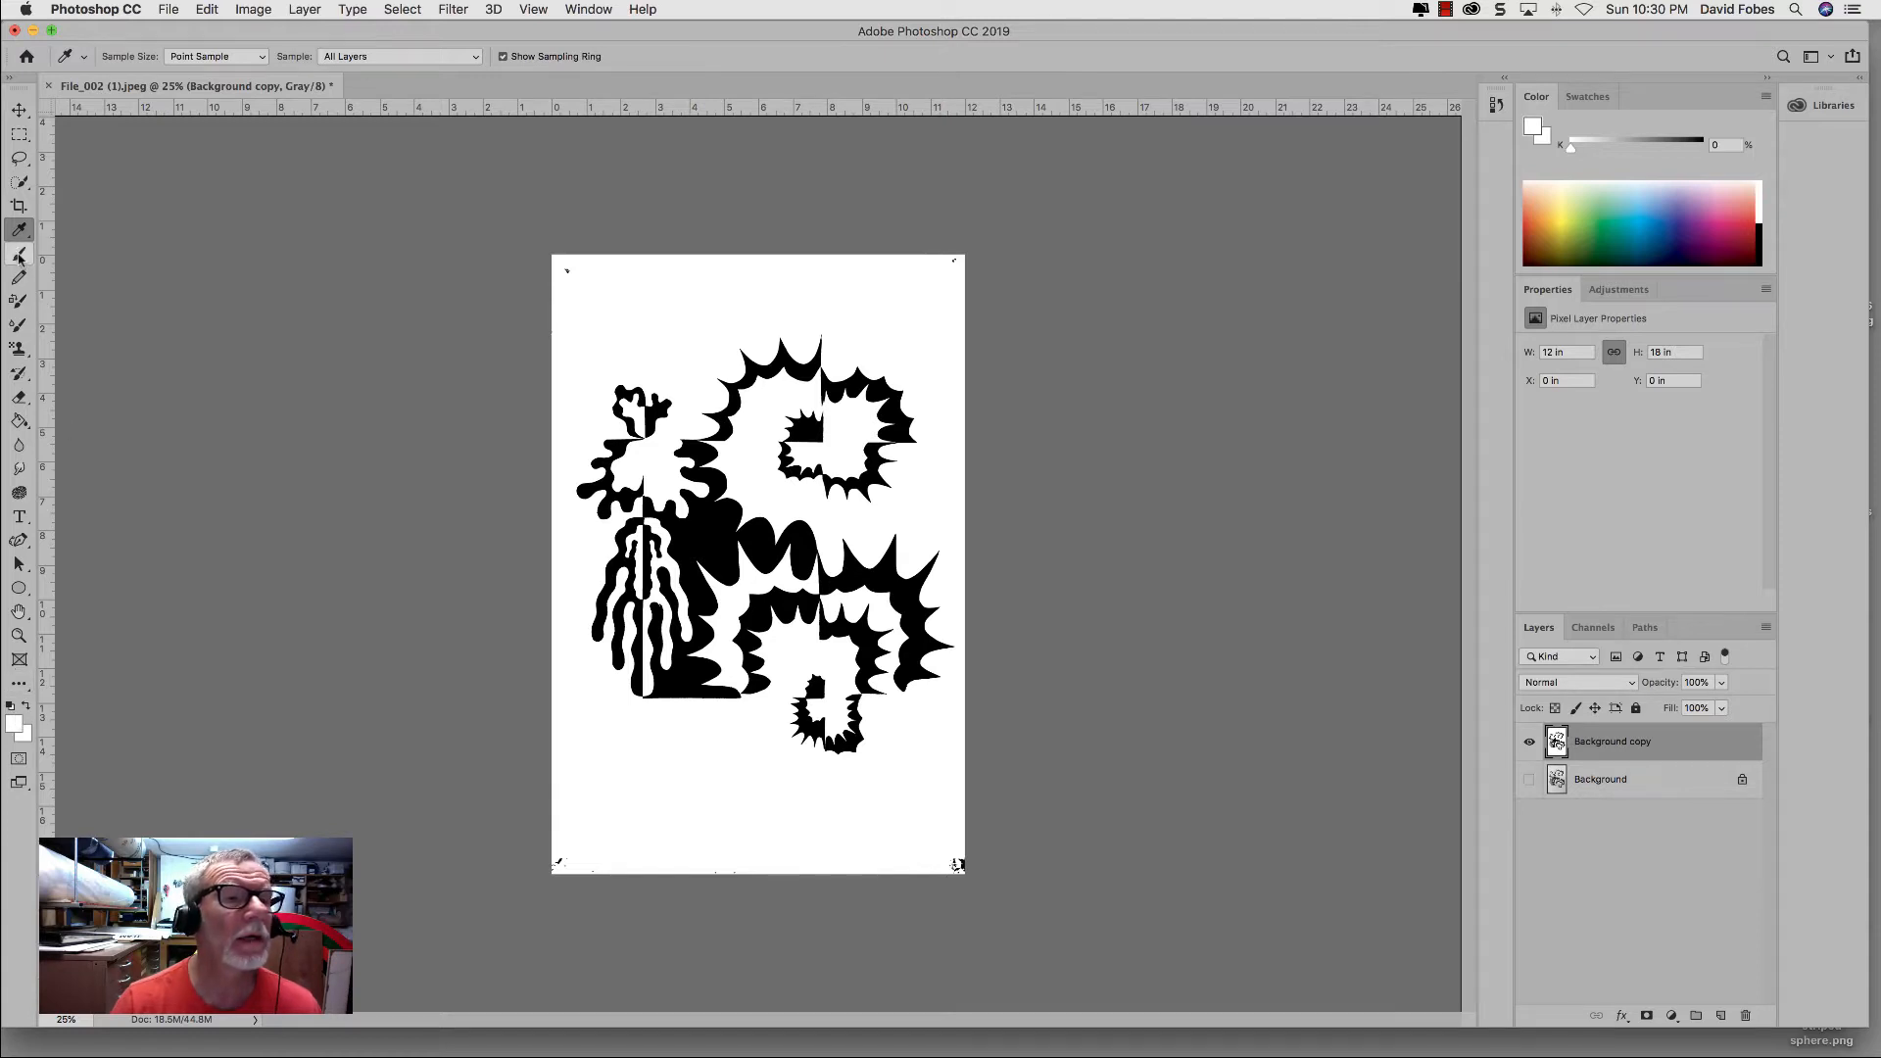
pyautogui.click(18, 255)
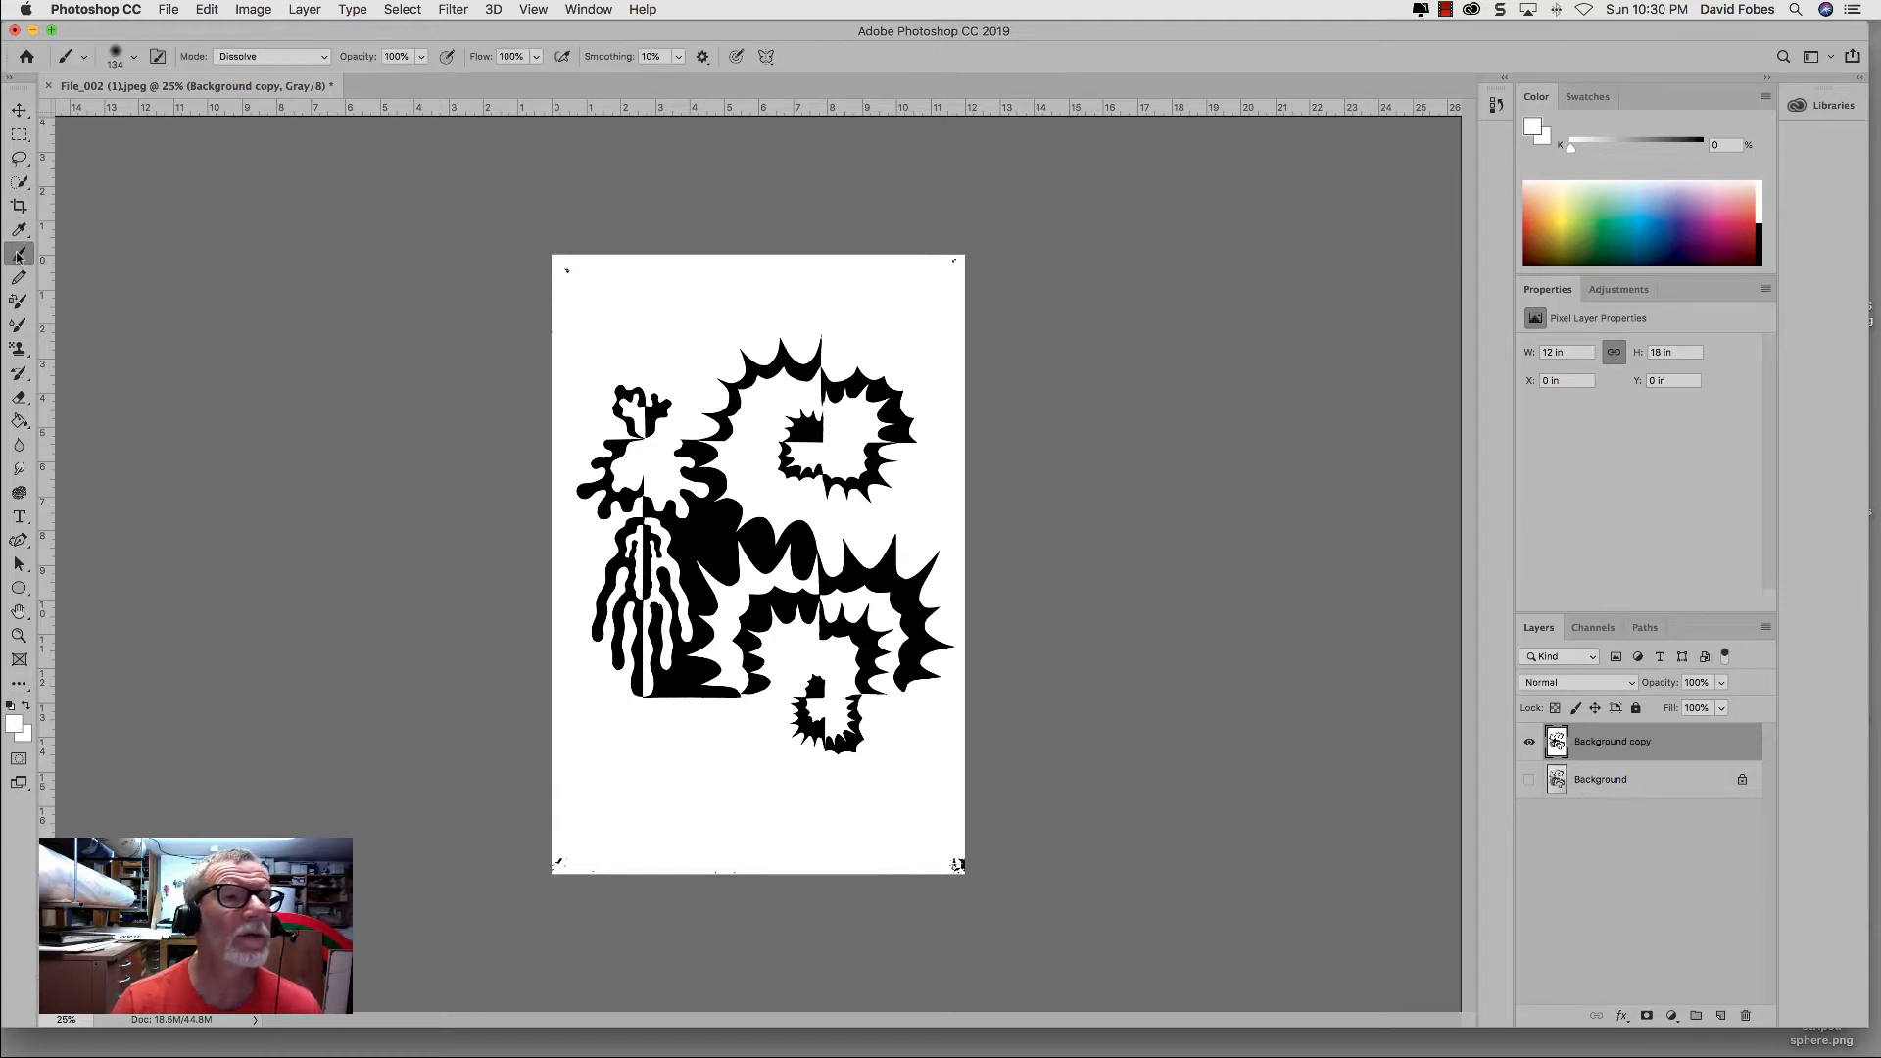
# Step: Set the brush hardness to 99%
pyautogui.click(134, 58)
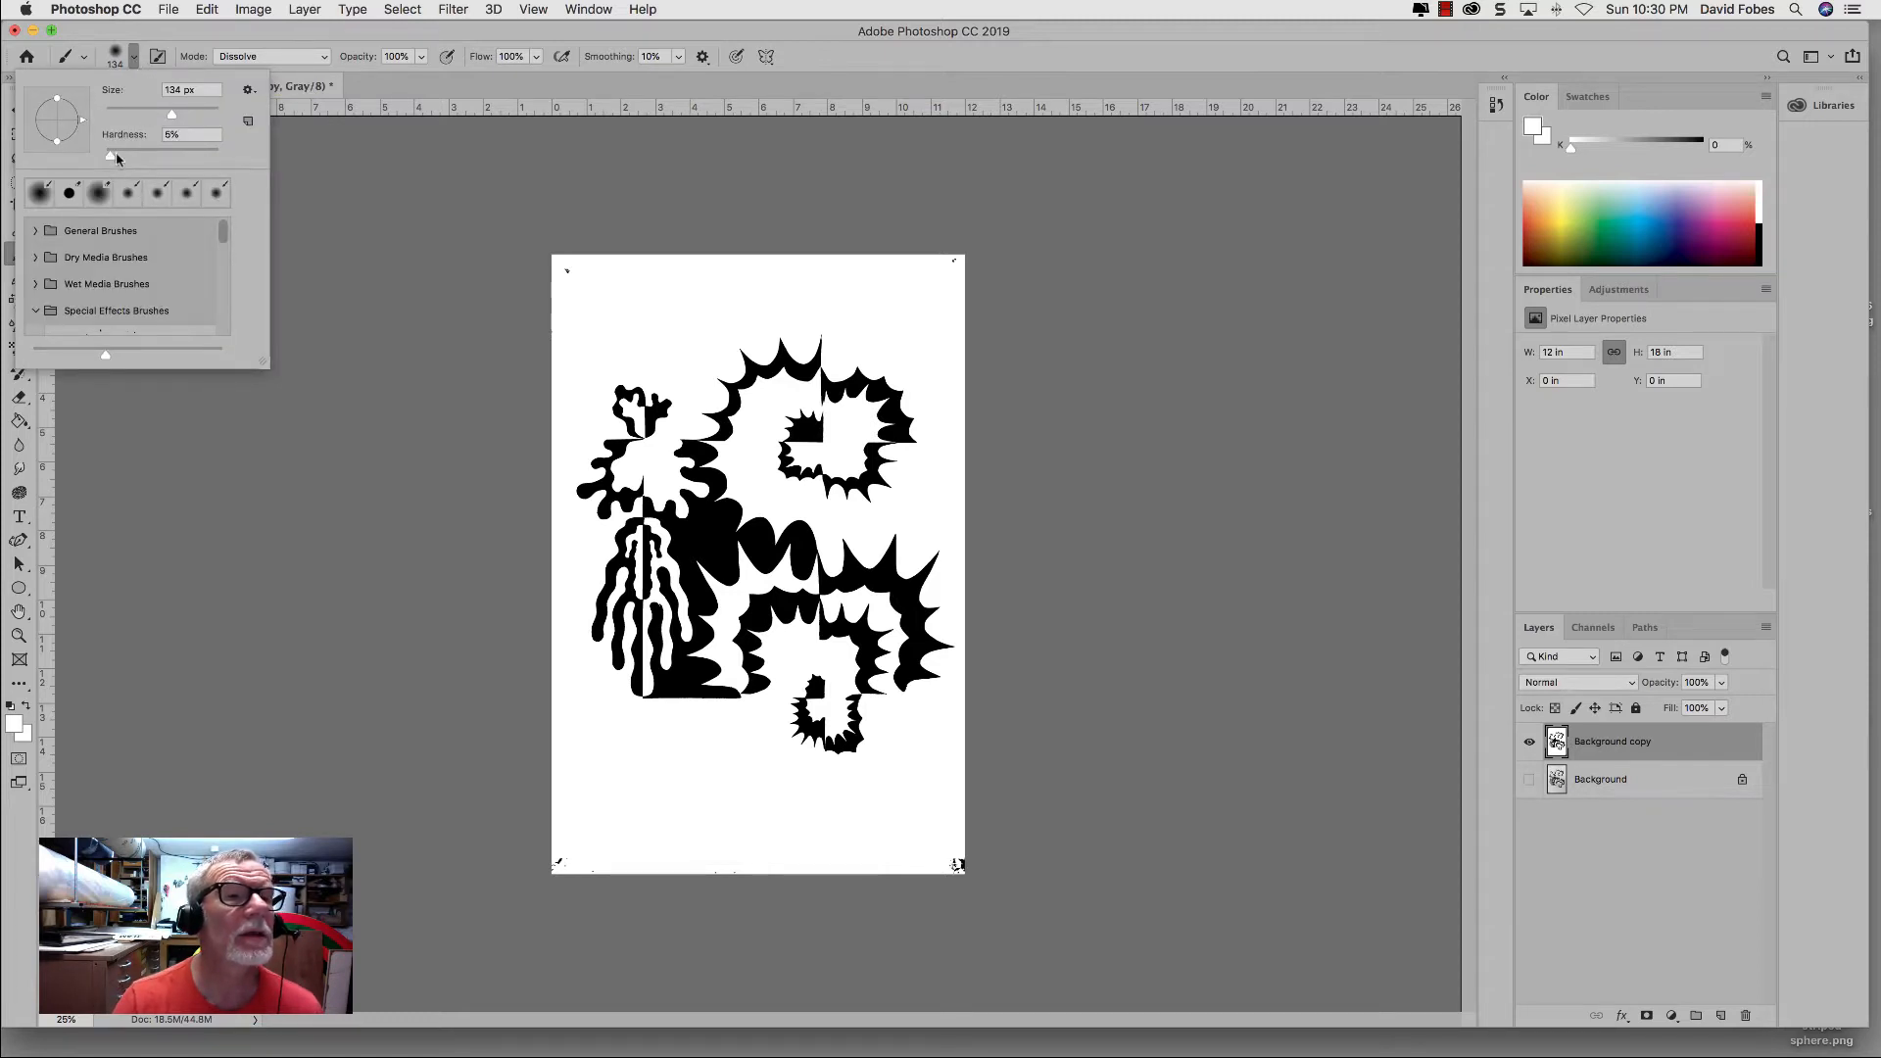
pyautogui.moveTo(110, 159); pyautogui.dragTo(109, 160)
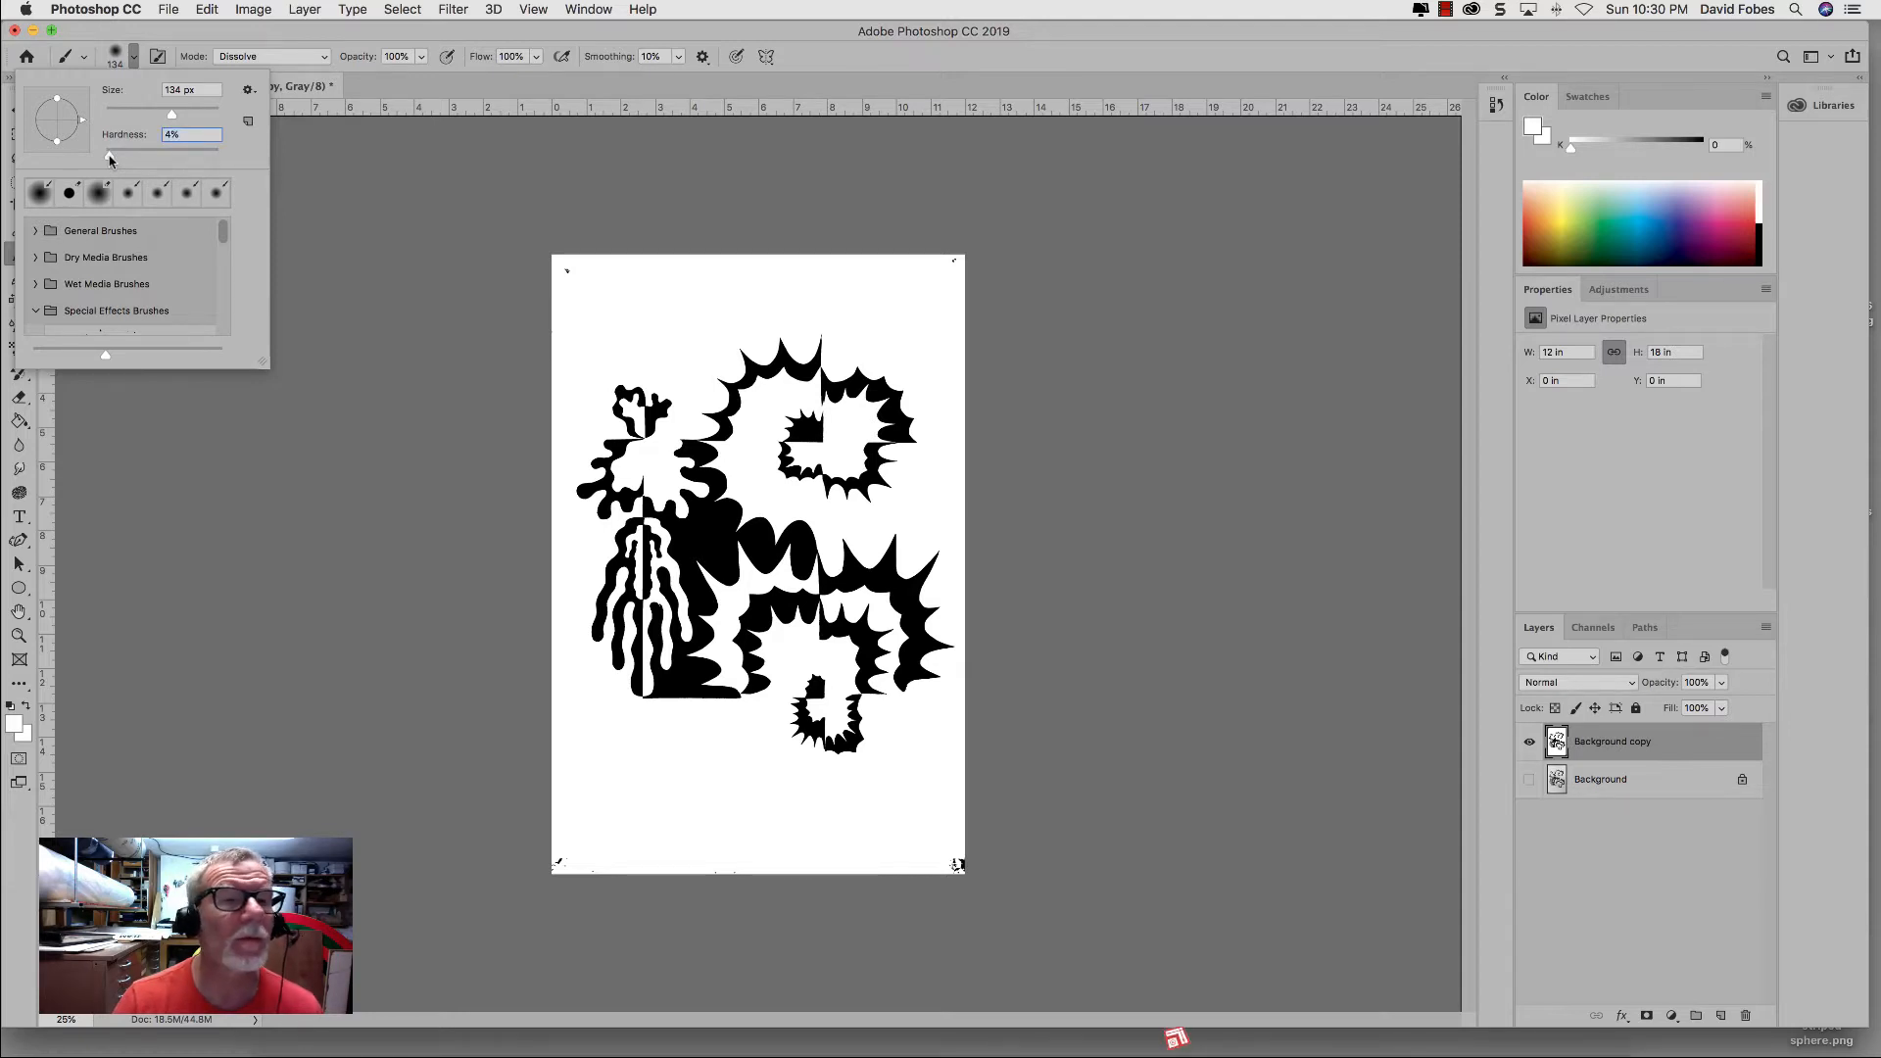
pyautogui.moveTo(110, 159); pyautogui.dragTo(219, 160)
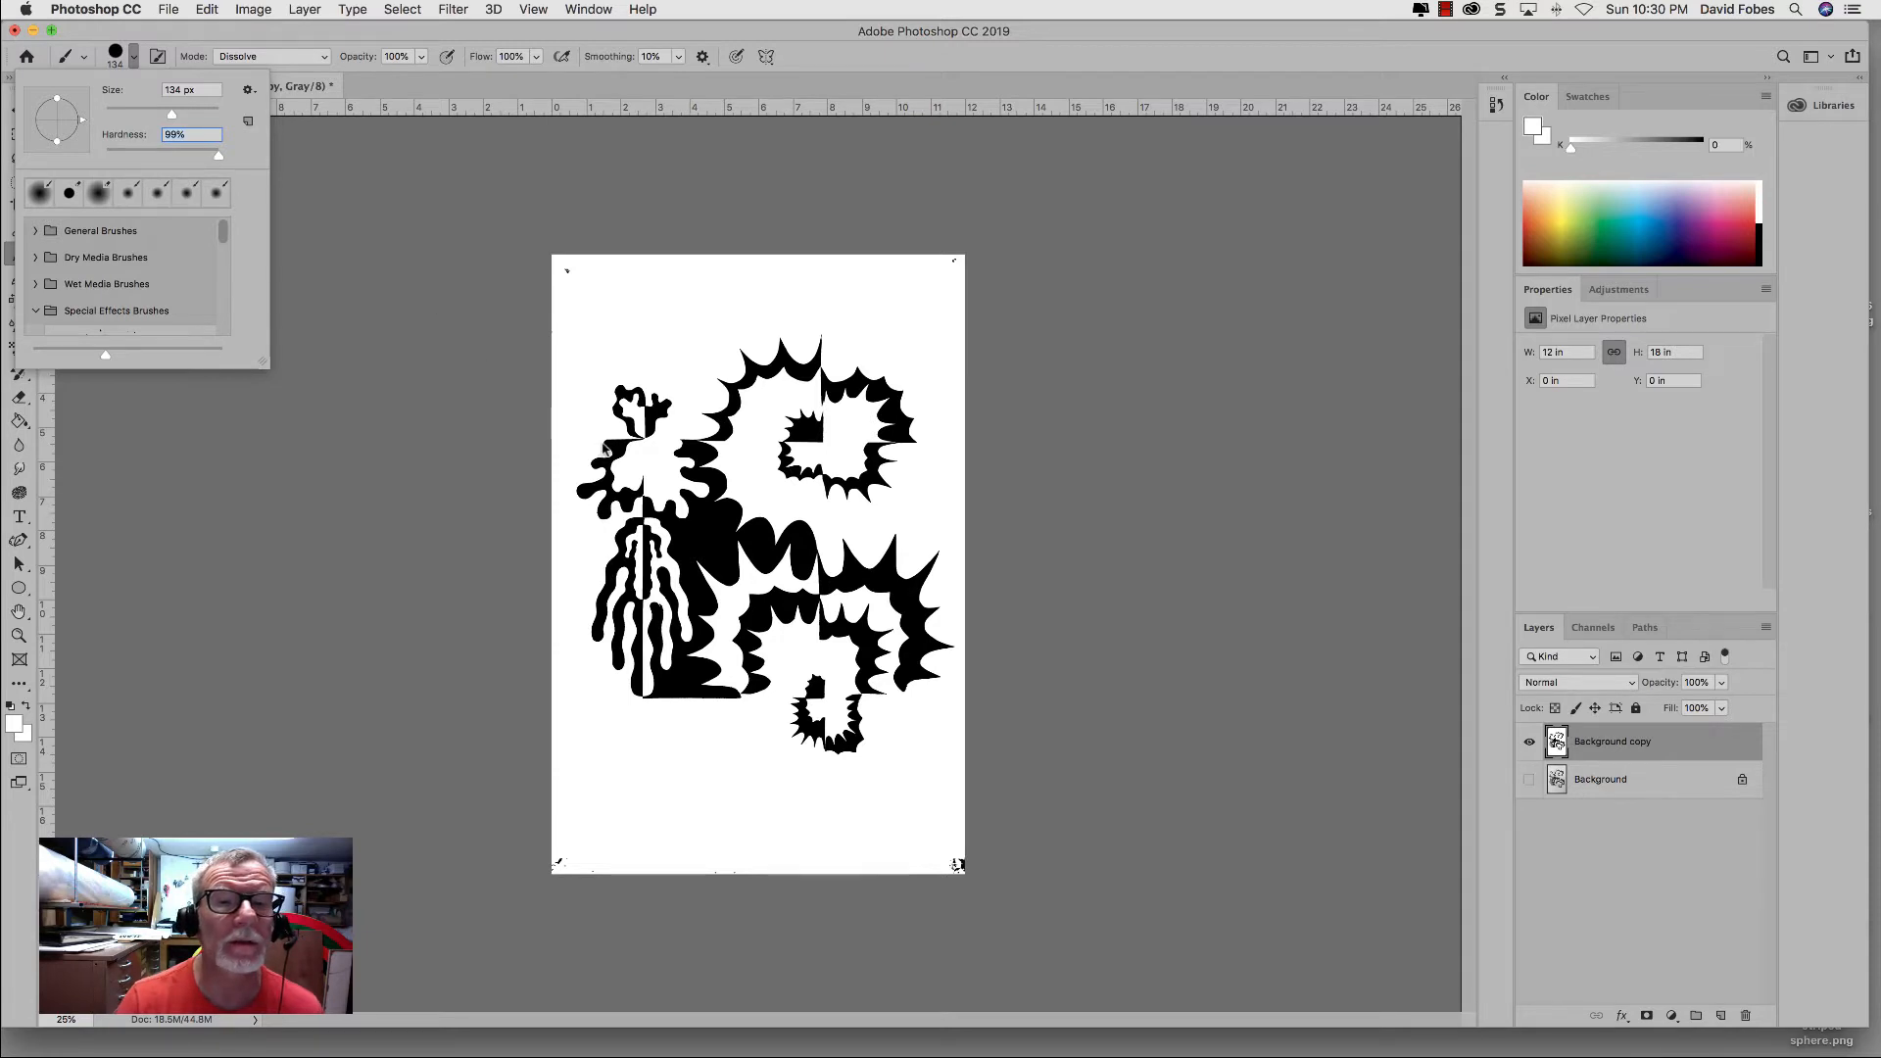
pyautogui.press('Return')
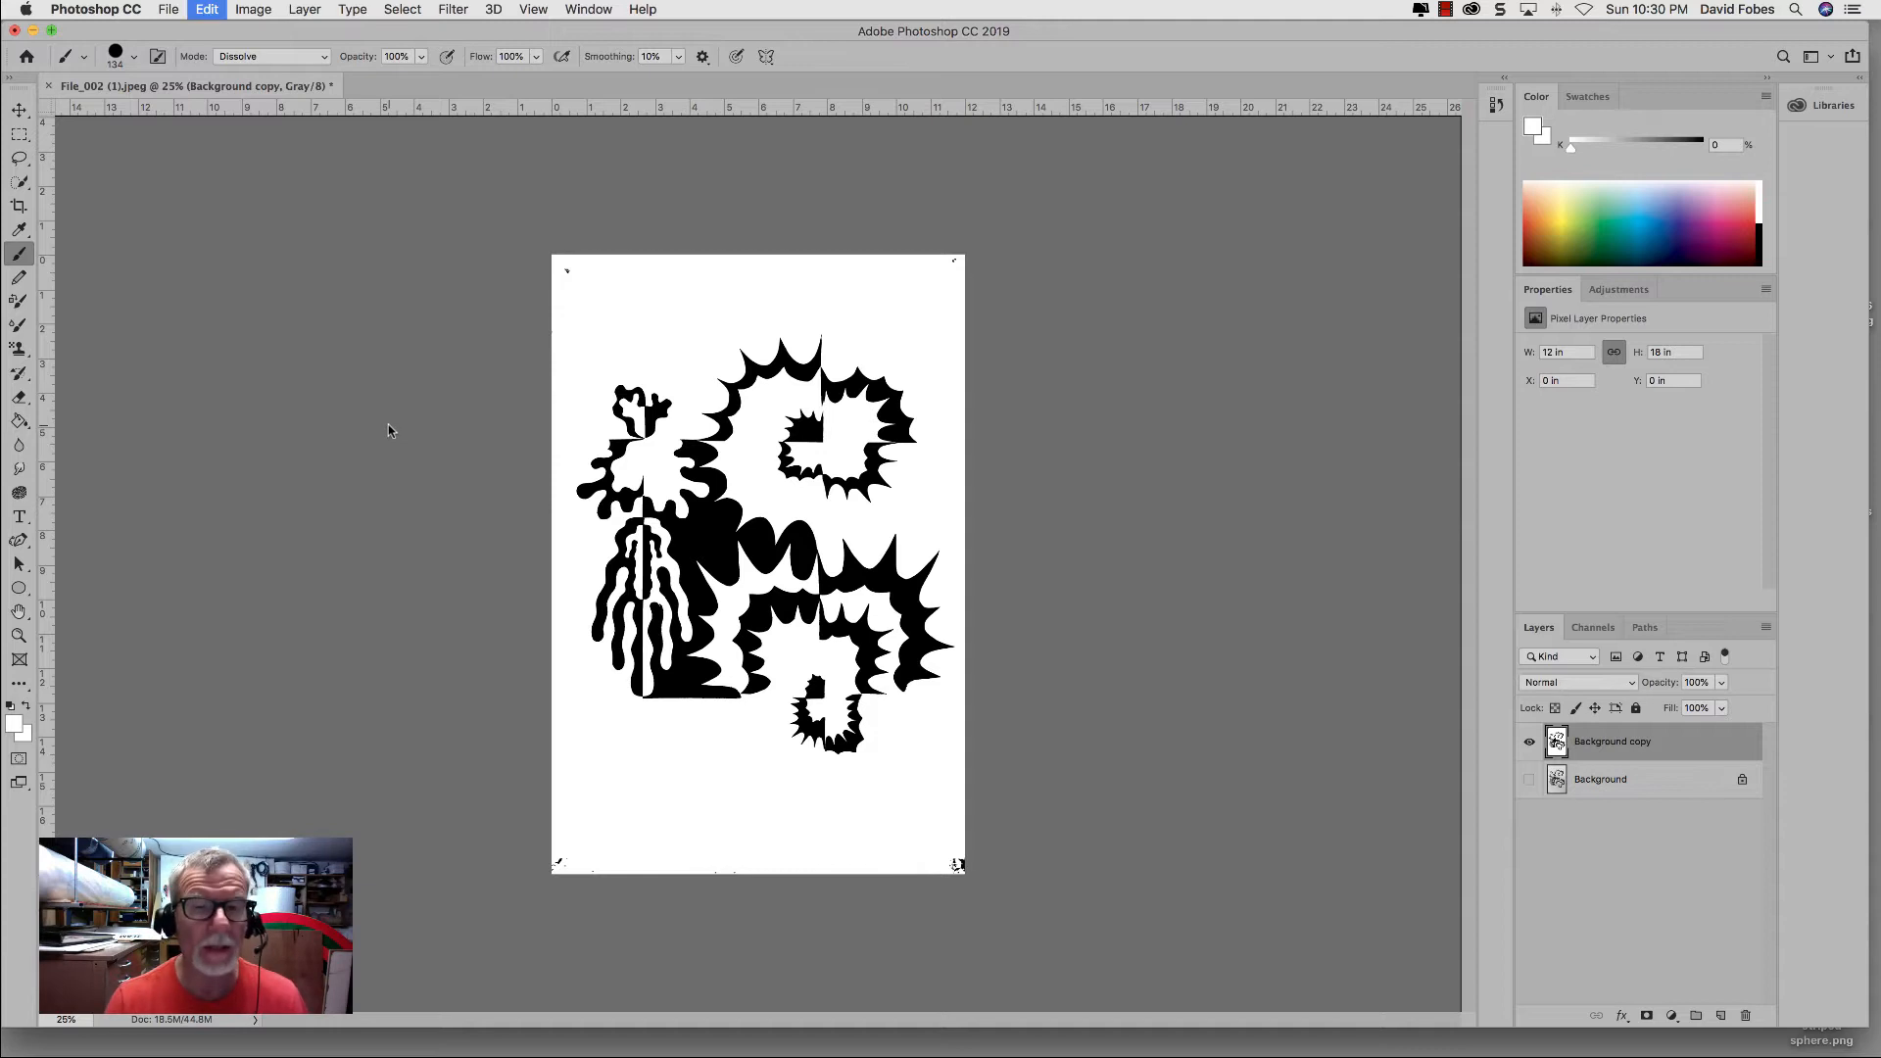
# Step: Set the brush hardness to 0% and test it with a single white dab on the drawing's central black shape
pyautogui.click(134, 57)
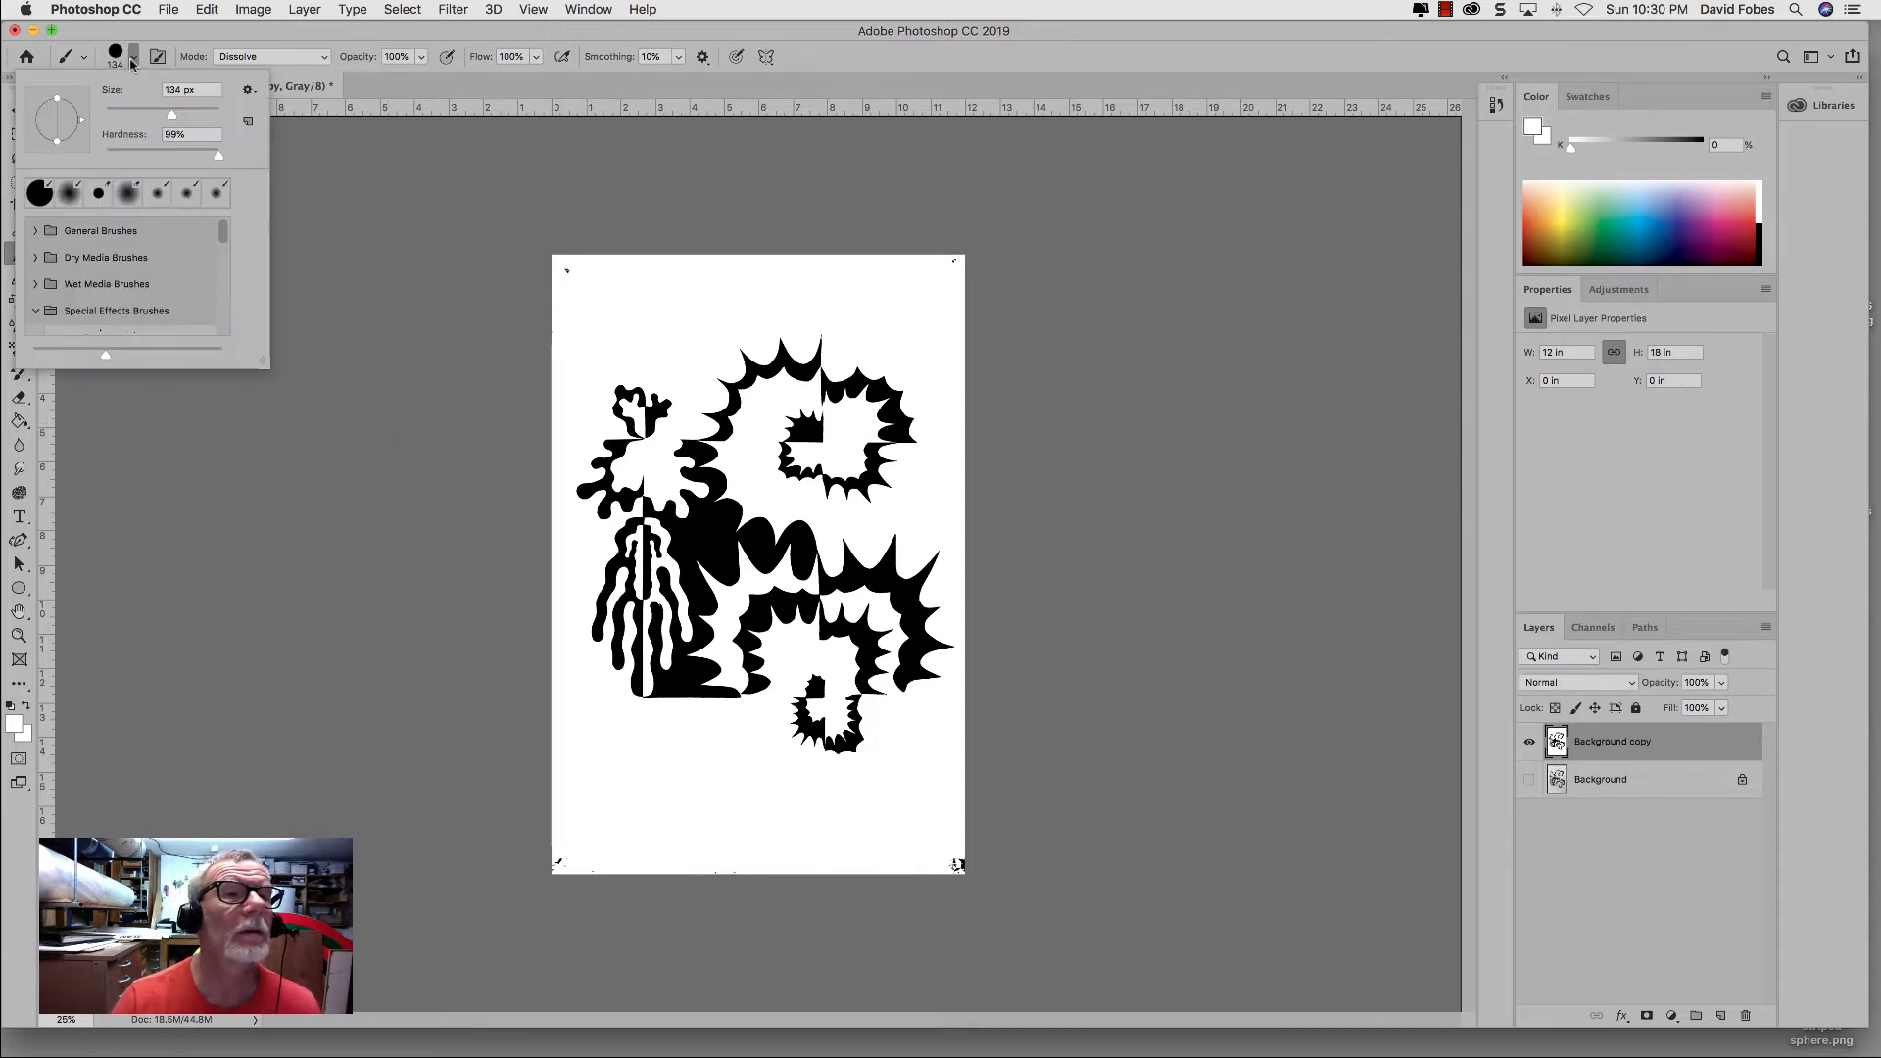
pyautogui.moveTo(205, 156); pyautogui.dragTo(103, 156)
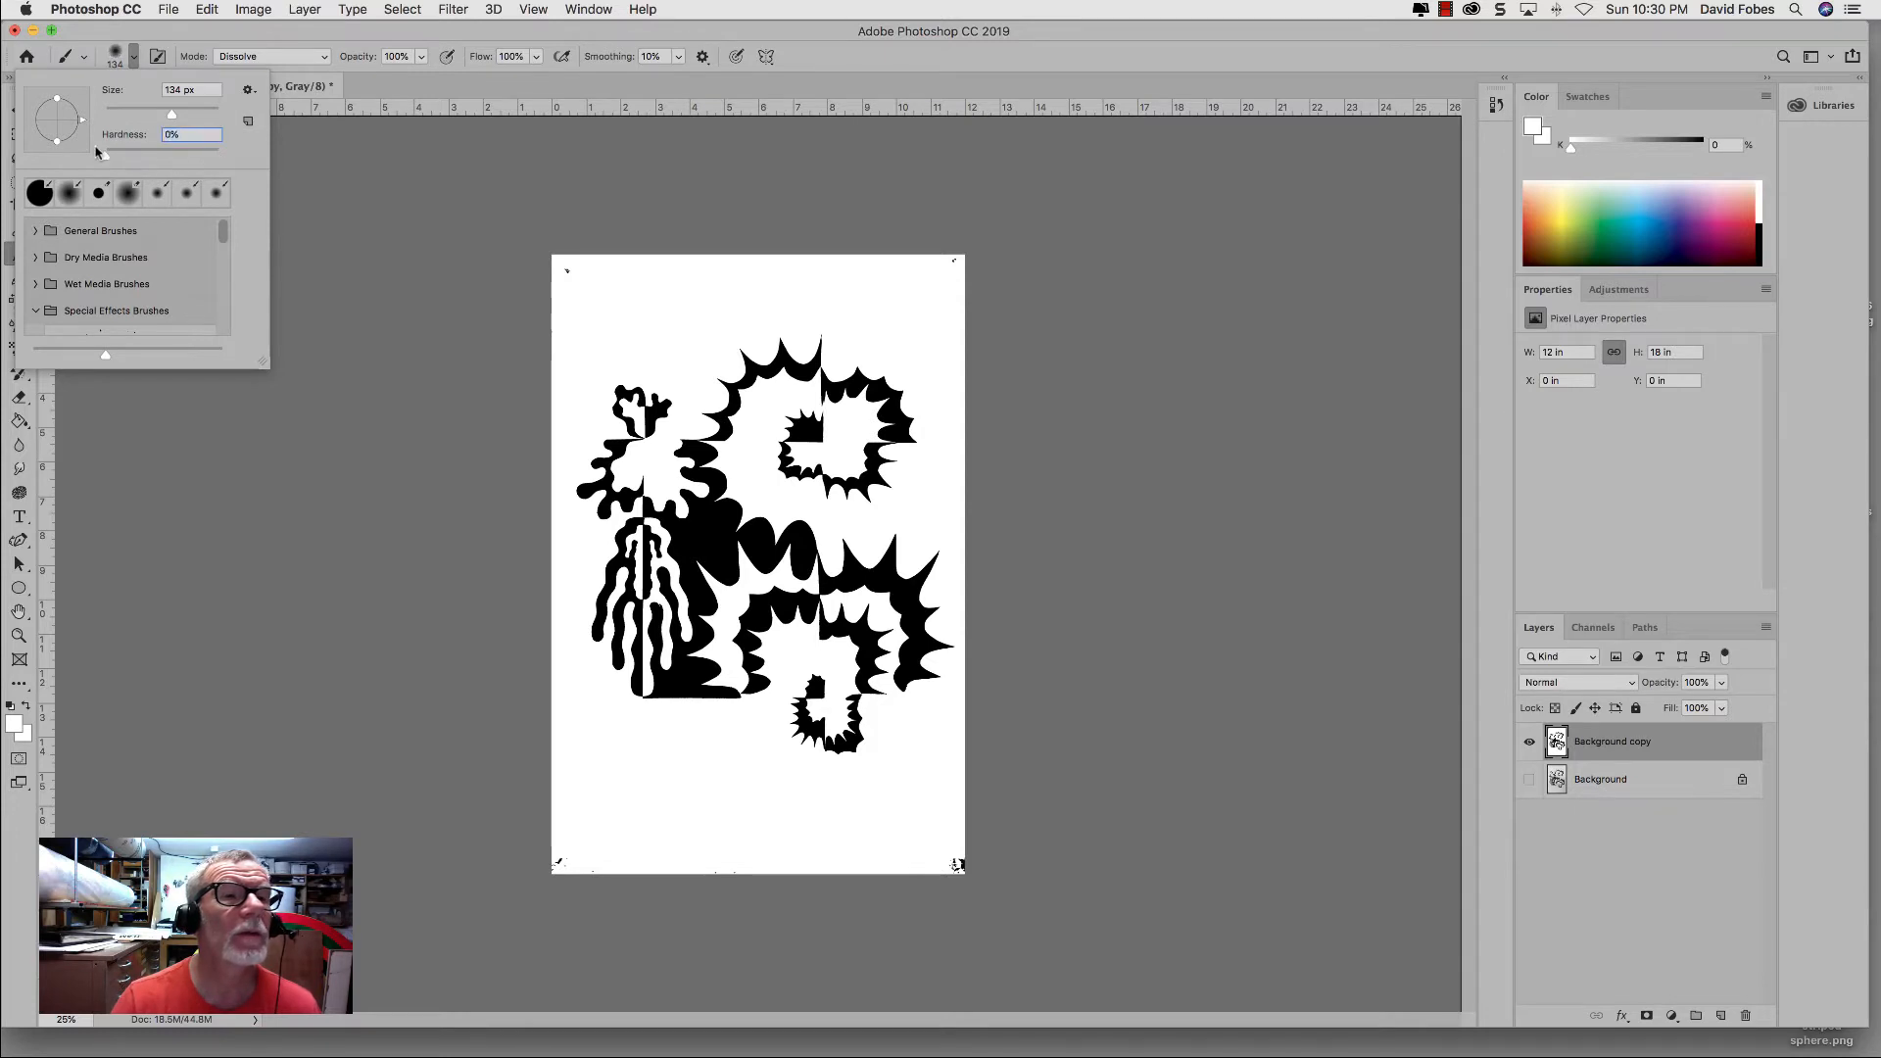
pyautogui.click(703, 533)
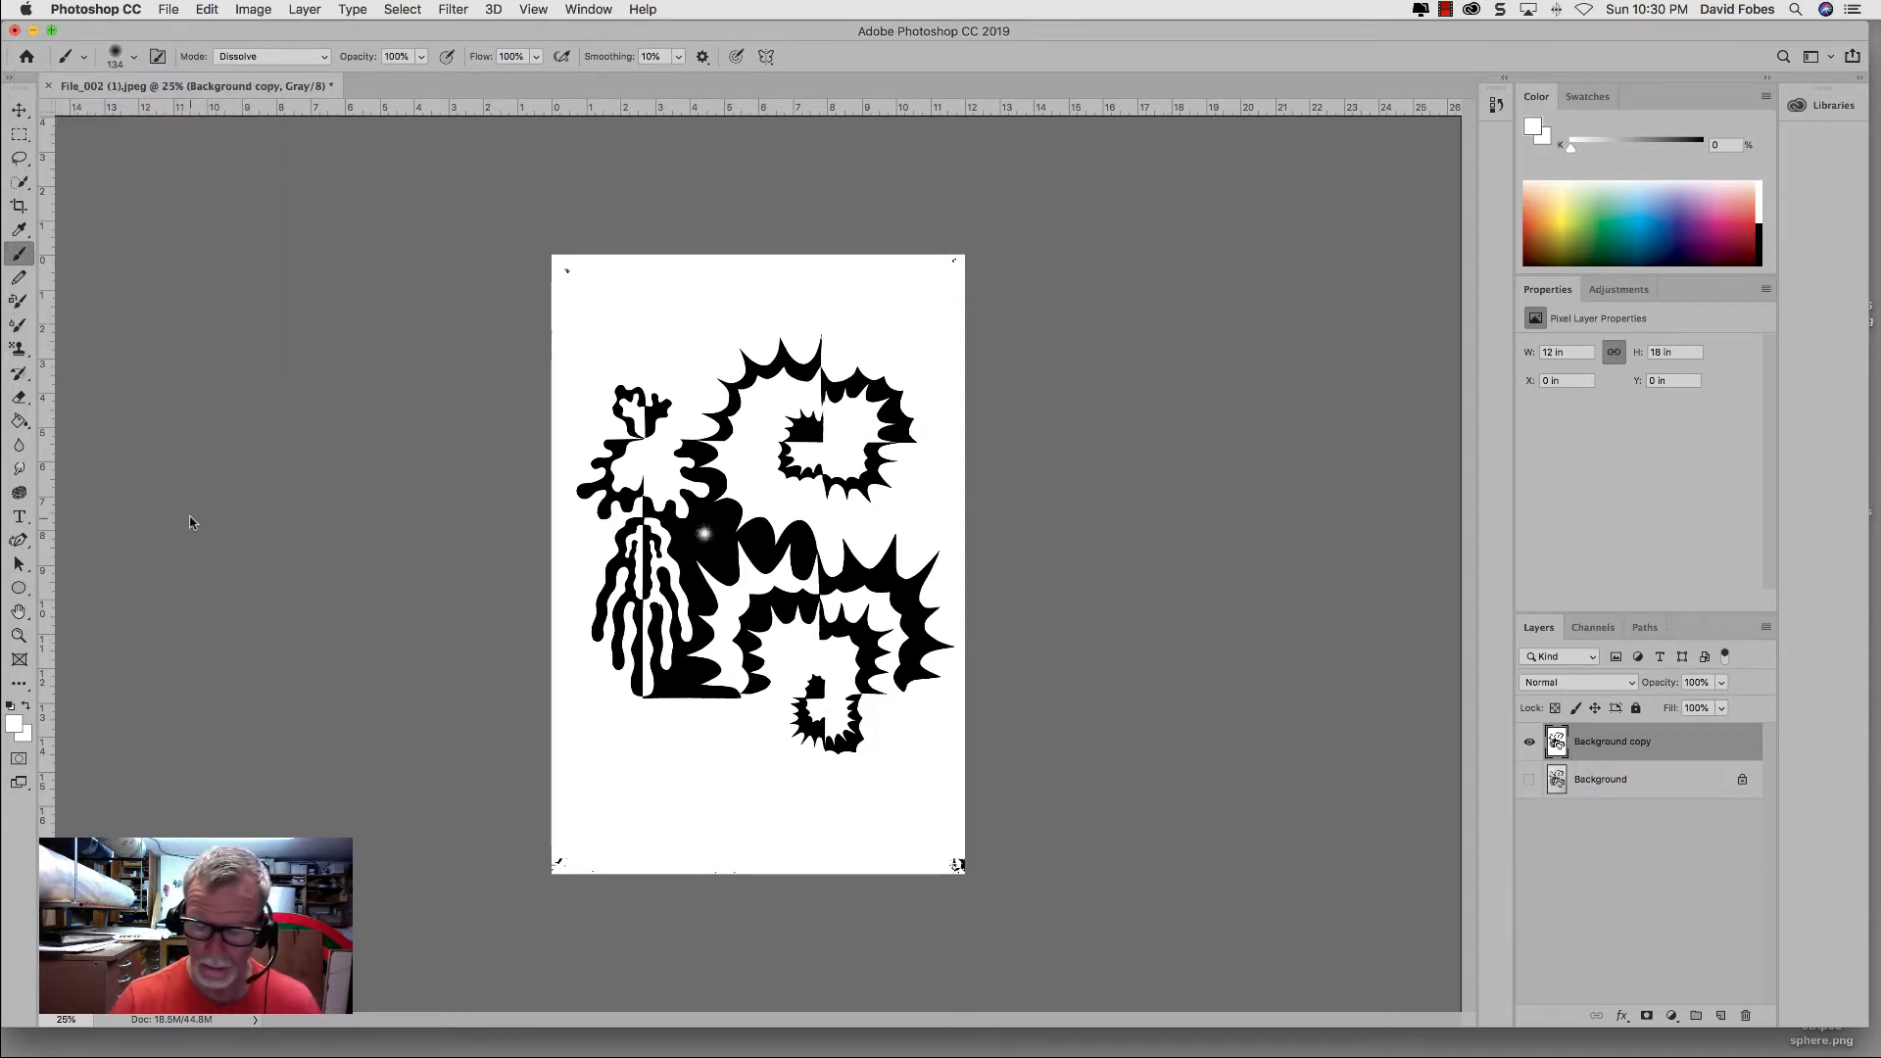
pyautogui.press('super+equal')
pyautogui.press('super+equal')
pyautogui.press('super+equal')
pyautogui.press('super+equal')
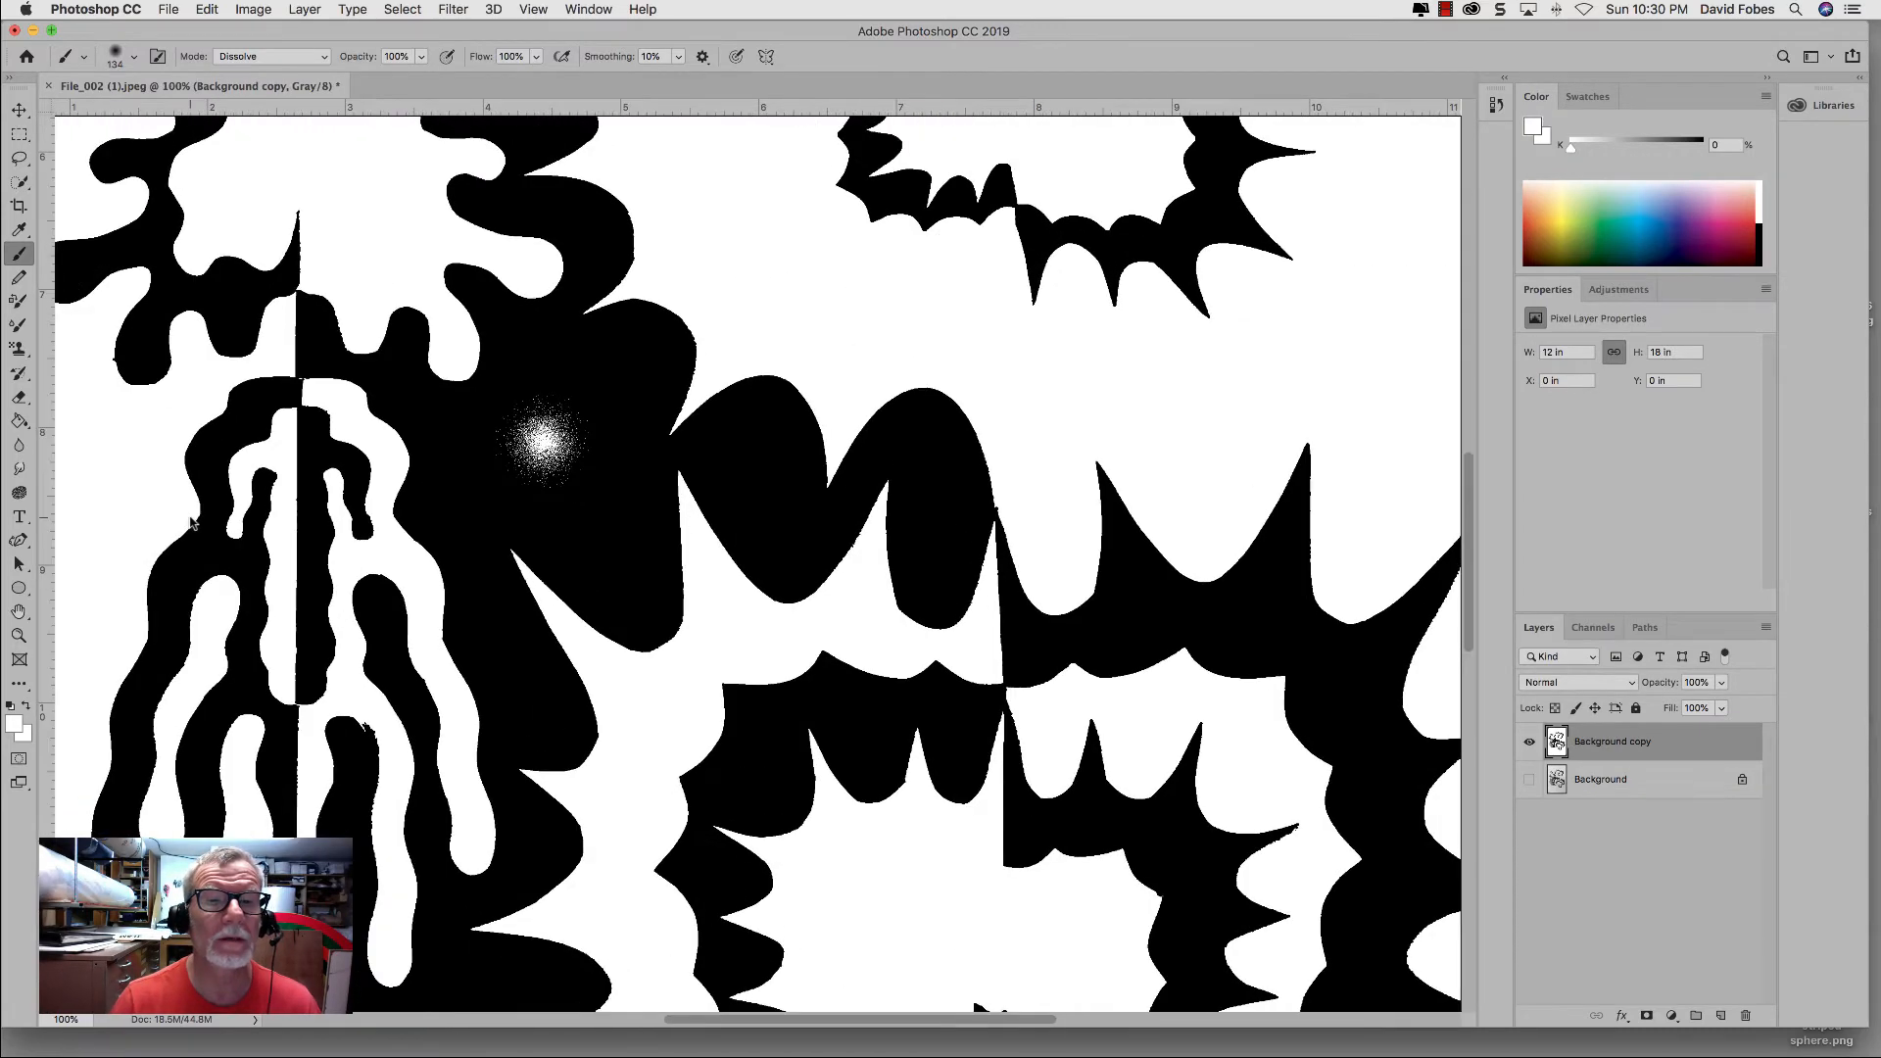
pyautogui.press('super+minus')
pyautogui.press('super+minus')
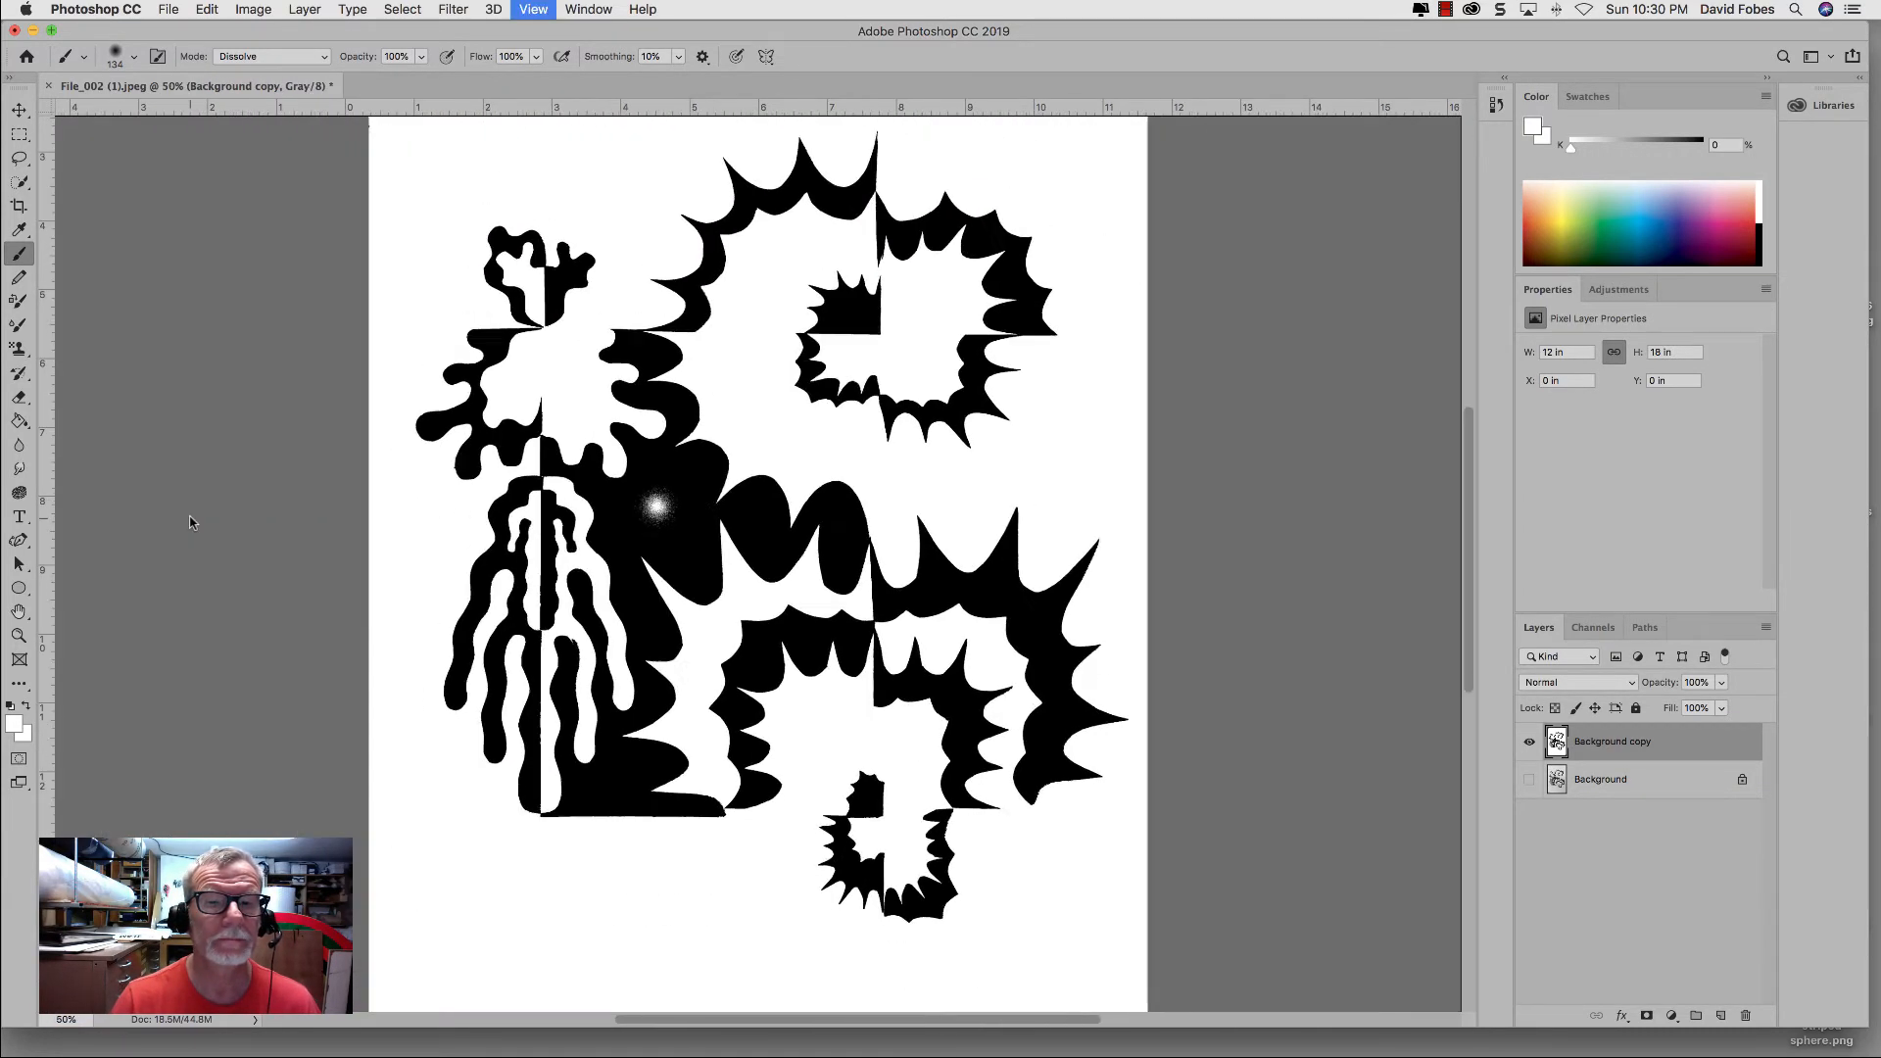
pyautogui.press('super+minus')
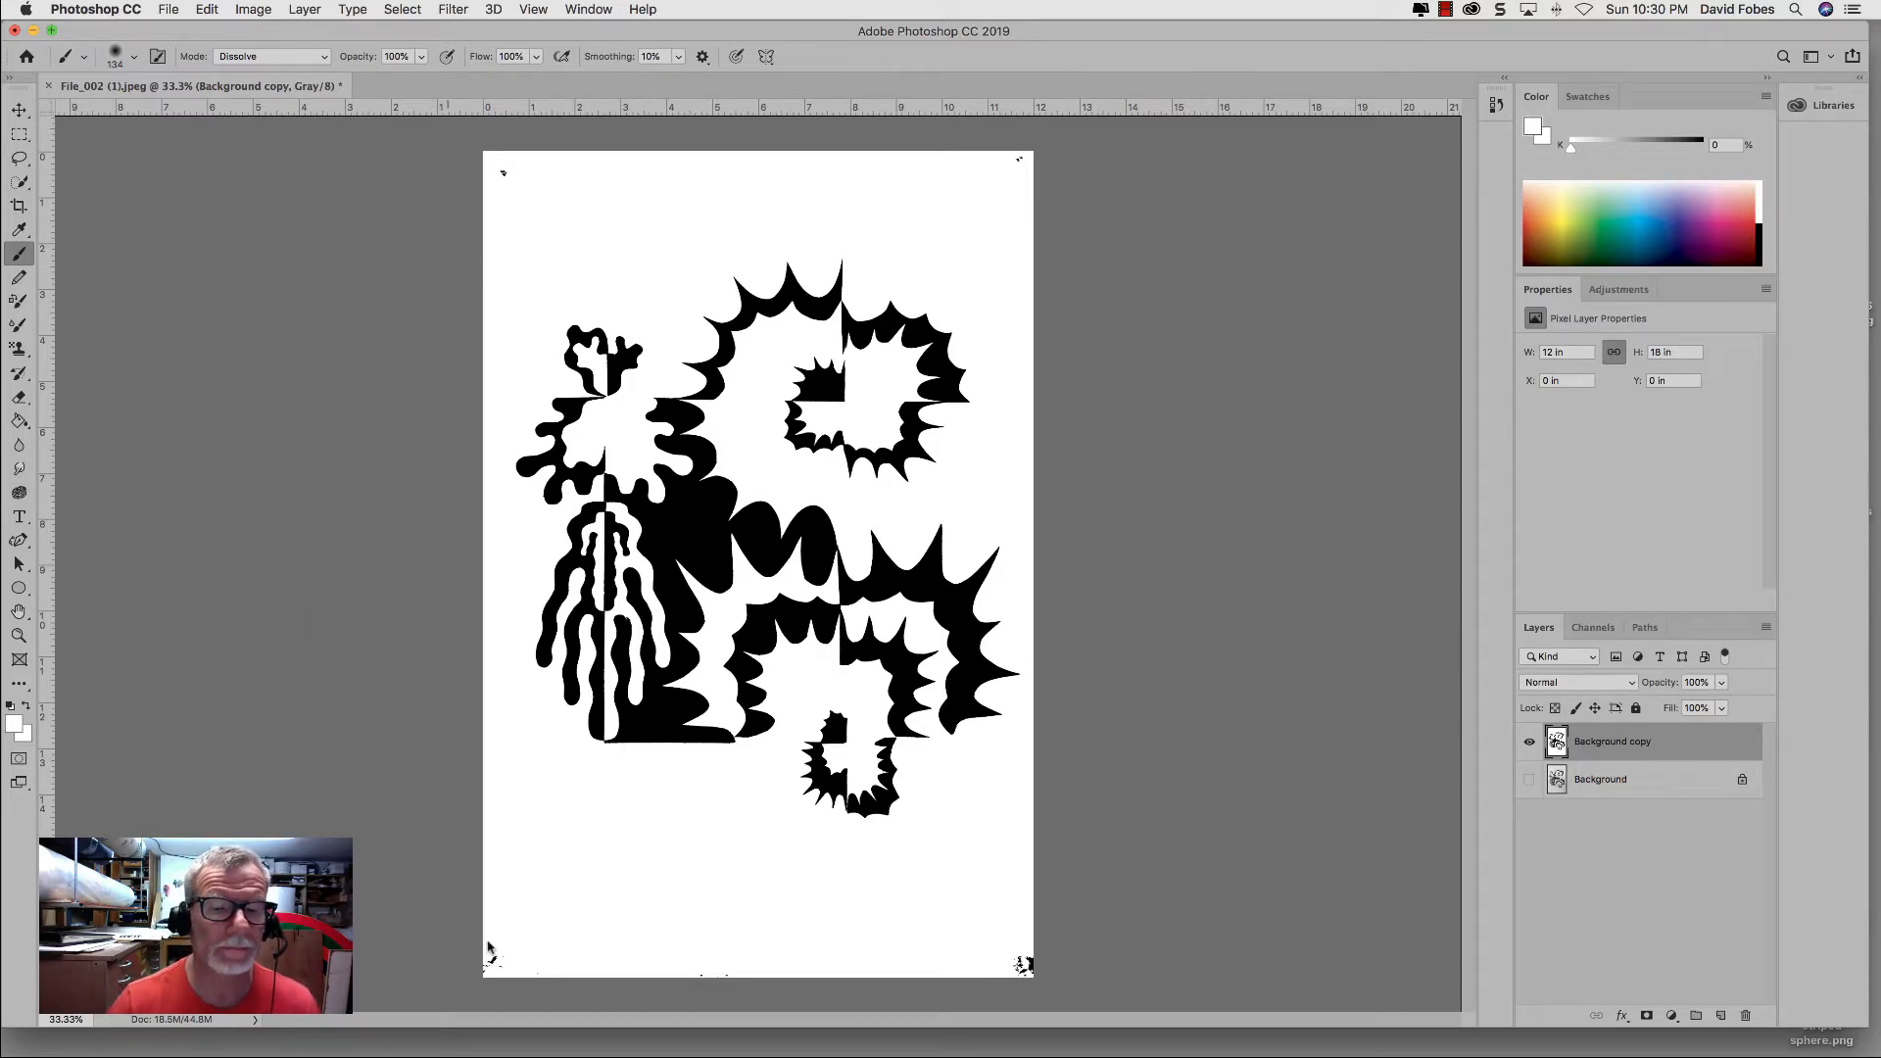
# Step: Paint white over the stray black marks in the four corners of the page
pyautogui.moveTo(488, 941)
pyautogui.mouseDown()
pyautogui.moveTo(517, 966)
pyautogui.moveTo(471, 965)
pyautogui.moveTo(522, 967)
pyautogui.moveTo(478, 958)
pyautogui.mouseUp()
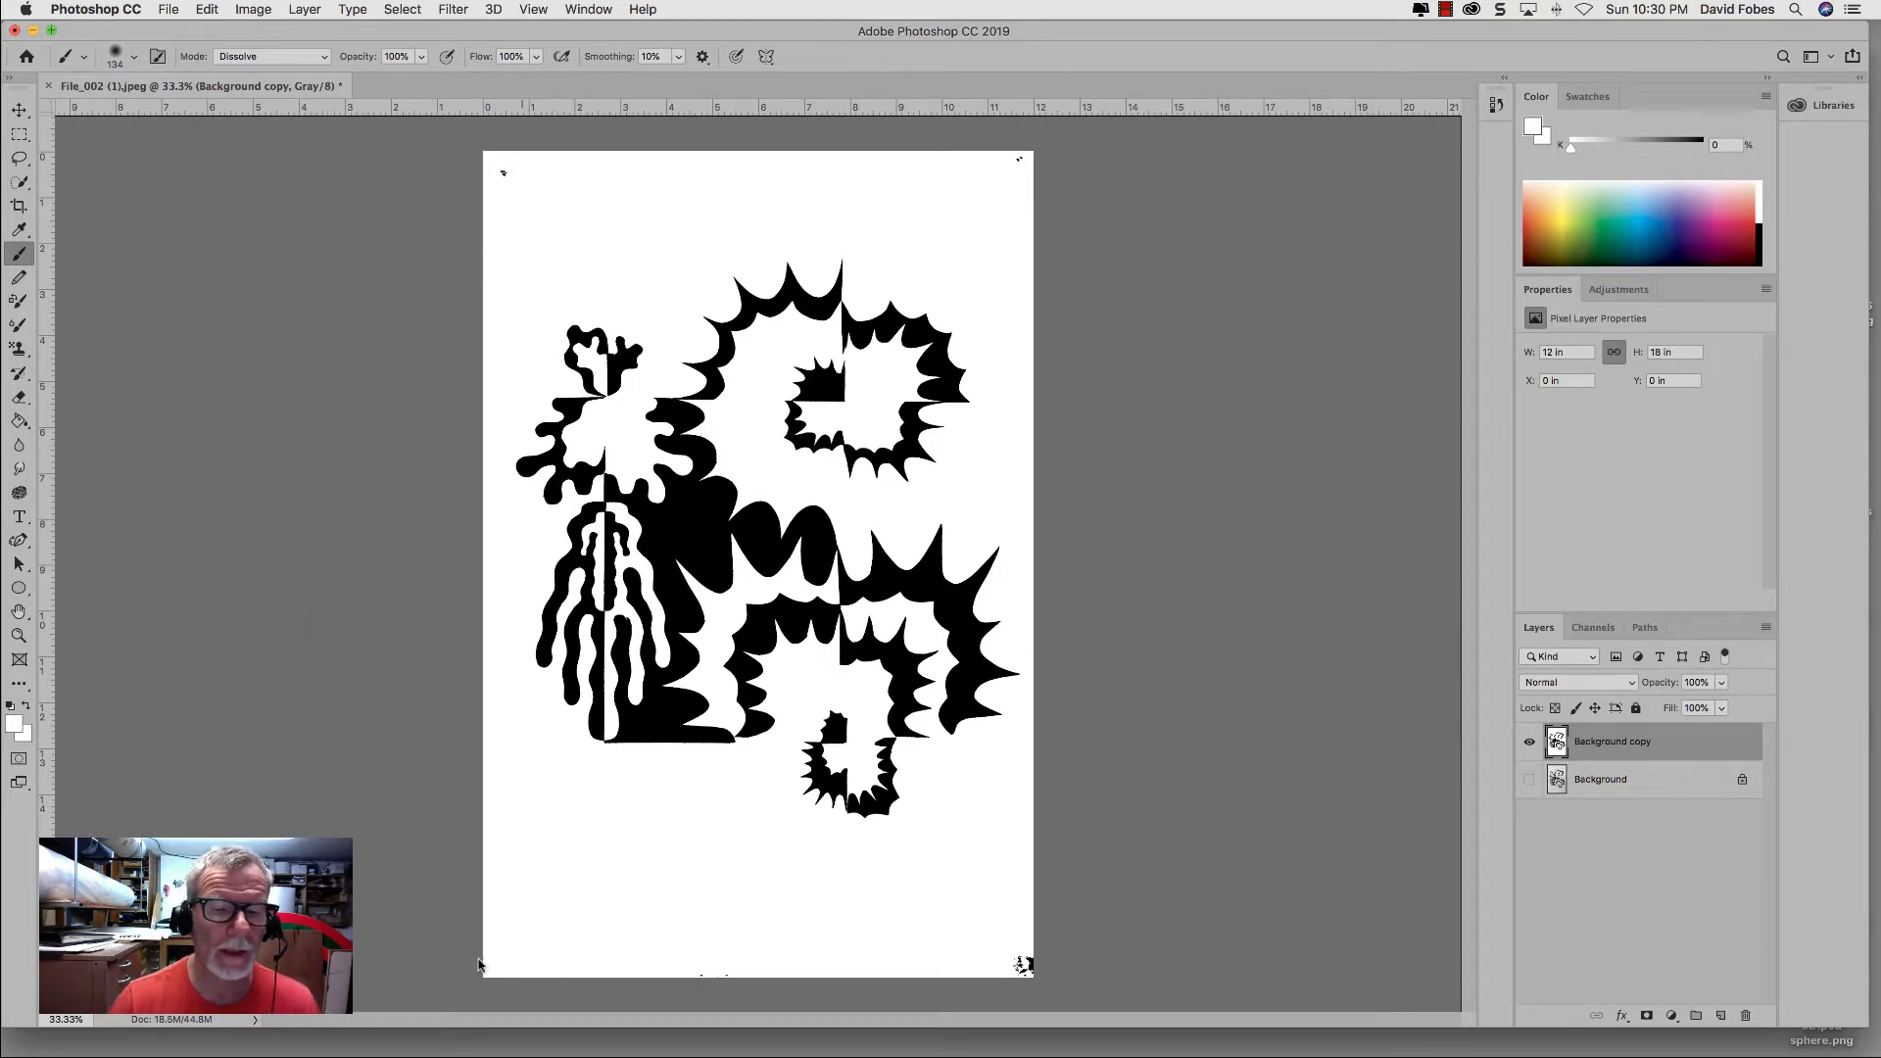
pyautogui.moveTo(1017, 967); pyautogui.dragTo(1036, 985)
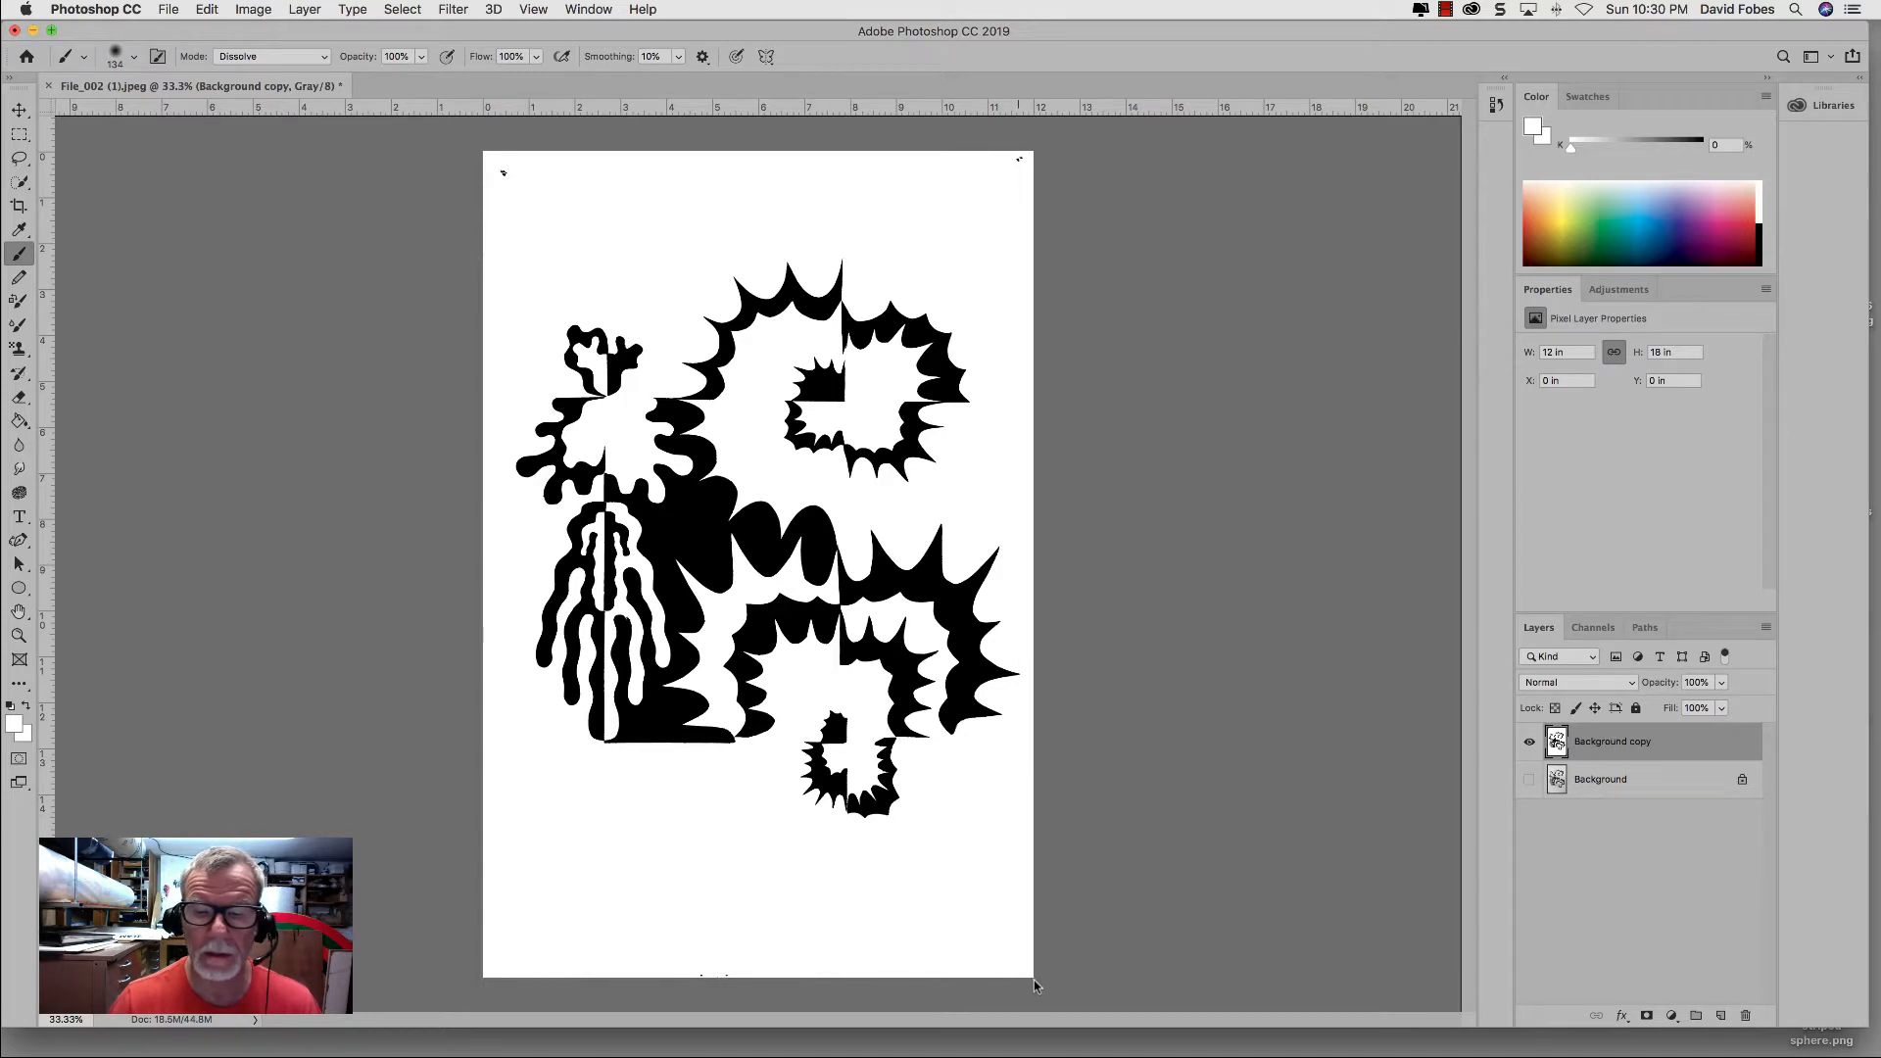
pyautogui.moveTo(1029, 162); pyautogui.dragTo(1002, 159)
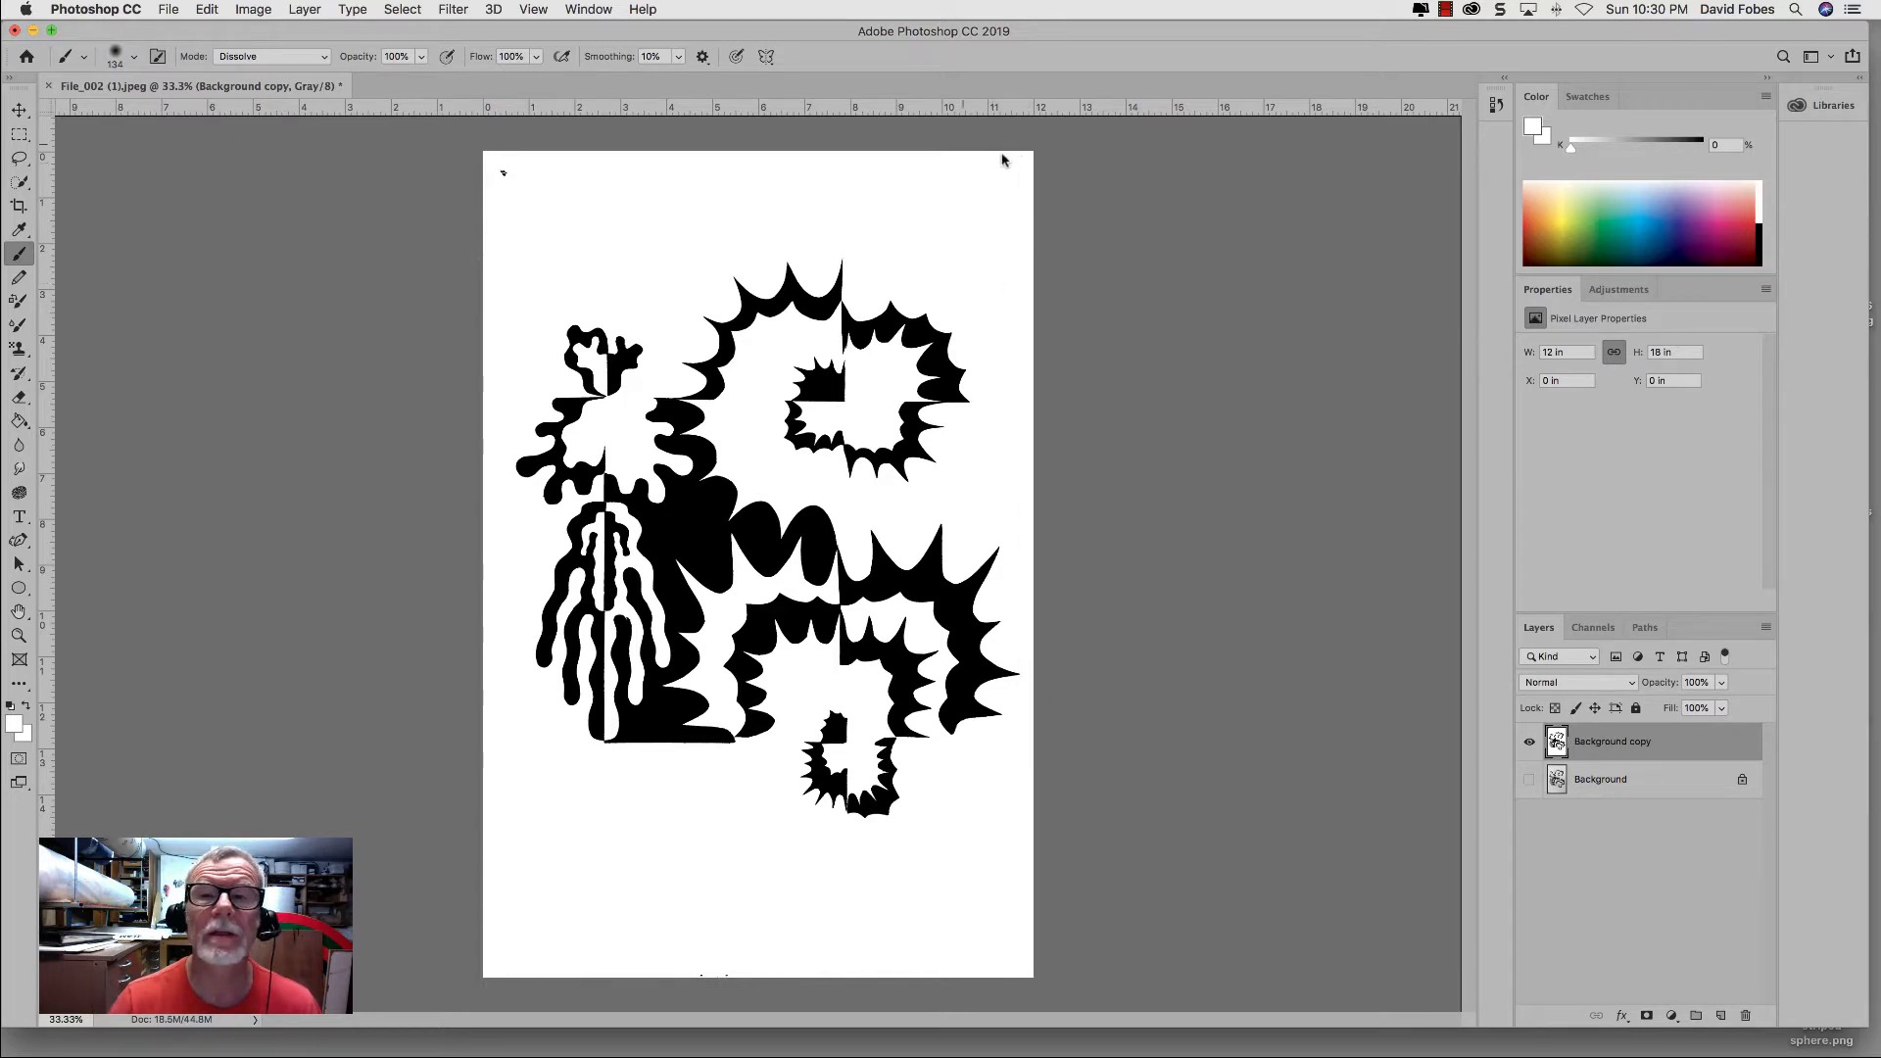
pyautogui.click(500, 171)
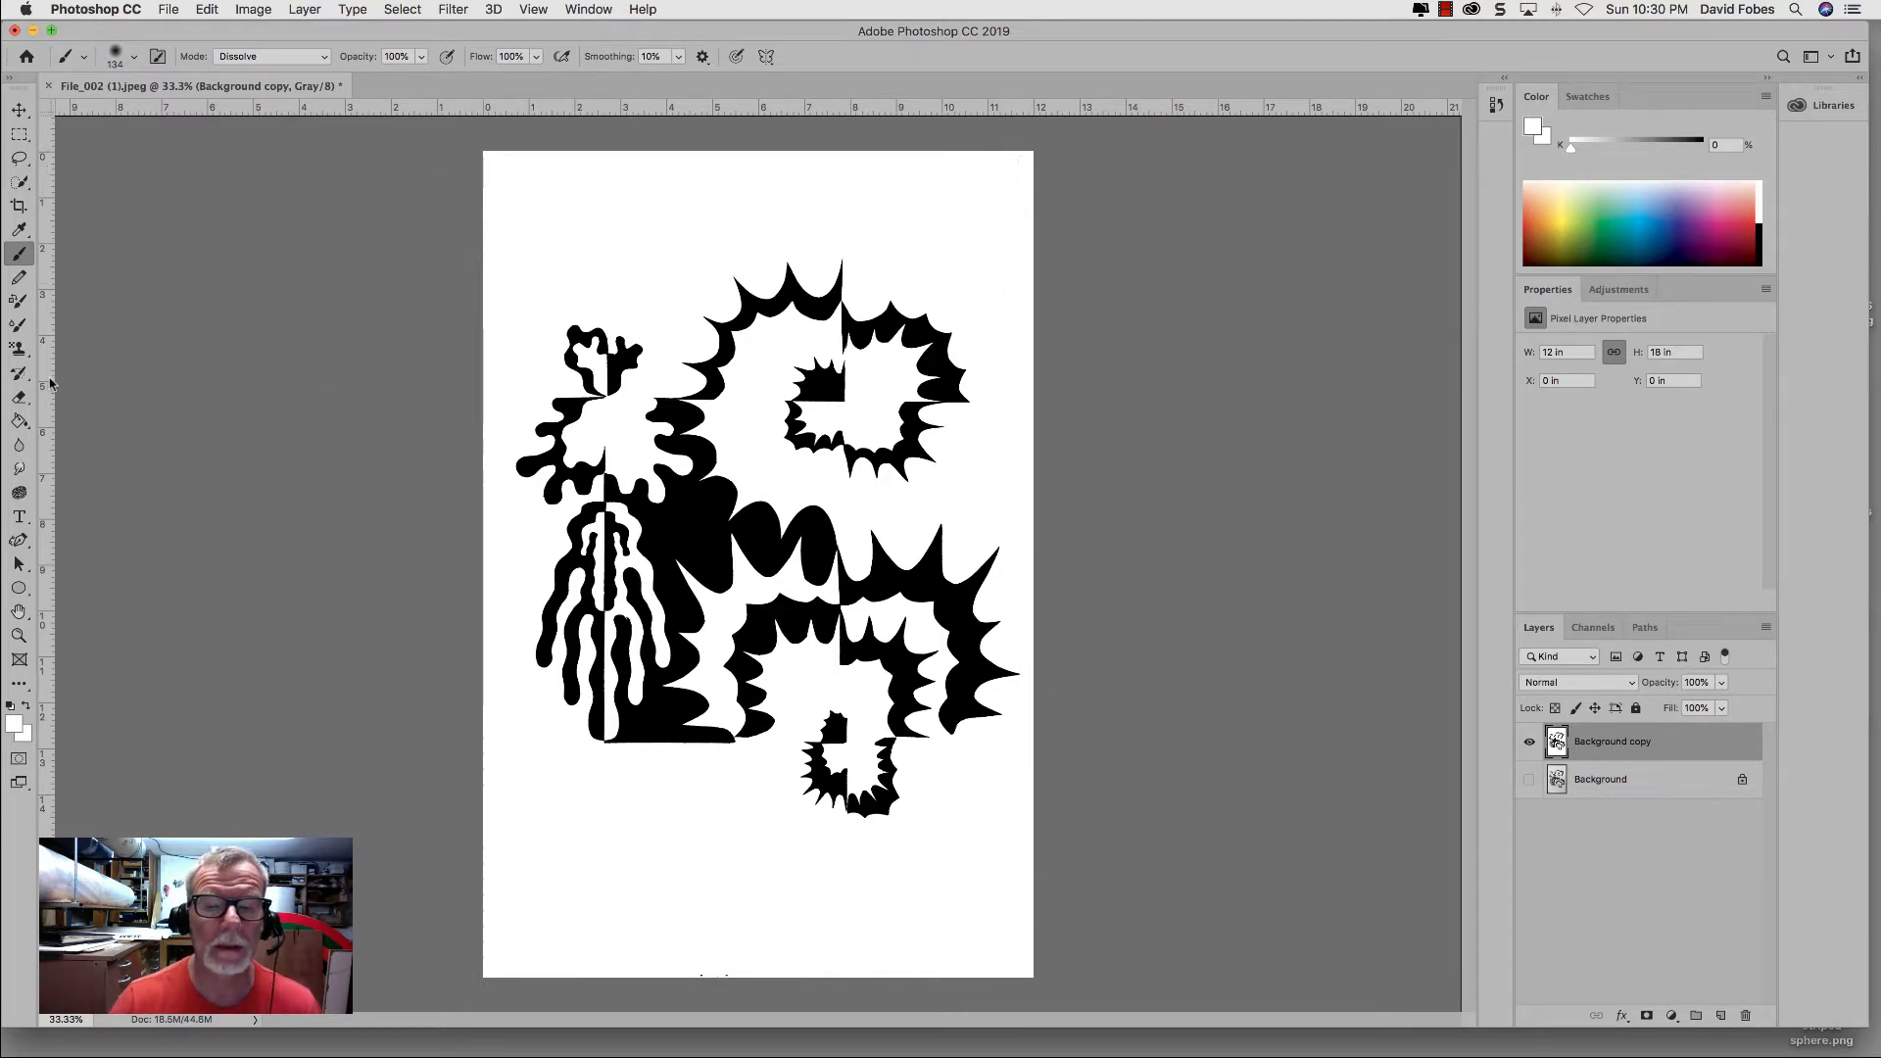
# Step: Save the document to the Desktop in Photoshop format as symm_1.psd with its layers
pyautogui.click(172, 9)
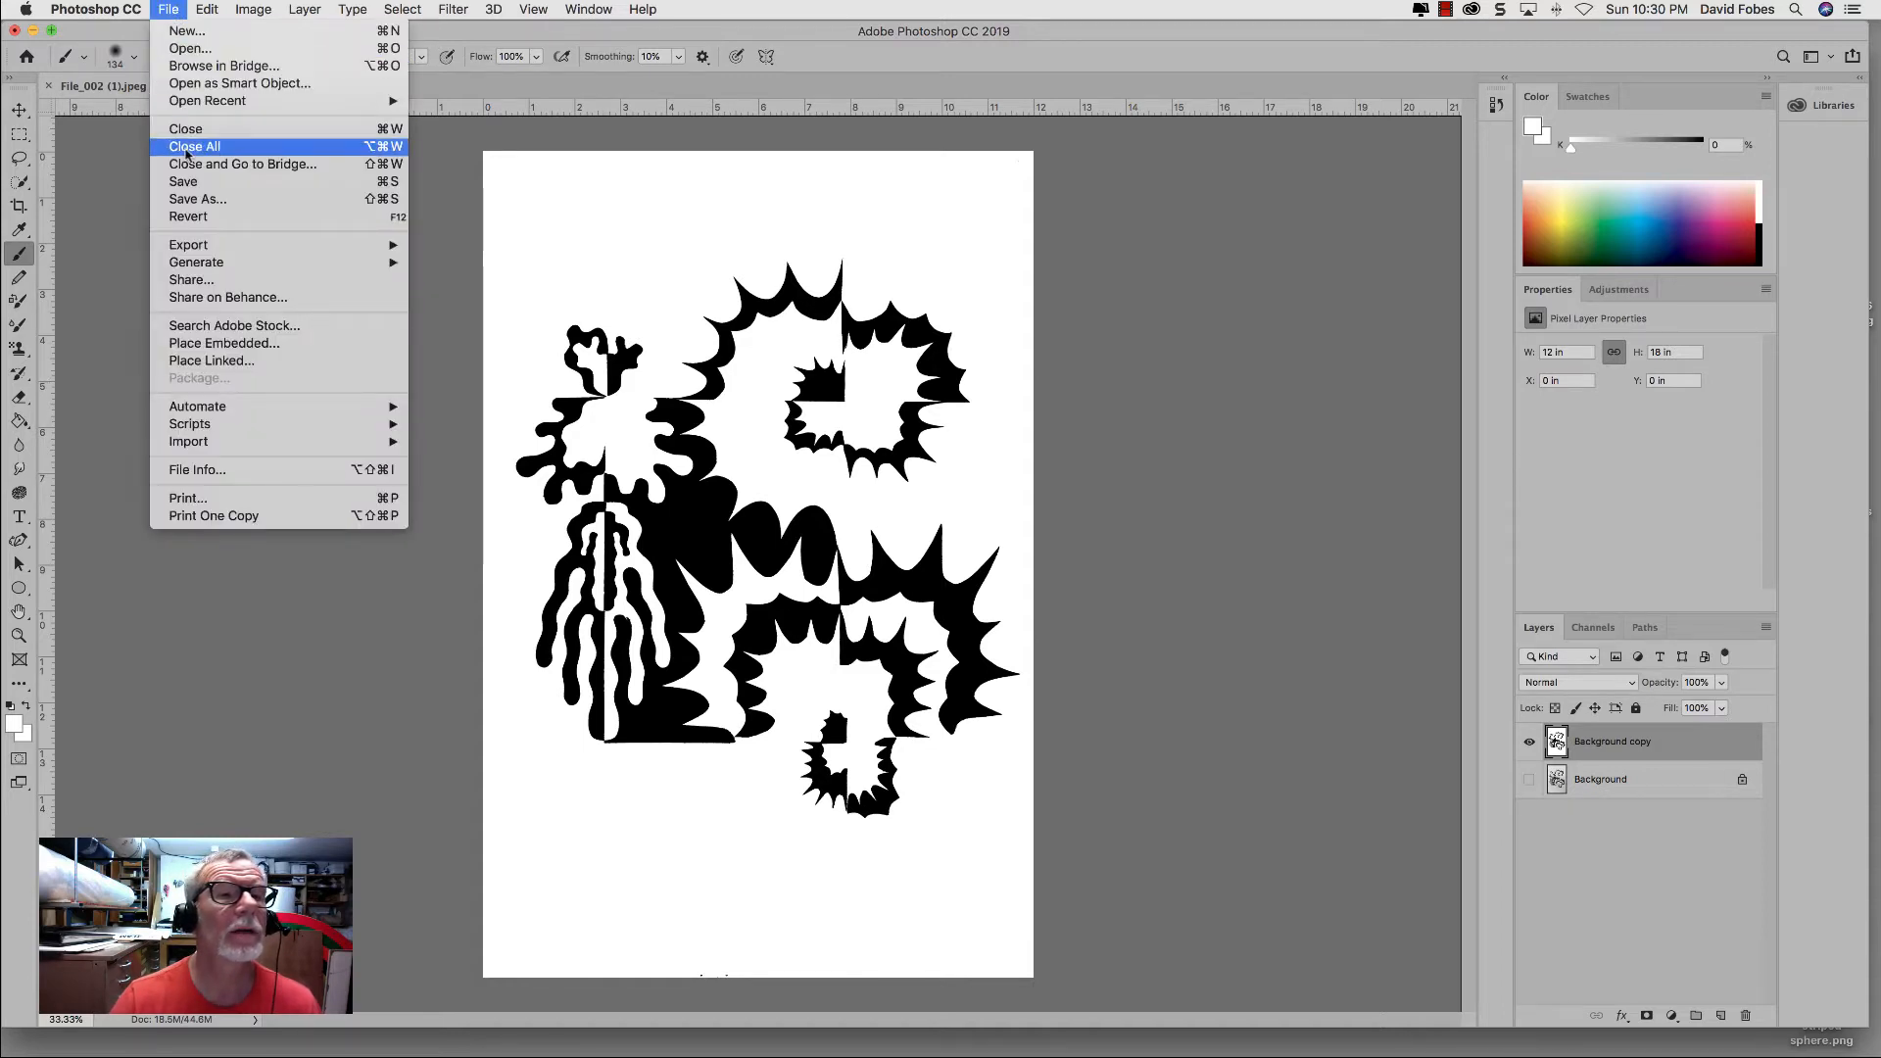
pyautogui.click(191, 199)
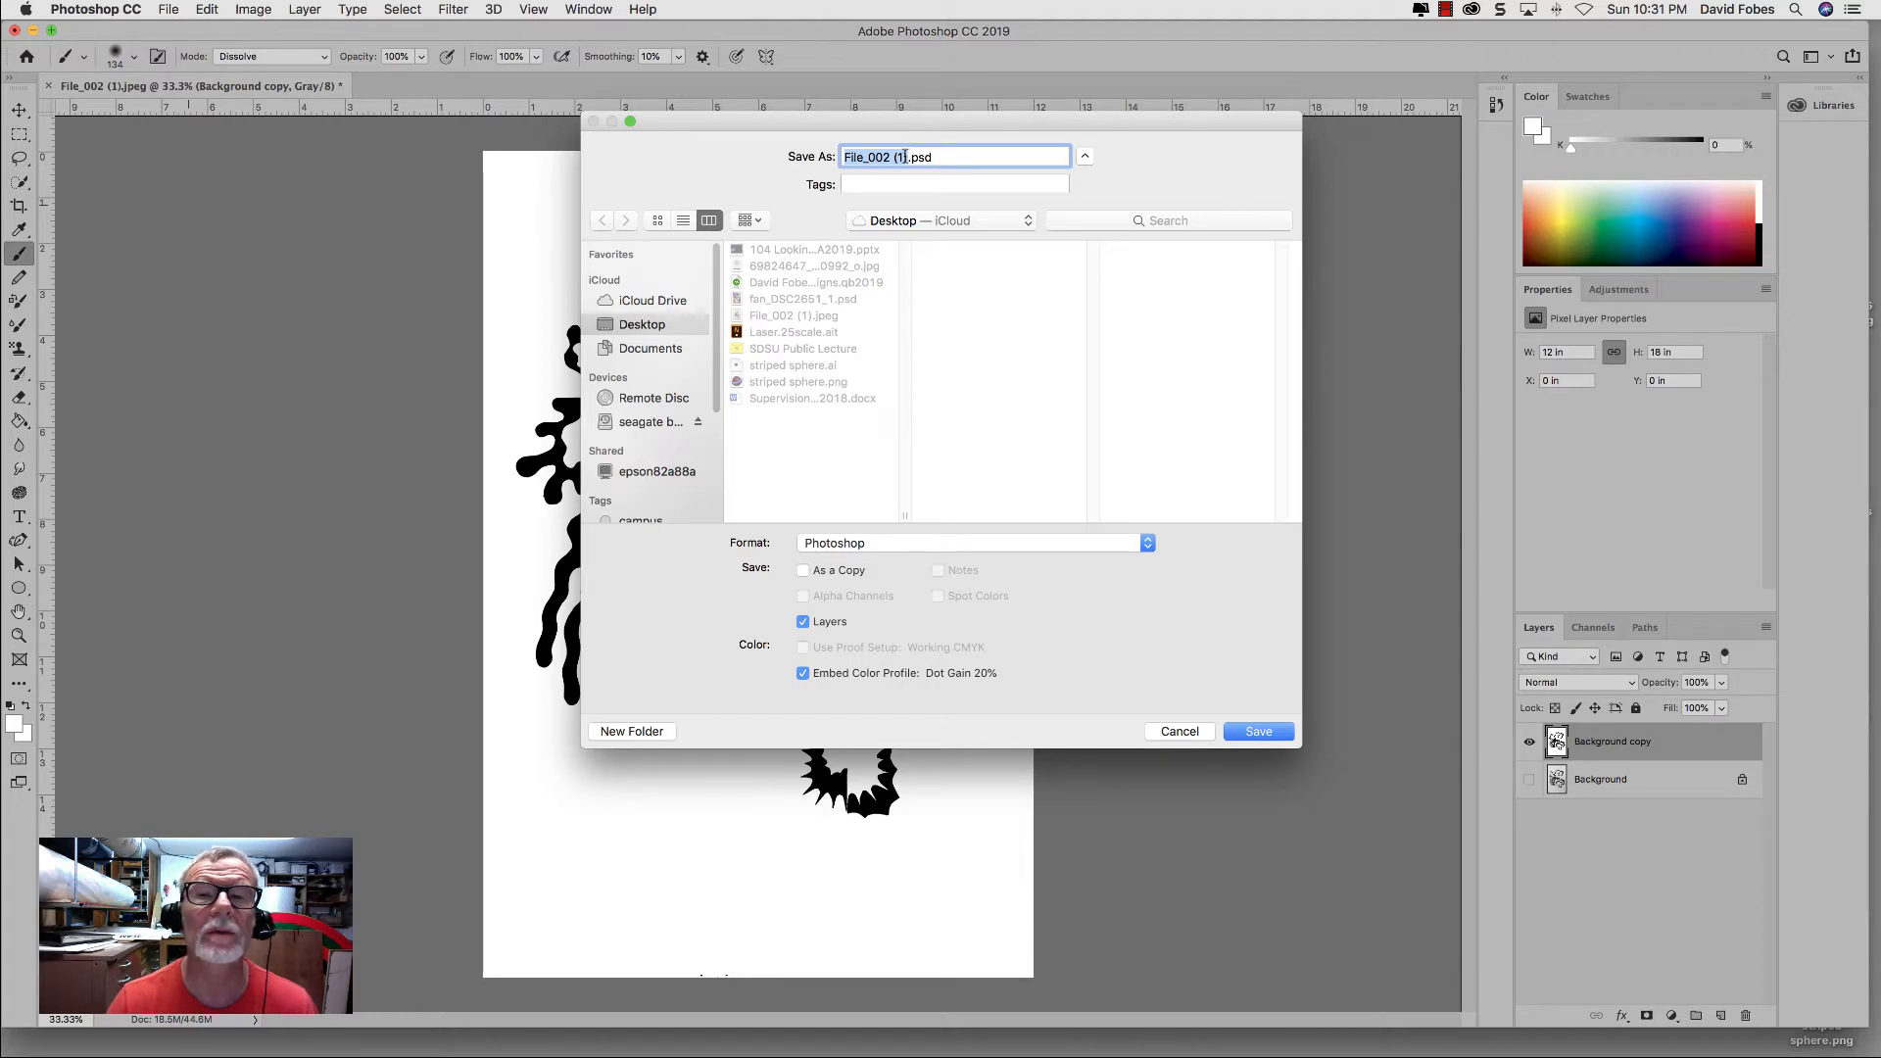
pyautogui.click(907, 157)
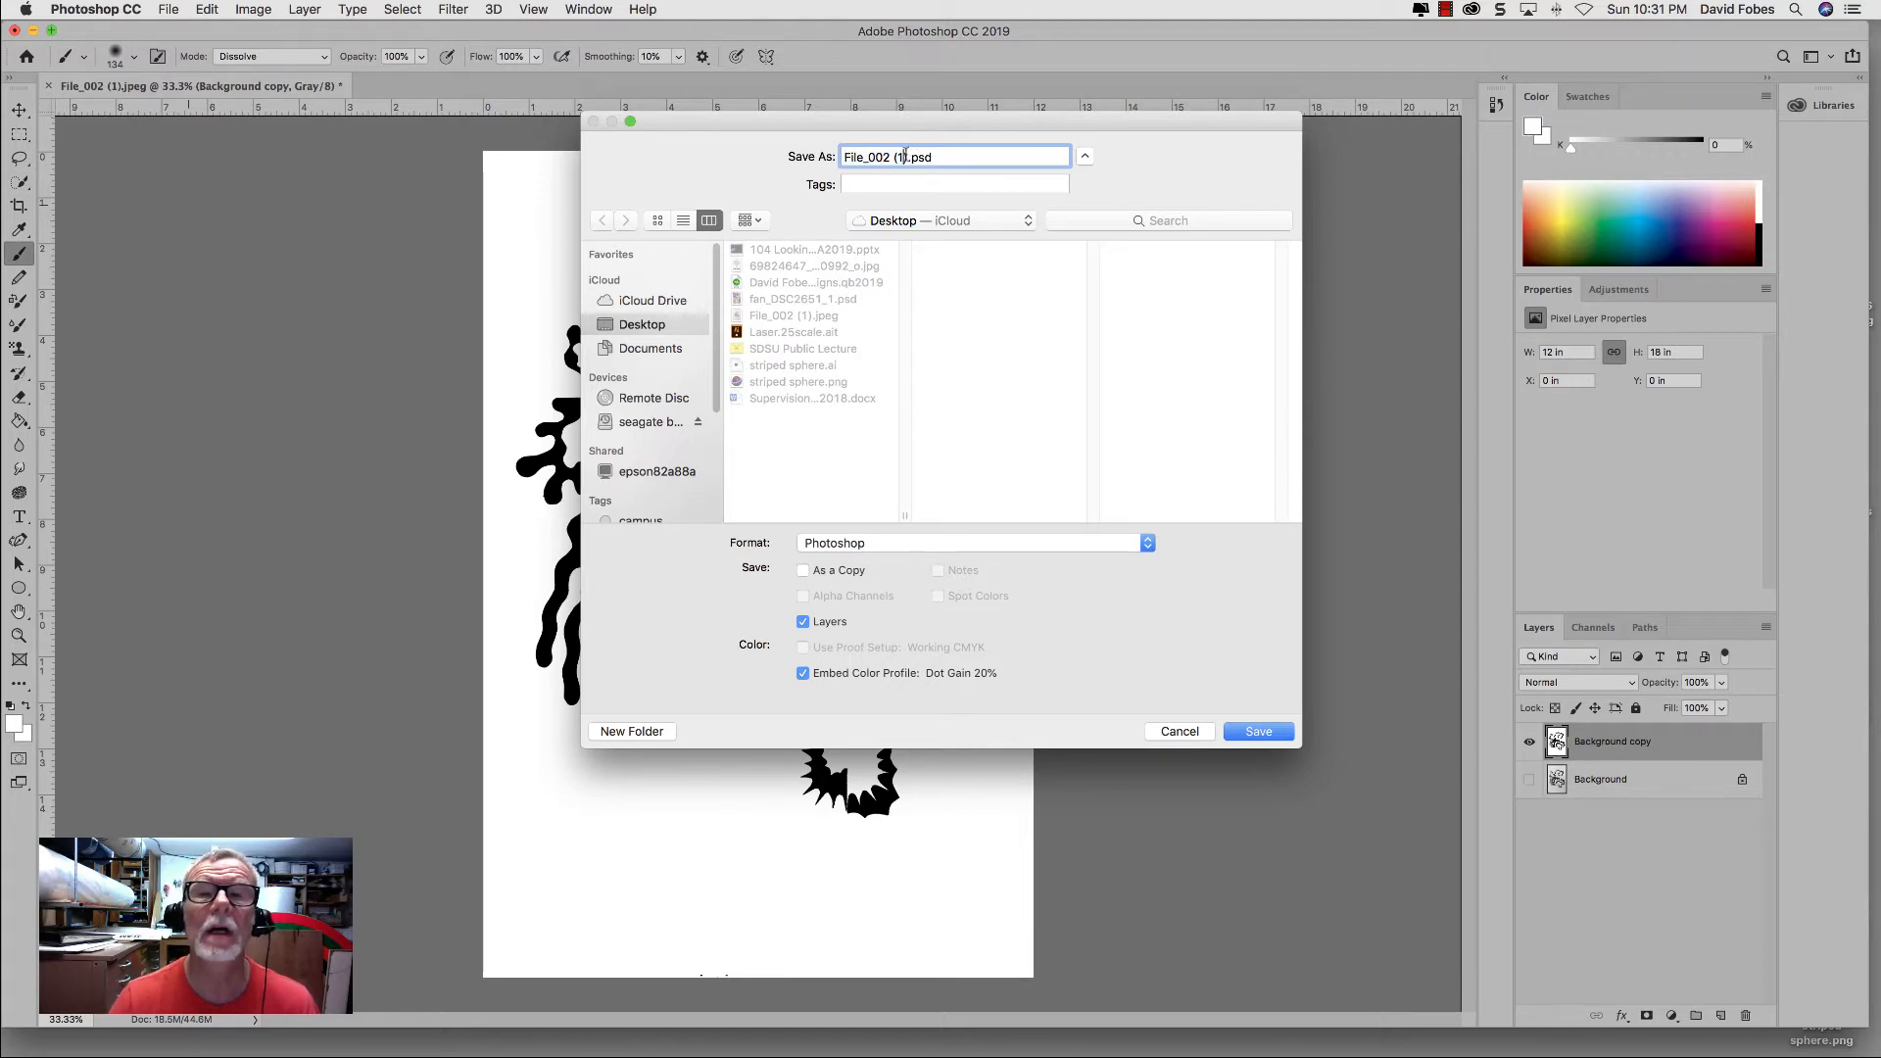
pyautogui.press('BackSpace')
pyautogui.press('BackSpace')
pyautogui.press('BackSpace')
pyautogui.press('BackSpace')
pyautogui.press('BackSpace')
pyautogui.press('BackSpace')
pyautogui.press('BackSpace')
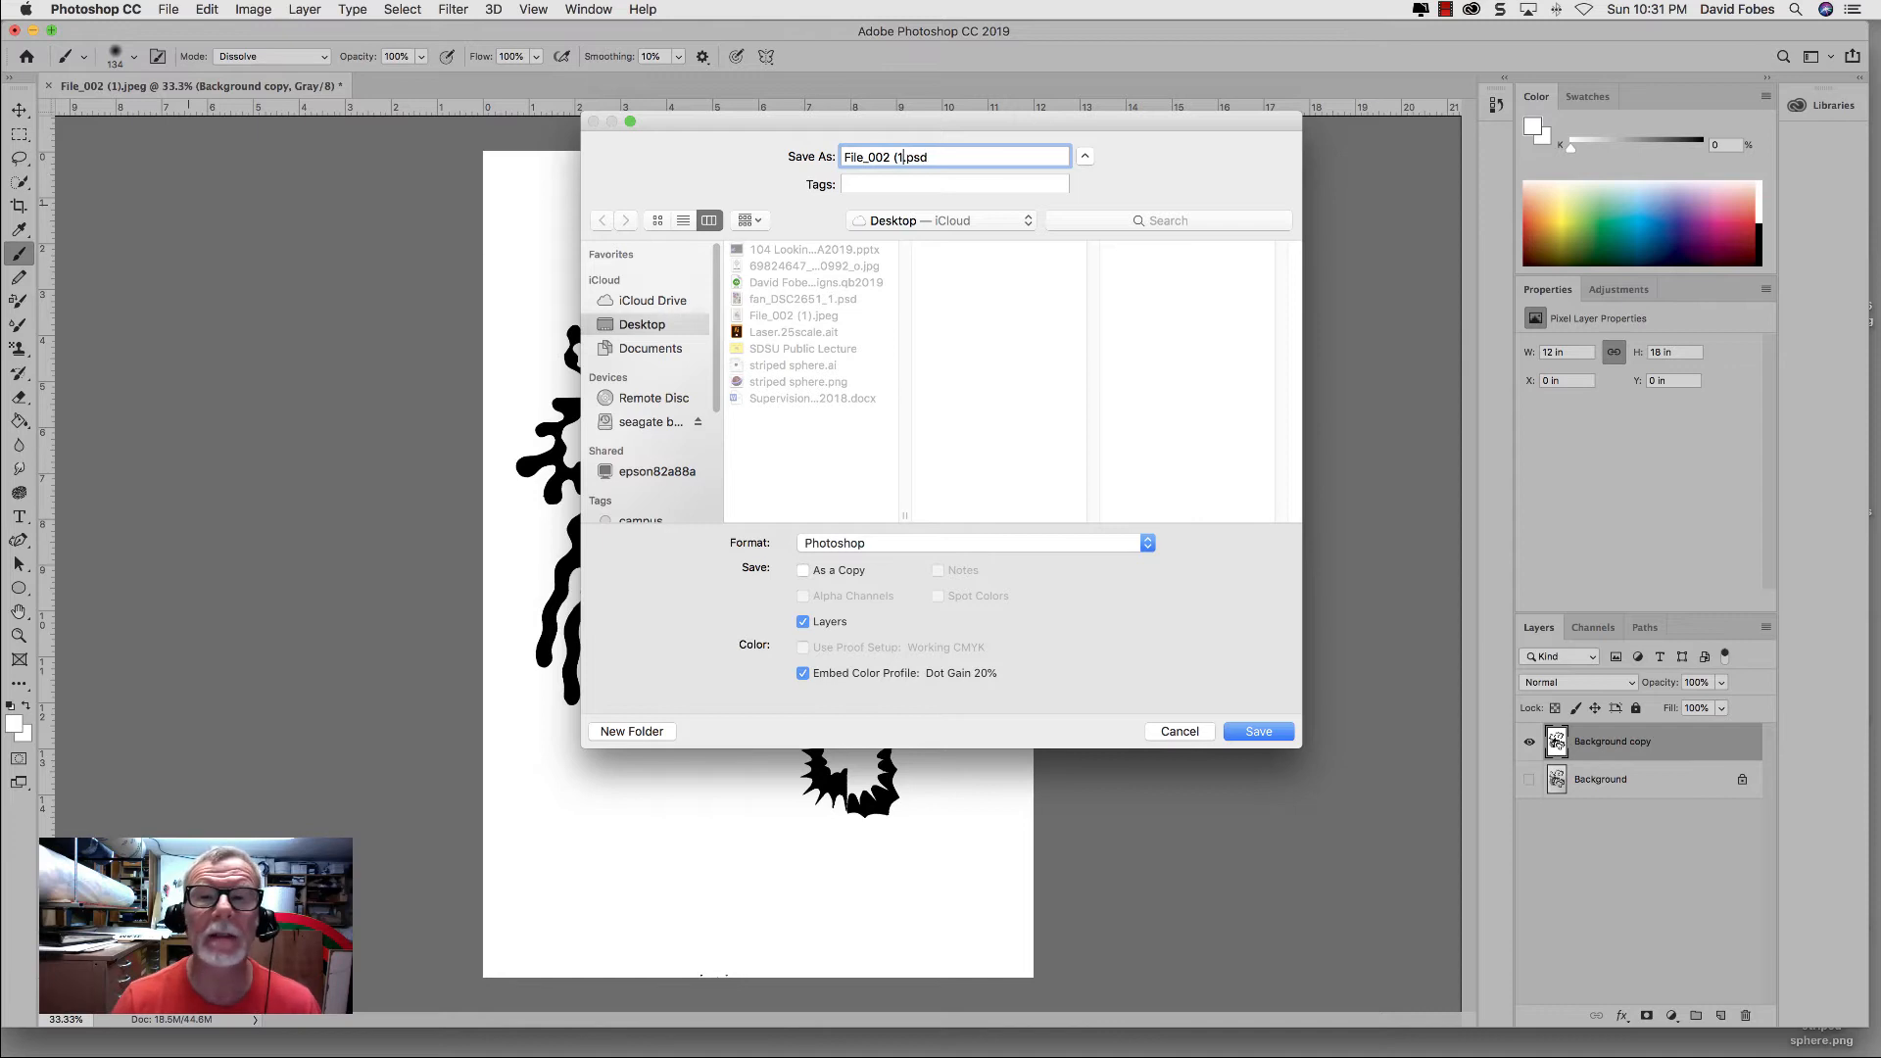
pyautogui.press('BackSpace')
pyautogui.press('BackSpace')
pyautogui.press('BackSpace')
pyautogui.press('BackSpace')
pyautogui.press('BackSpace')
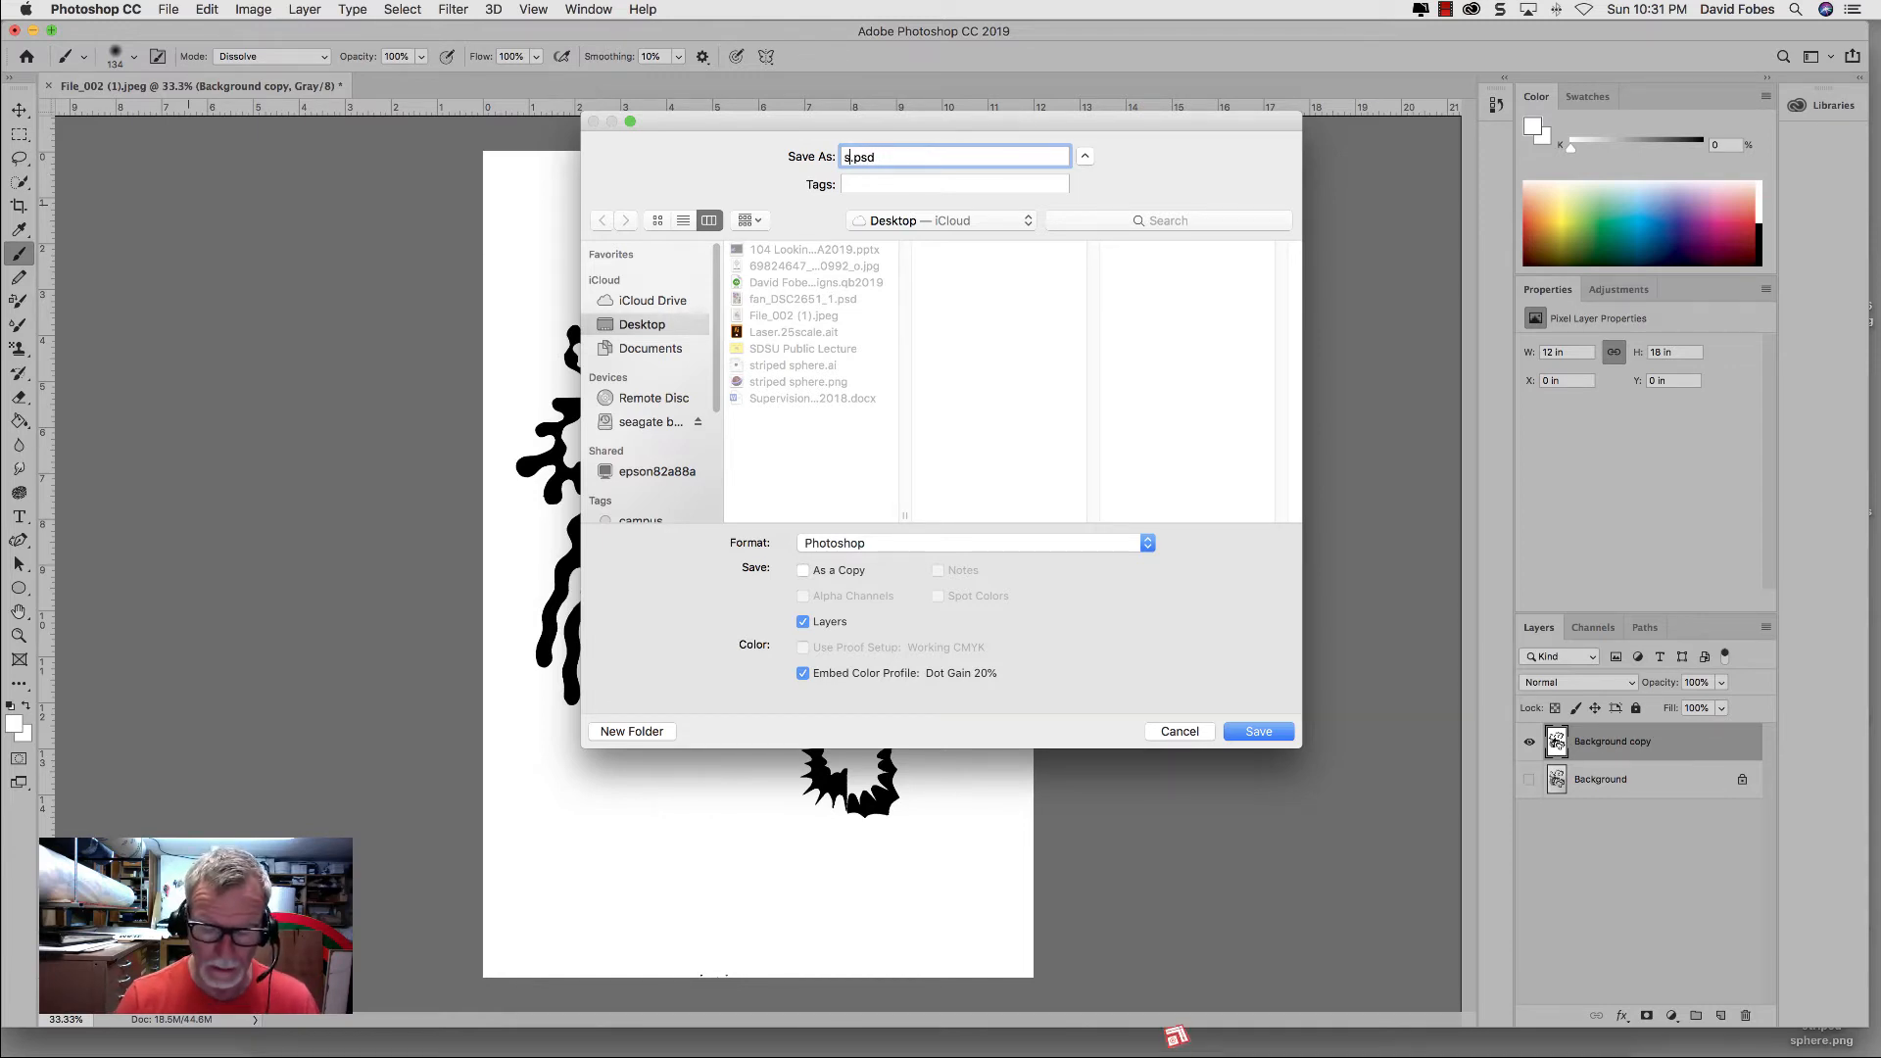
pyautogui.write('symm_1')
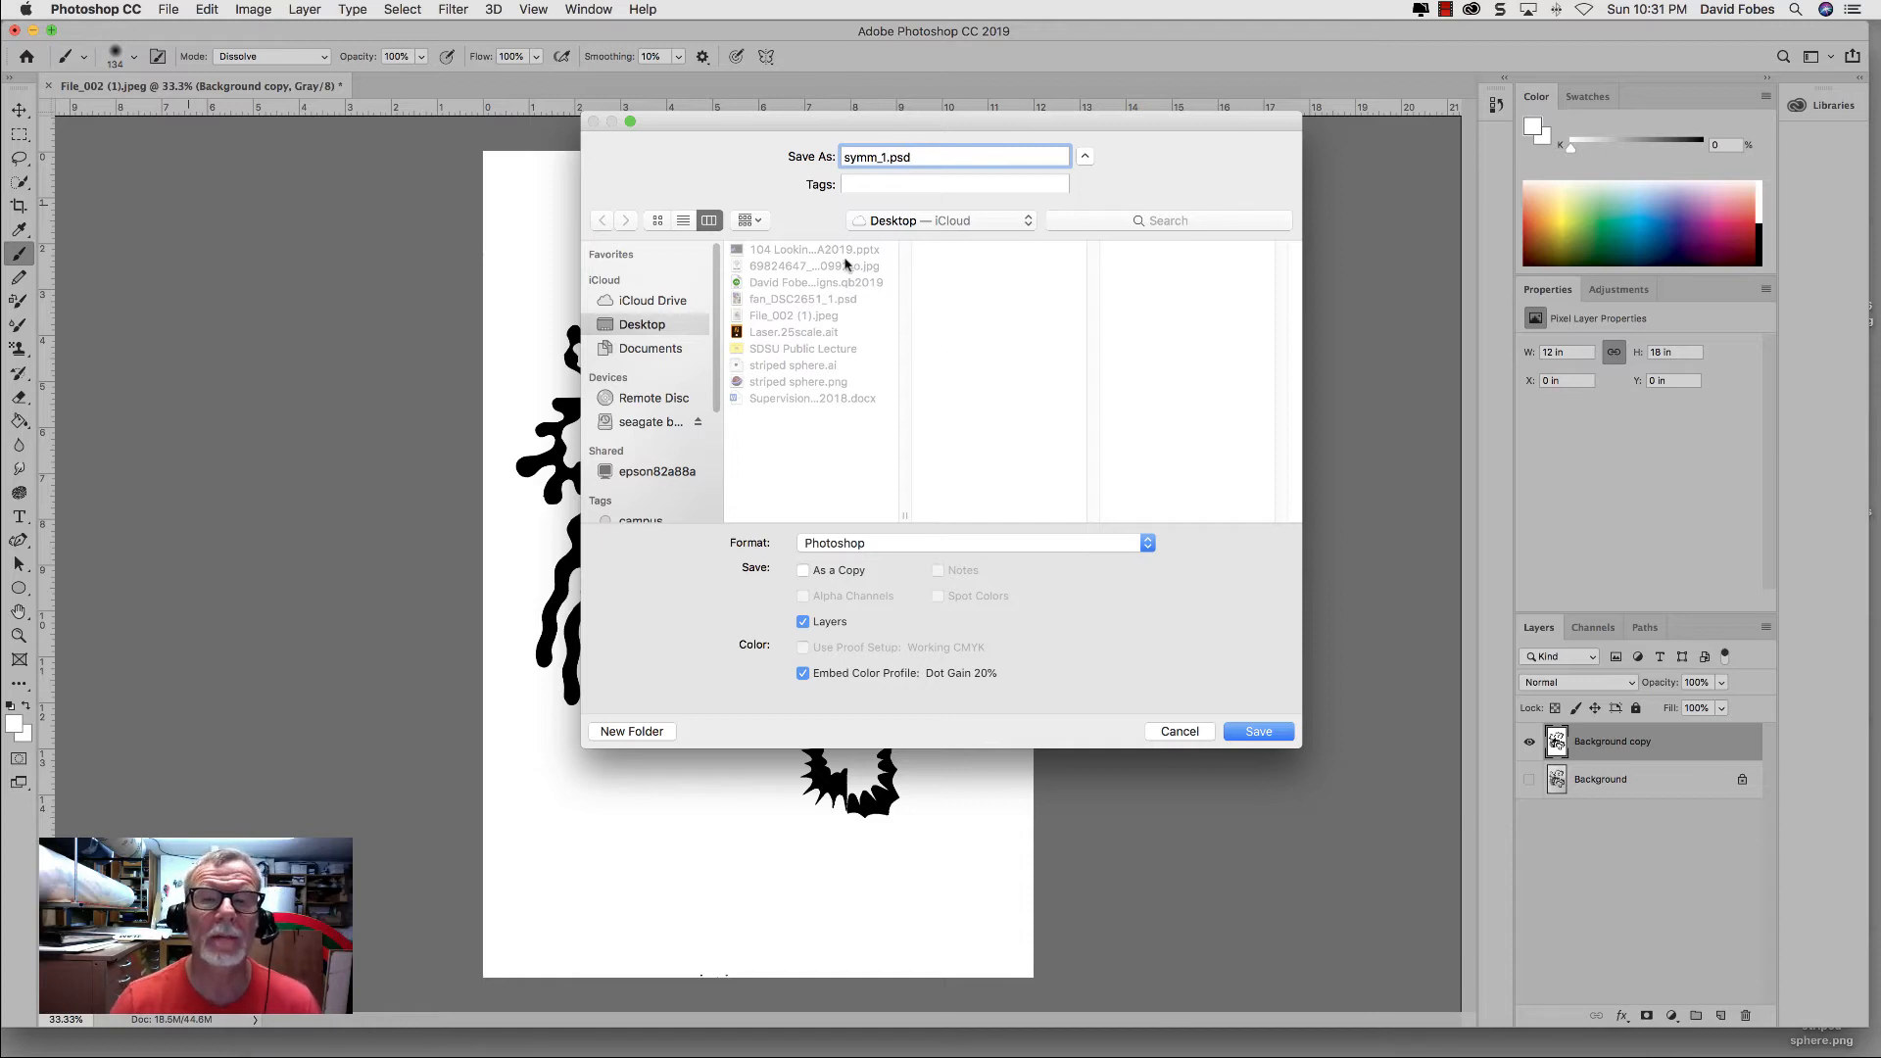
pyautogui.click(1257, 732)
pyautogui.click(1159, 434)
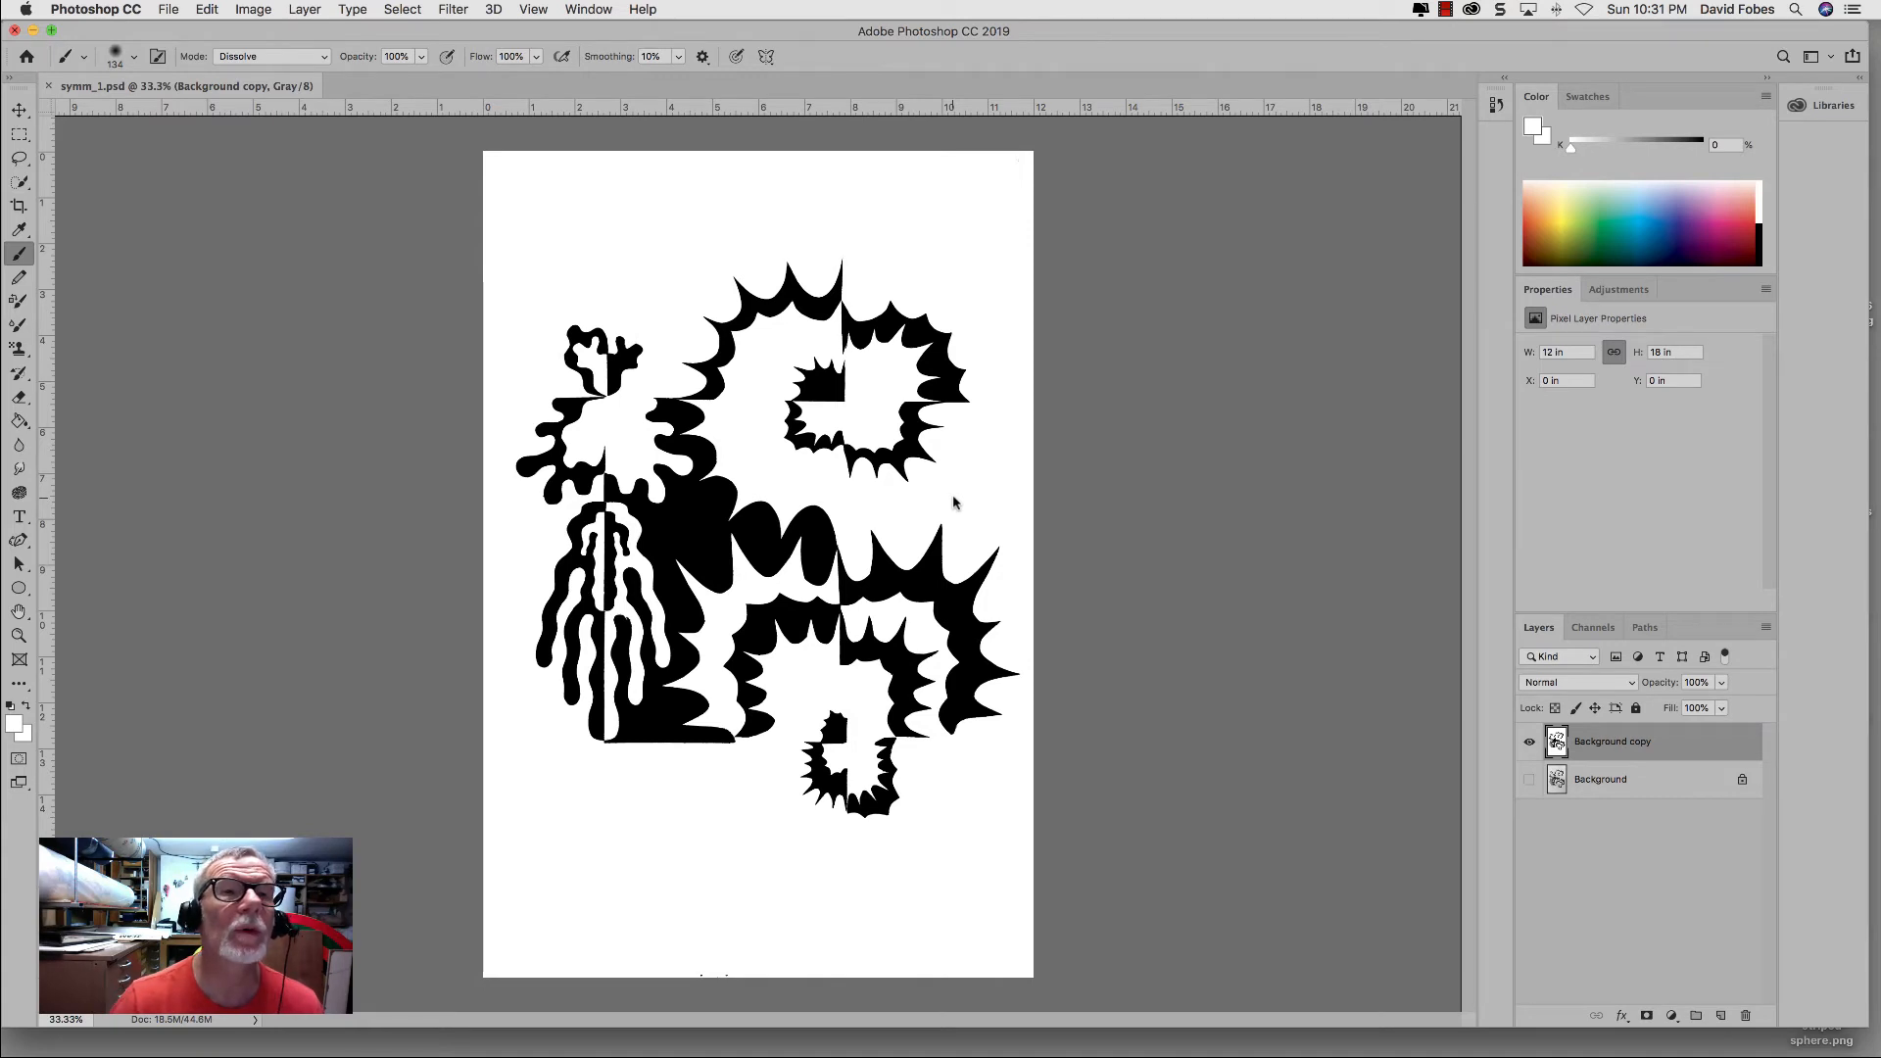
# Step: Resize the image to 6 x 9 inches at 300 pixels/inch with resampling on
pyautogui.click(247, 12)
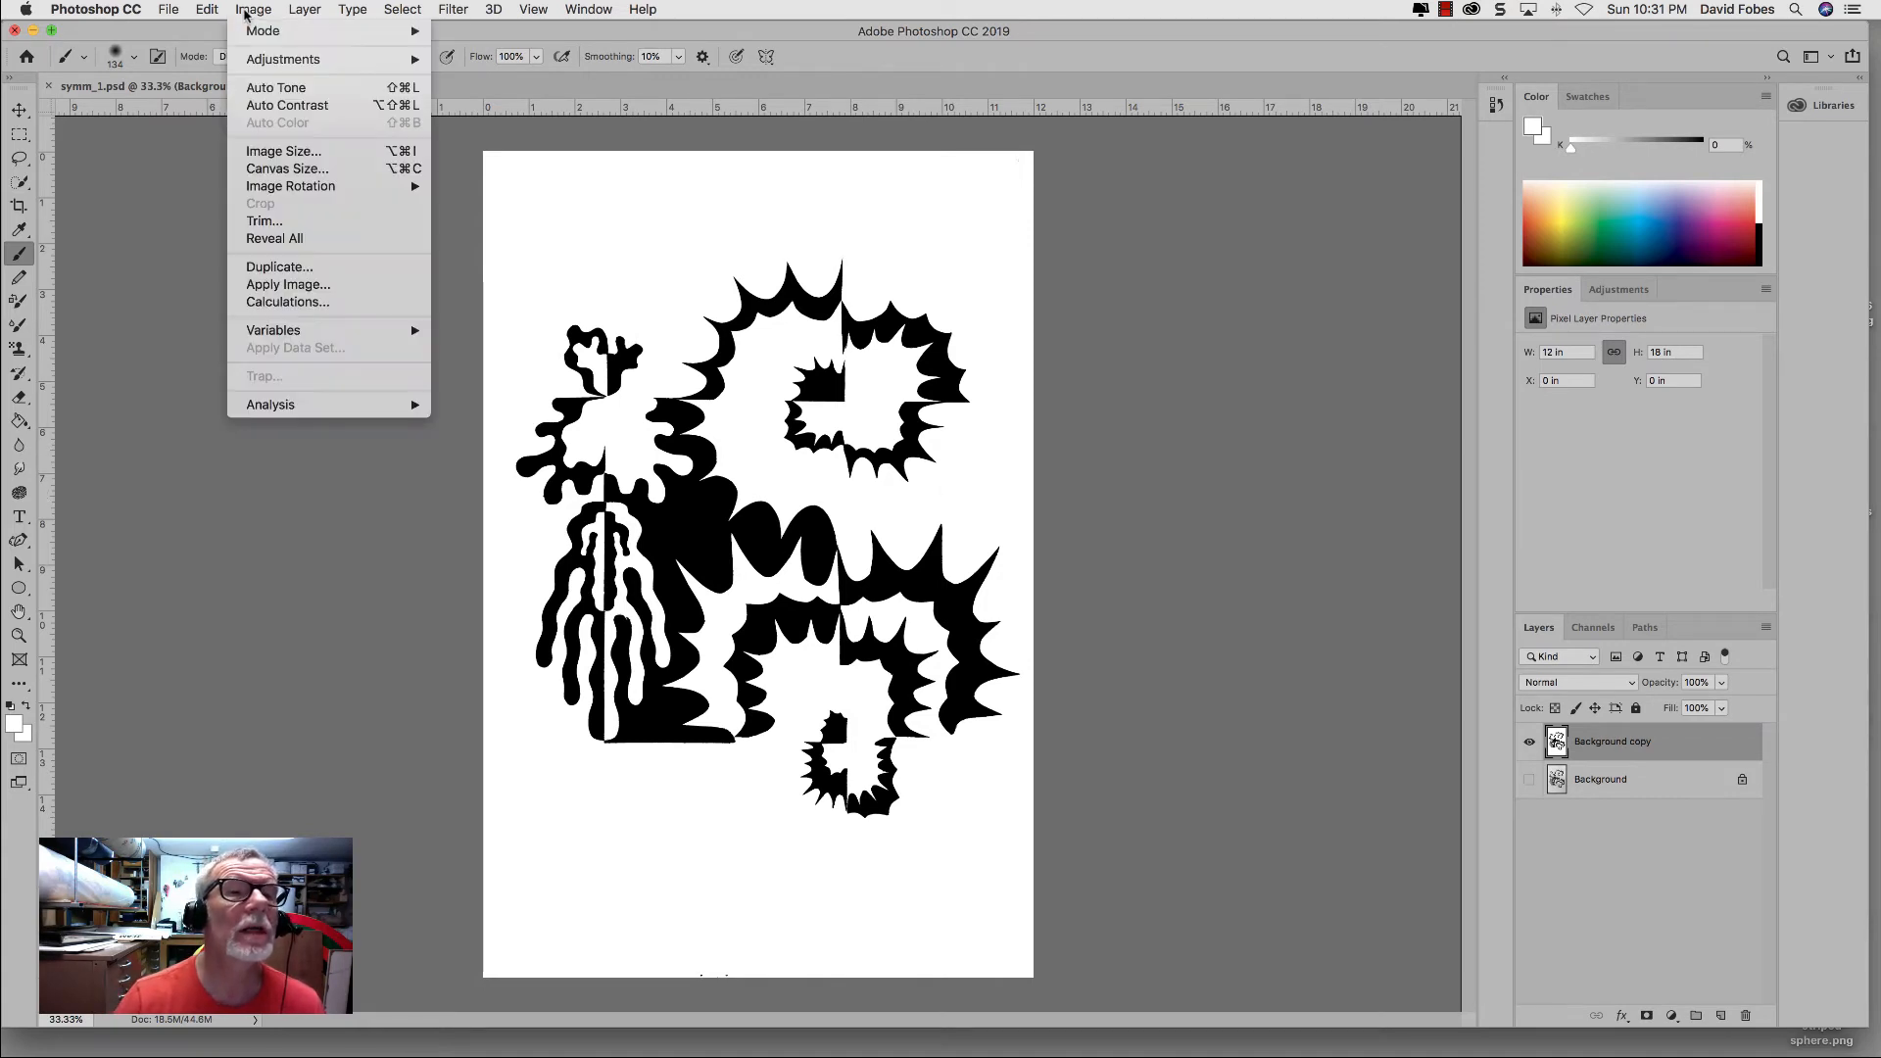
pyautogui.click(261, 154)
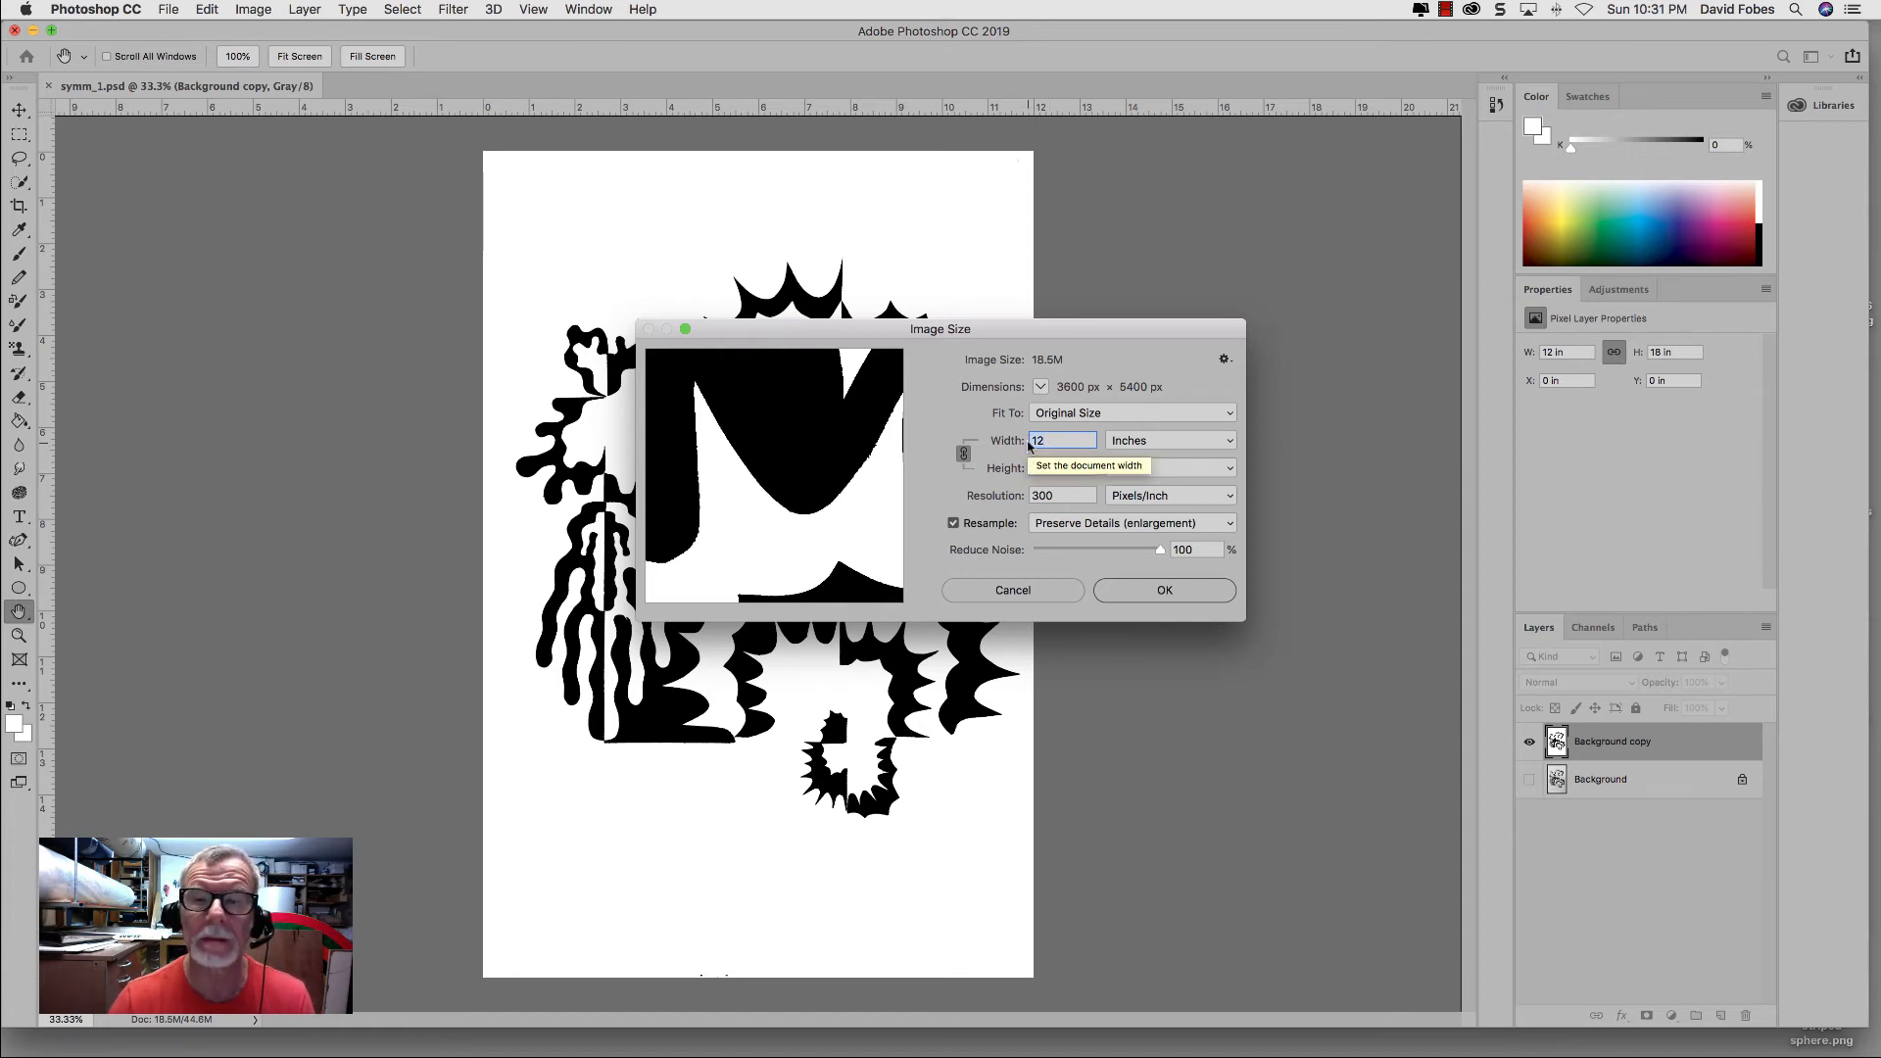
pyautogui.write('6')
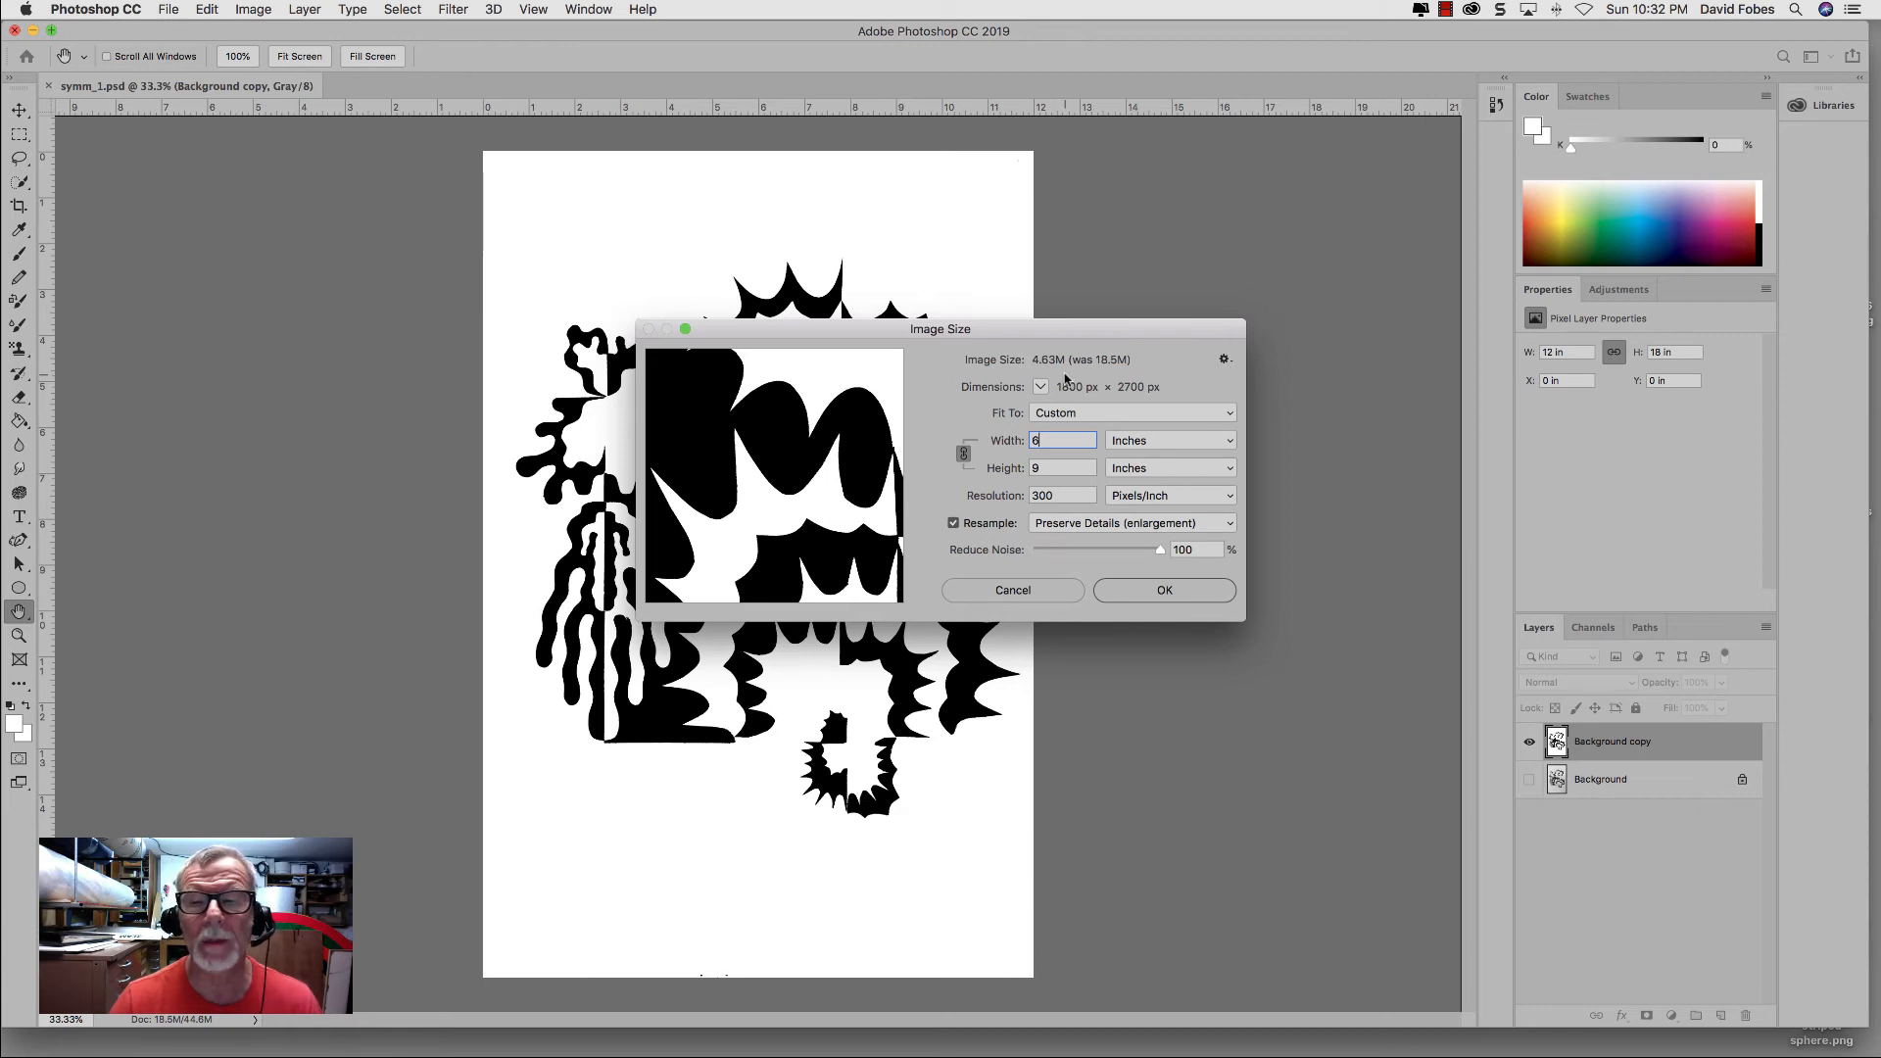
pyautogui.click(1131, 589)
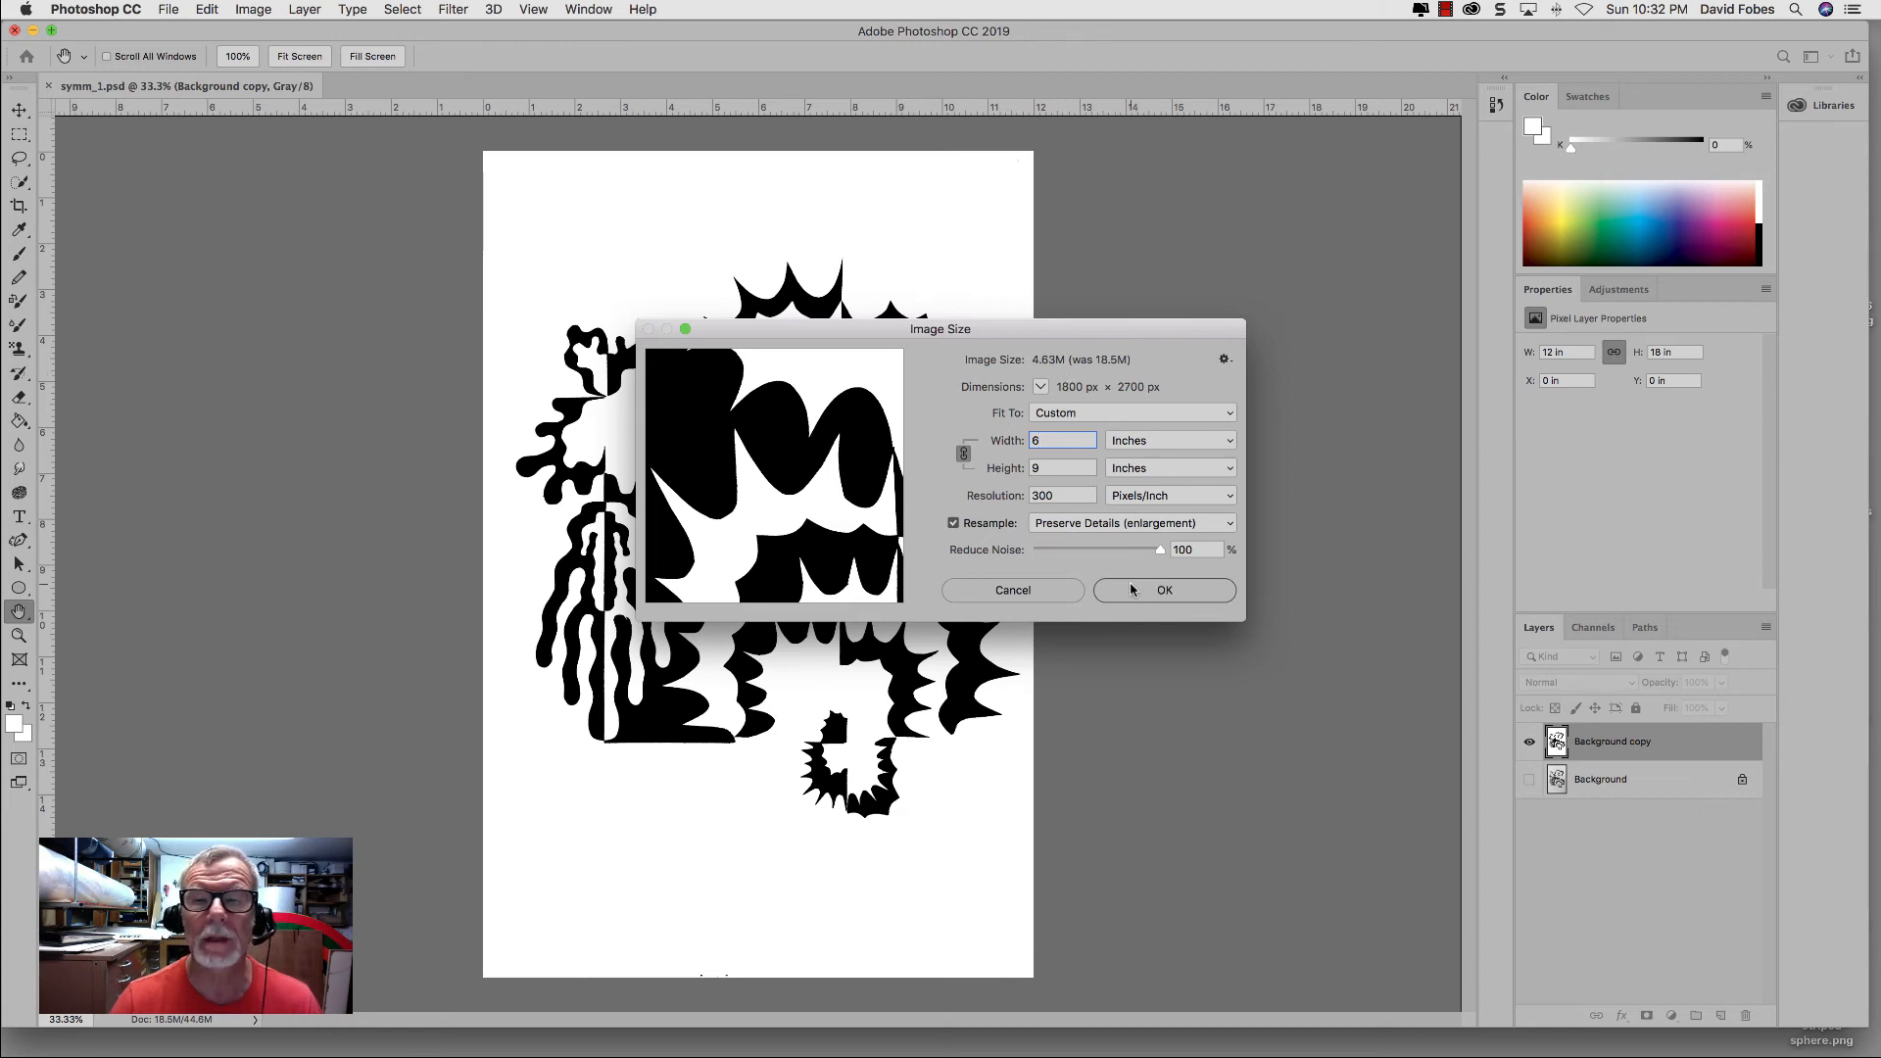
# Step: Save a JPEG copy as symm_1.jpg on the Desktop with quality 12 (Maximum) and the Baseline ("Standard") format option
pyautogui.click(168, 9)
pyautogui.click(208, 200)
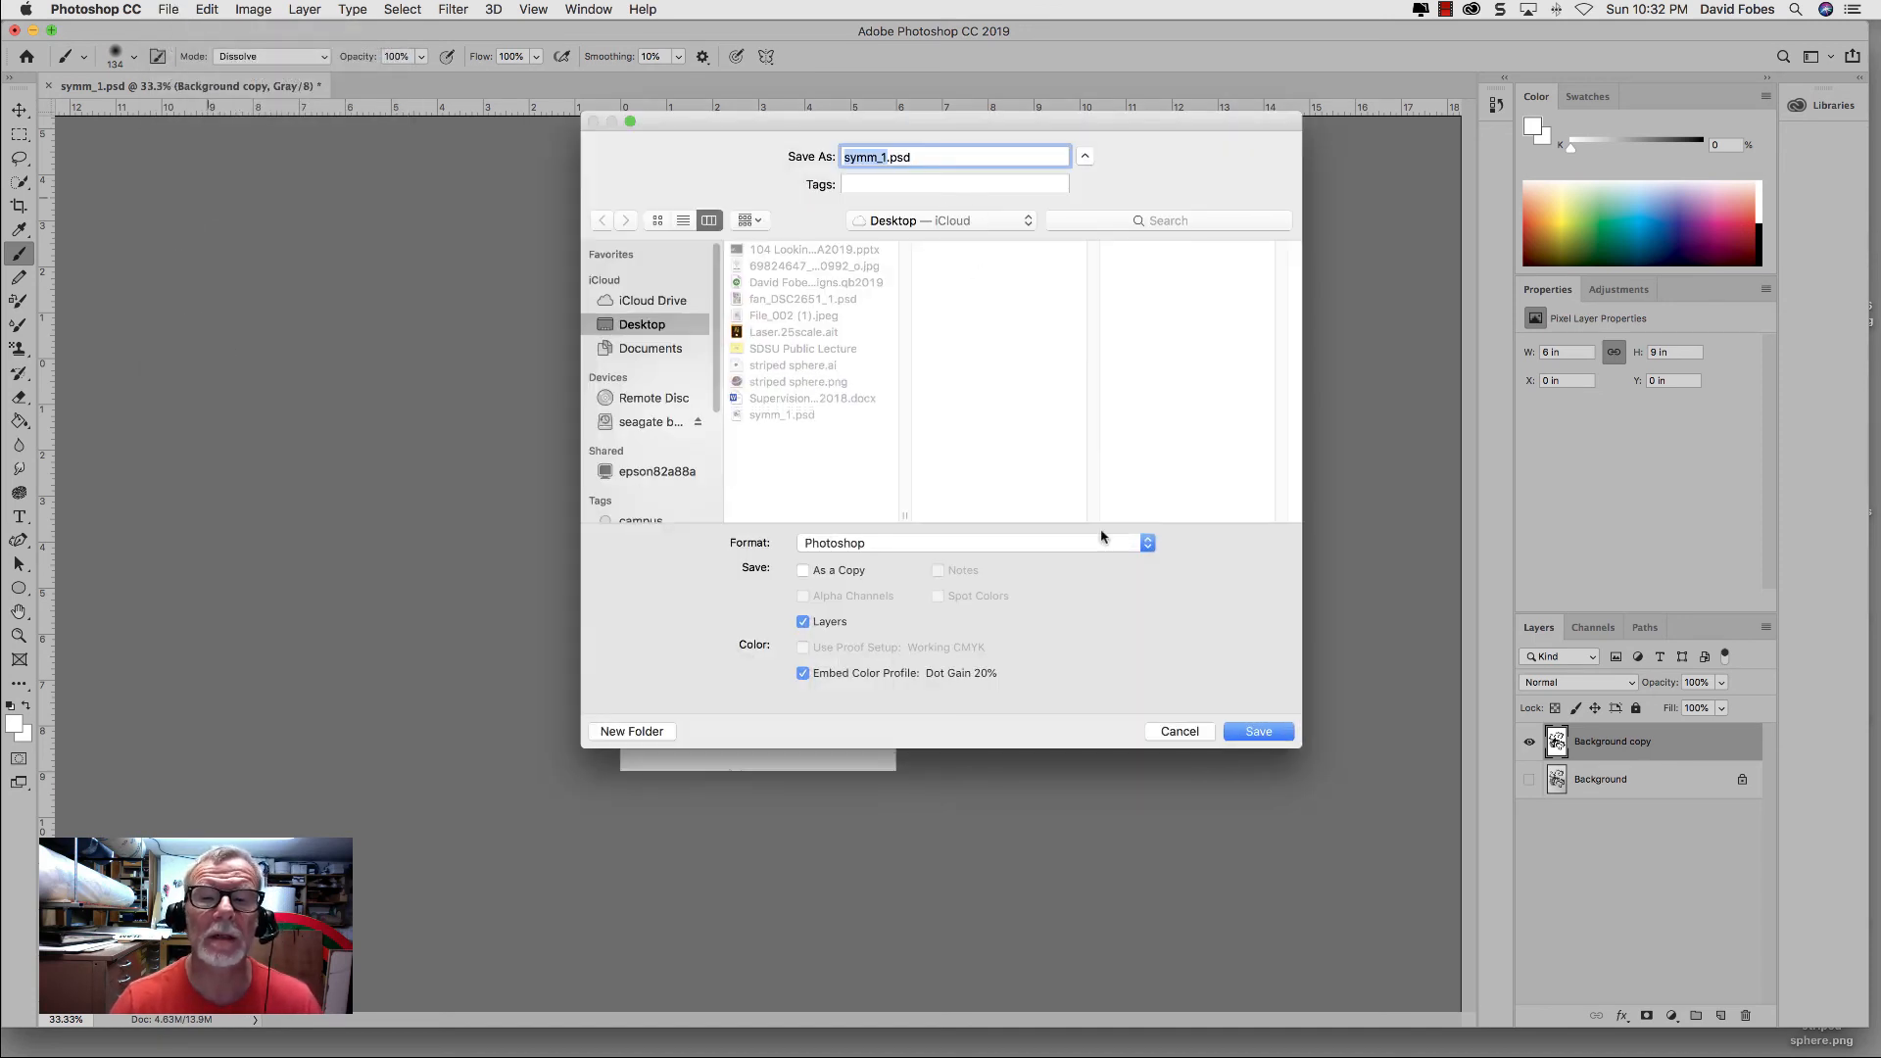
pyautogui.click(1147, 542)
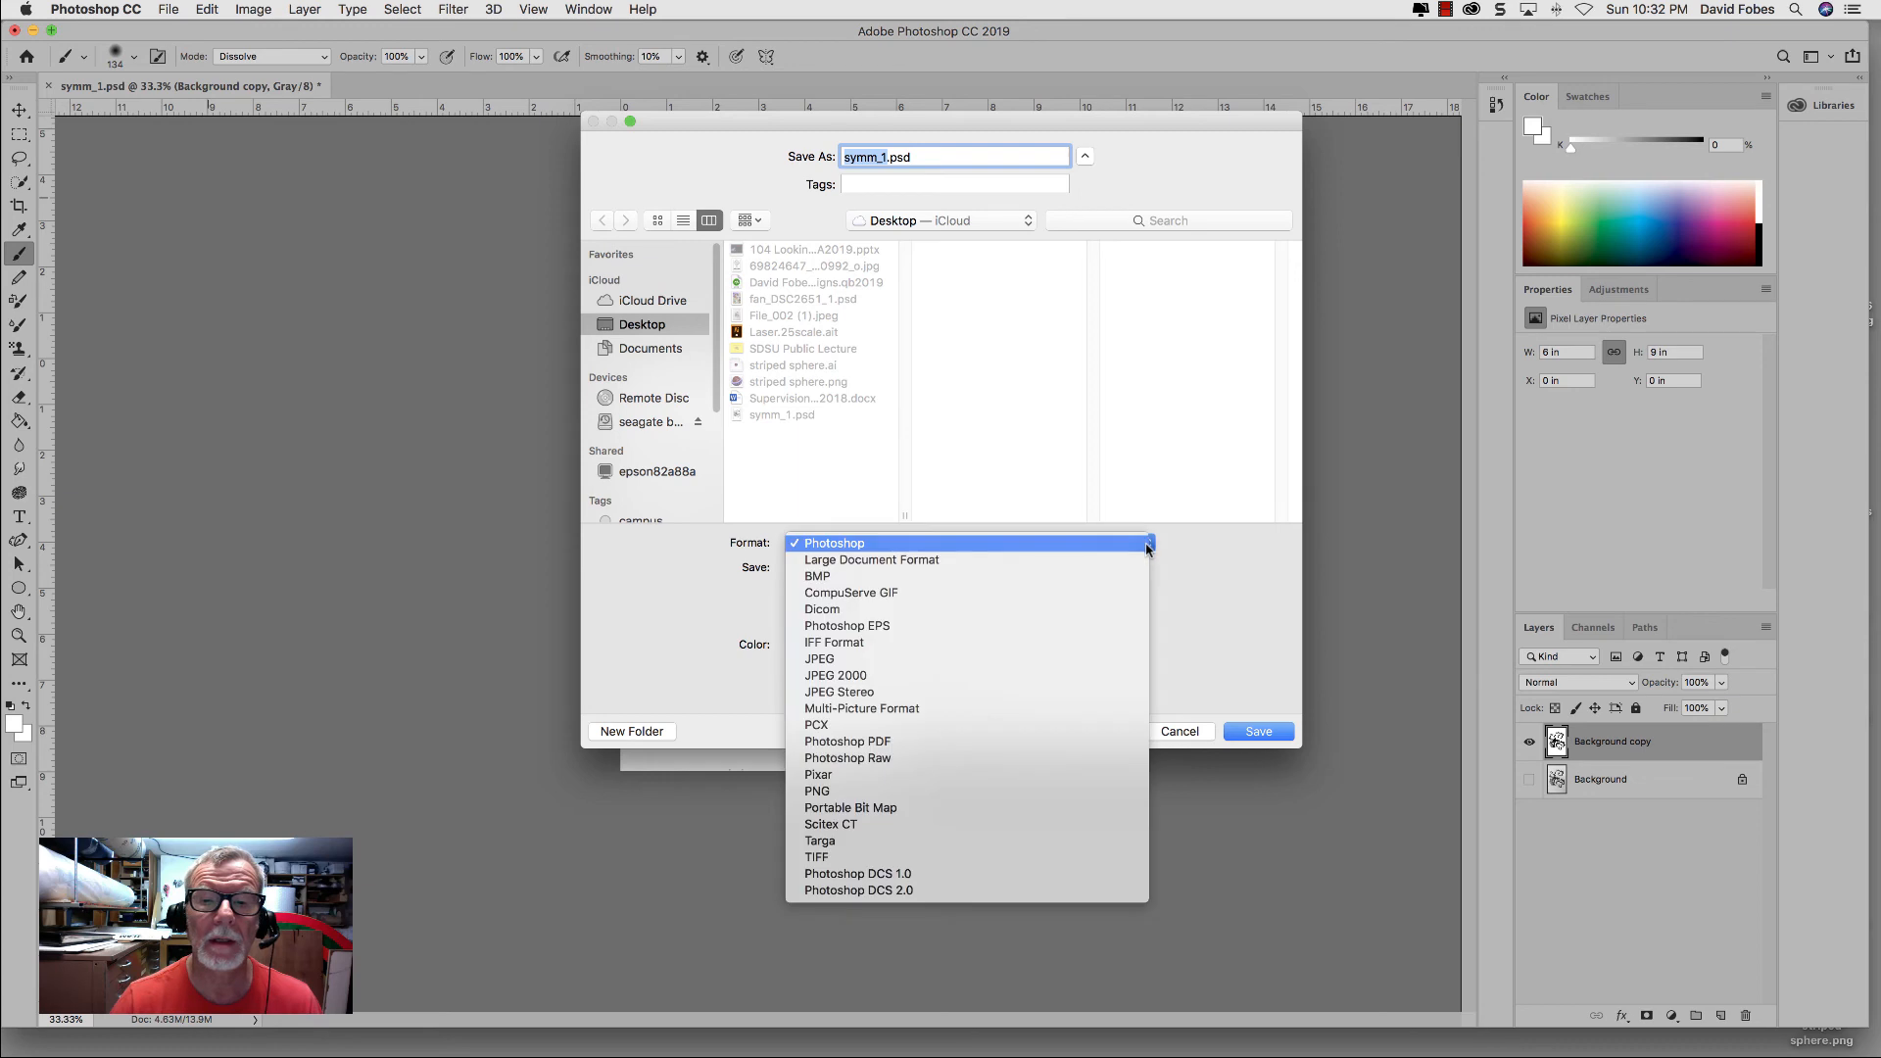
pyautogui.click(947, 659)
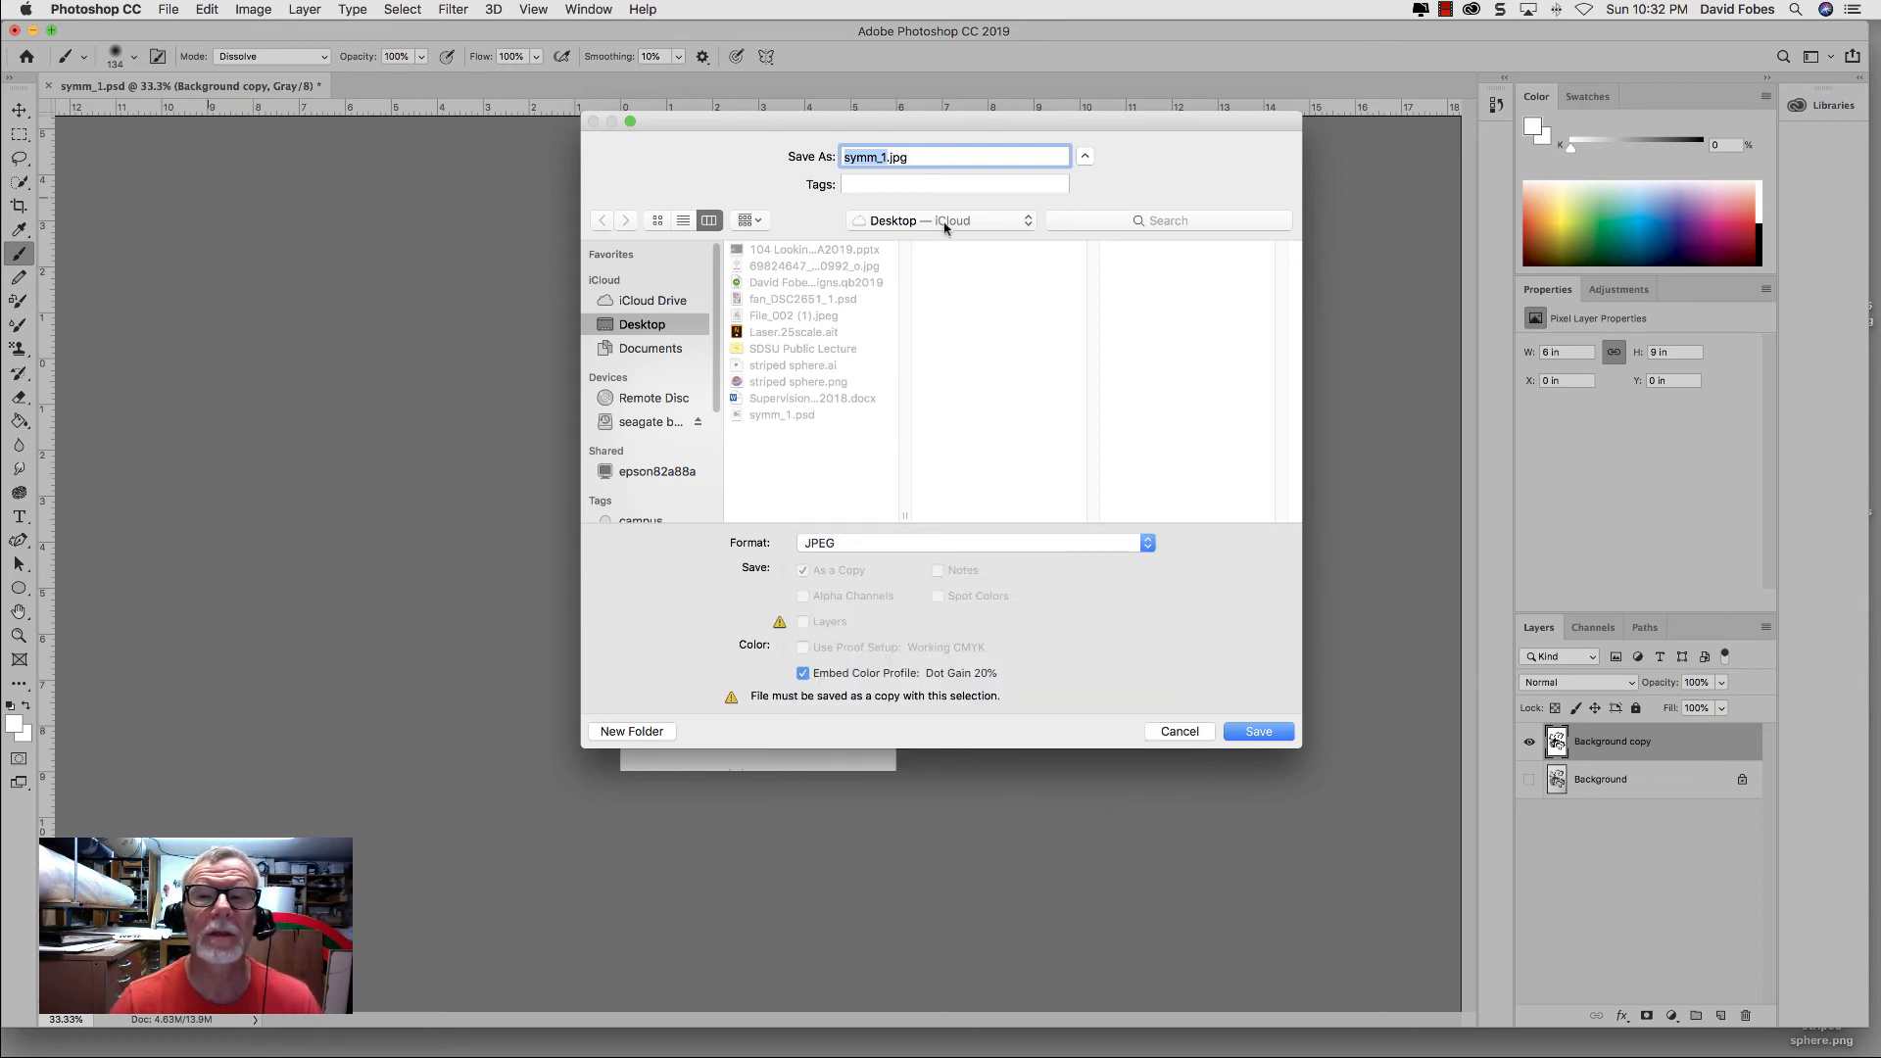
pyautogui.click(1264, 732)
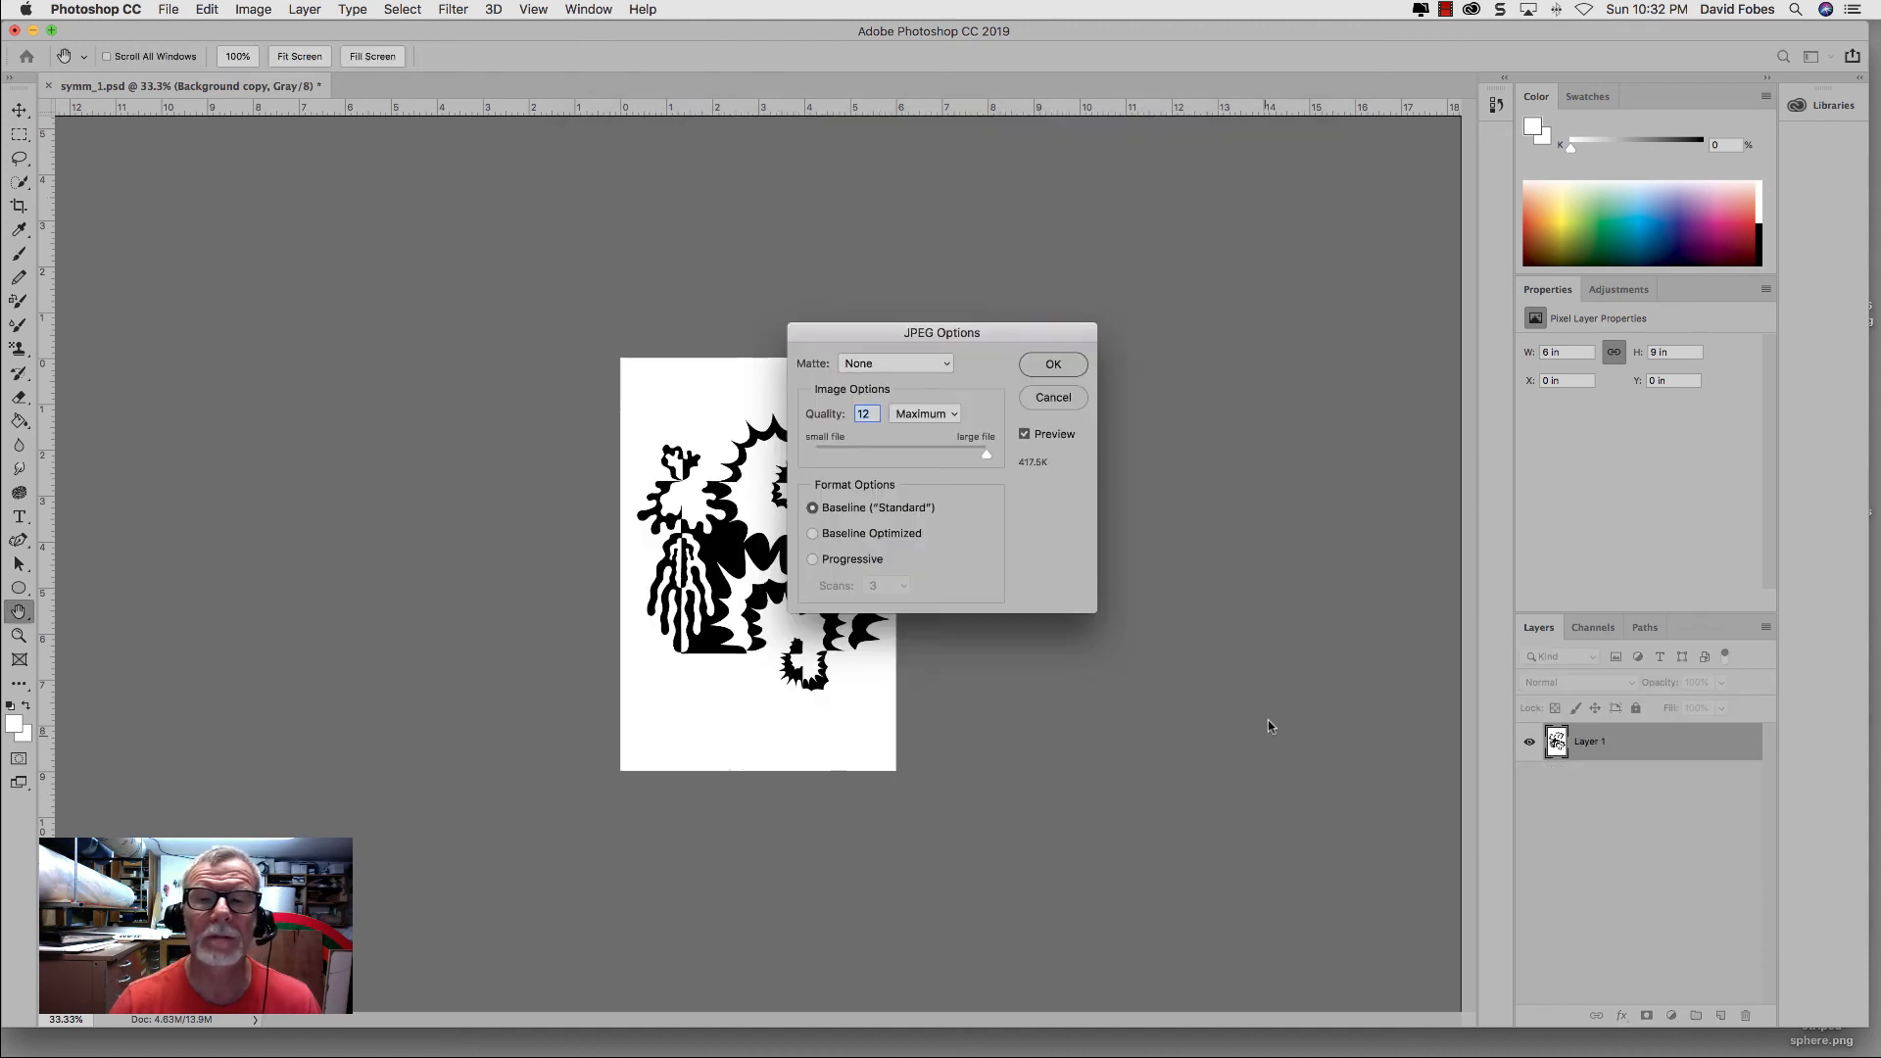
pyautogui.click(1051, 365)
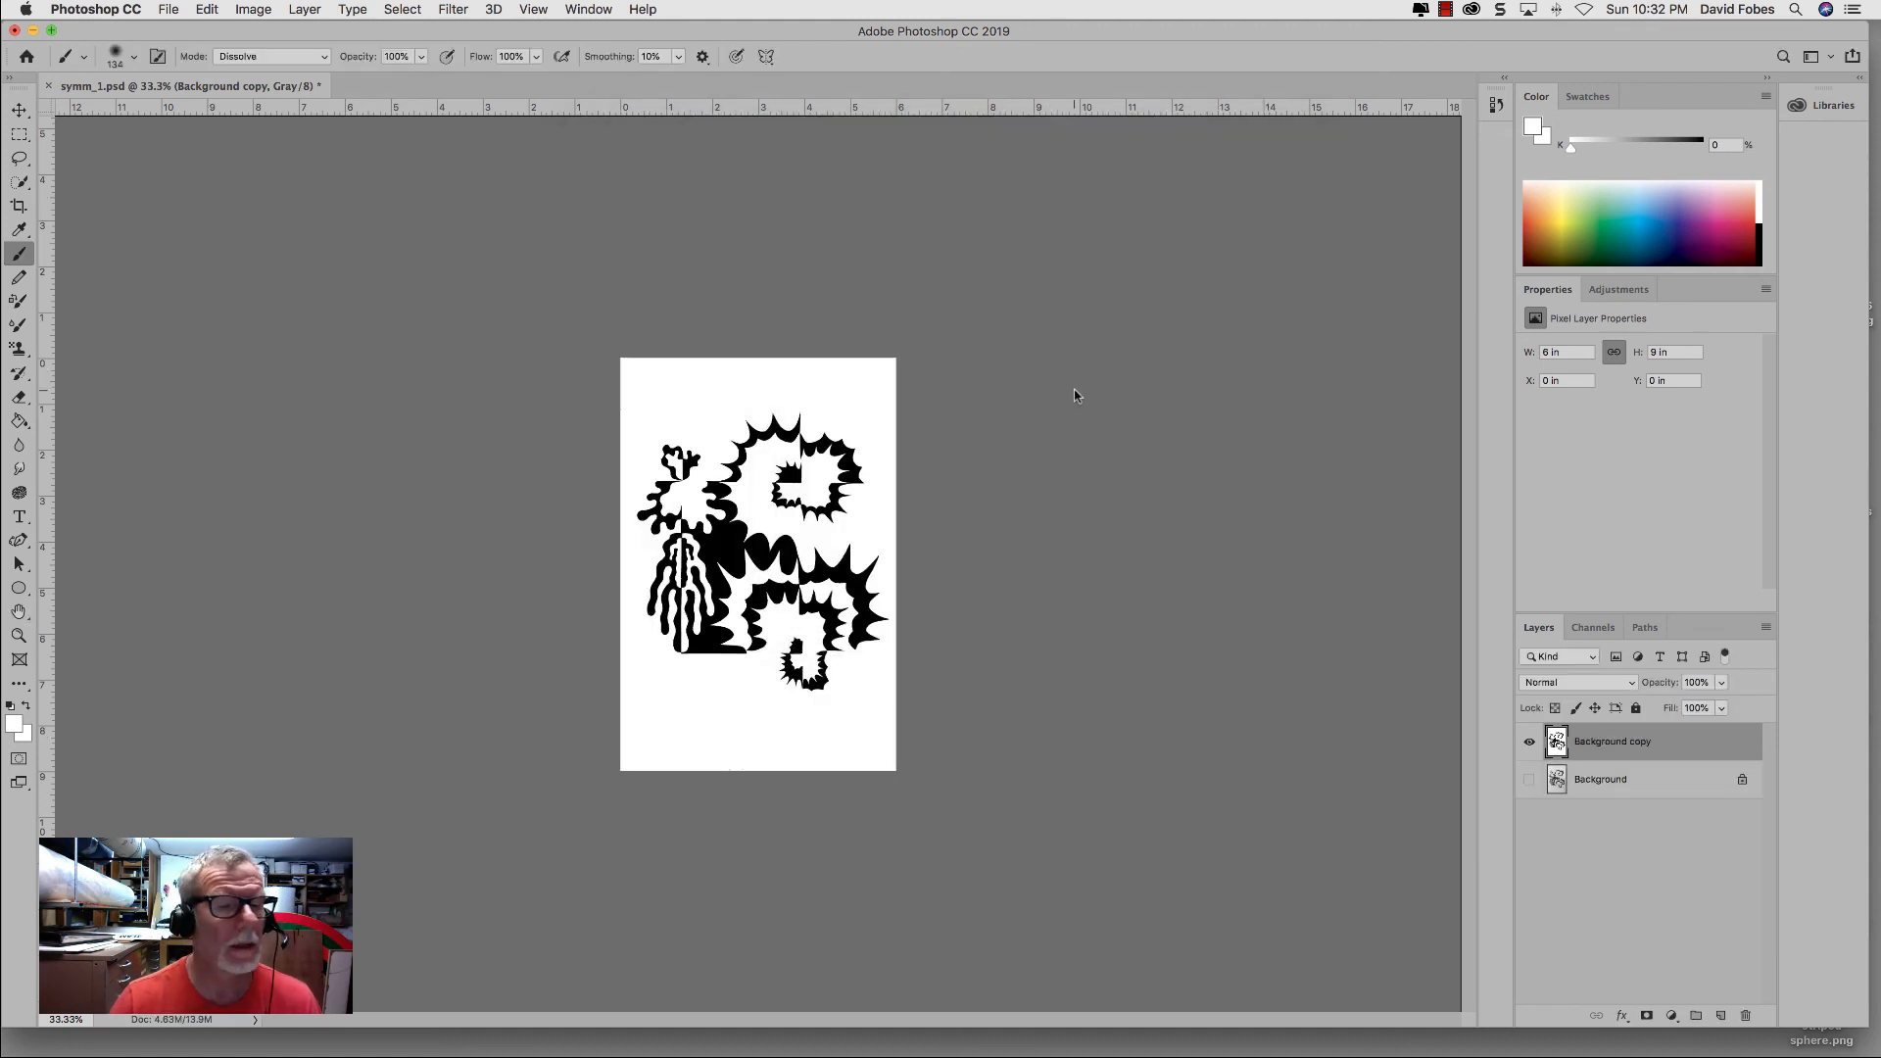